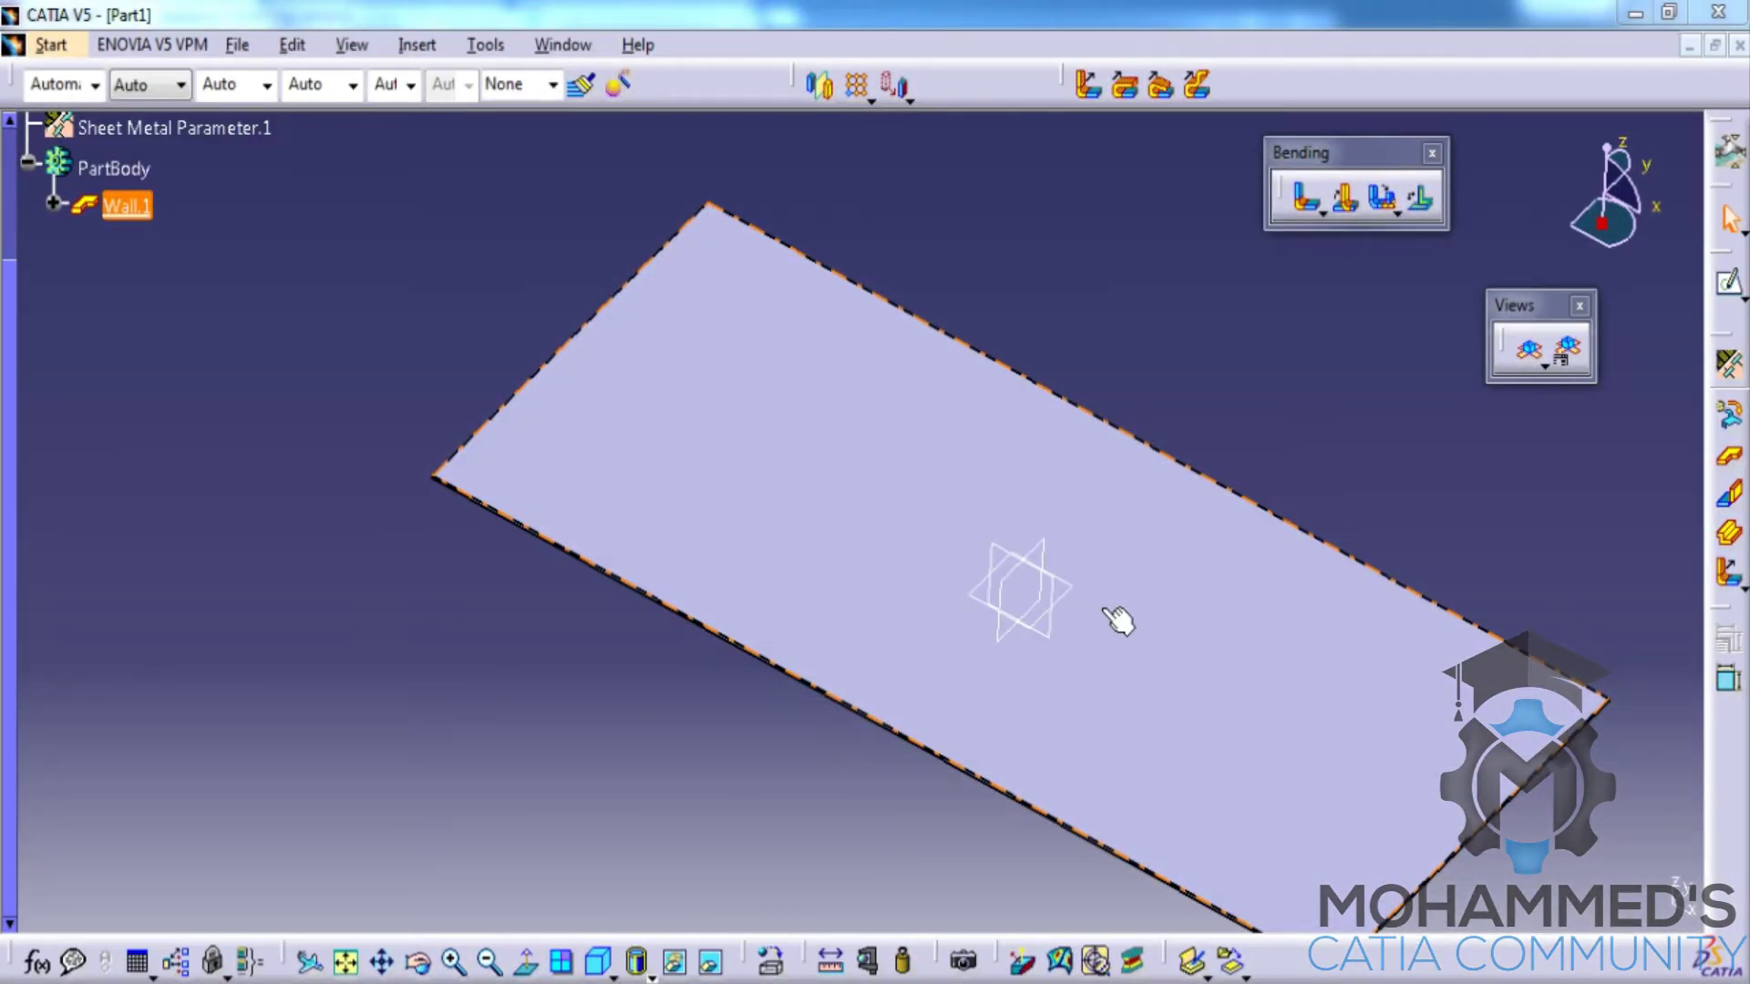
click(773, 116)
click(417, 45)
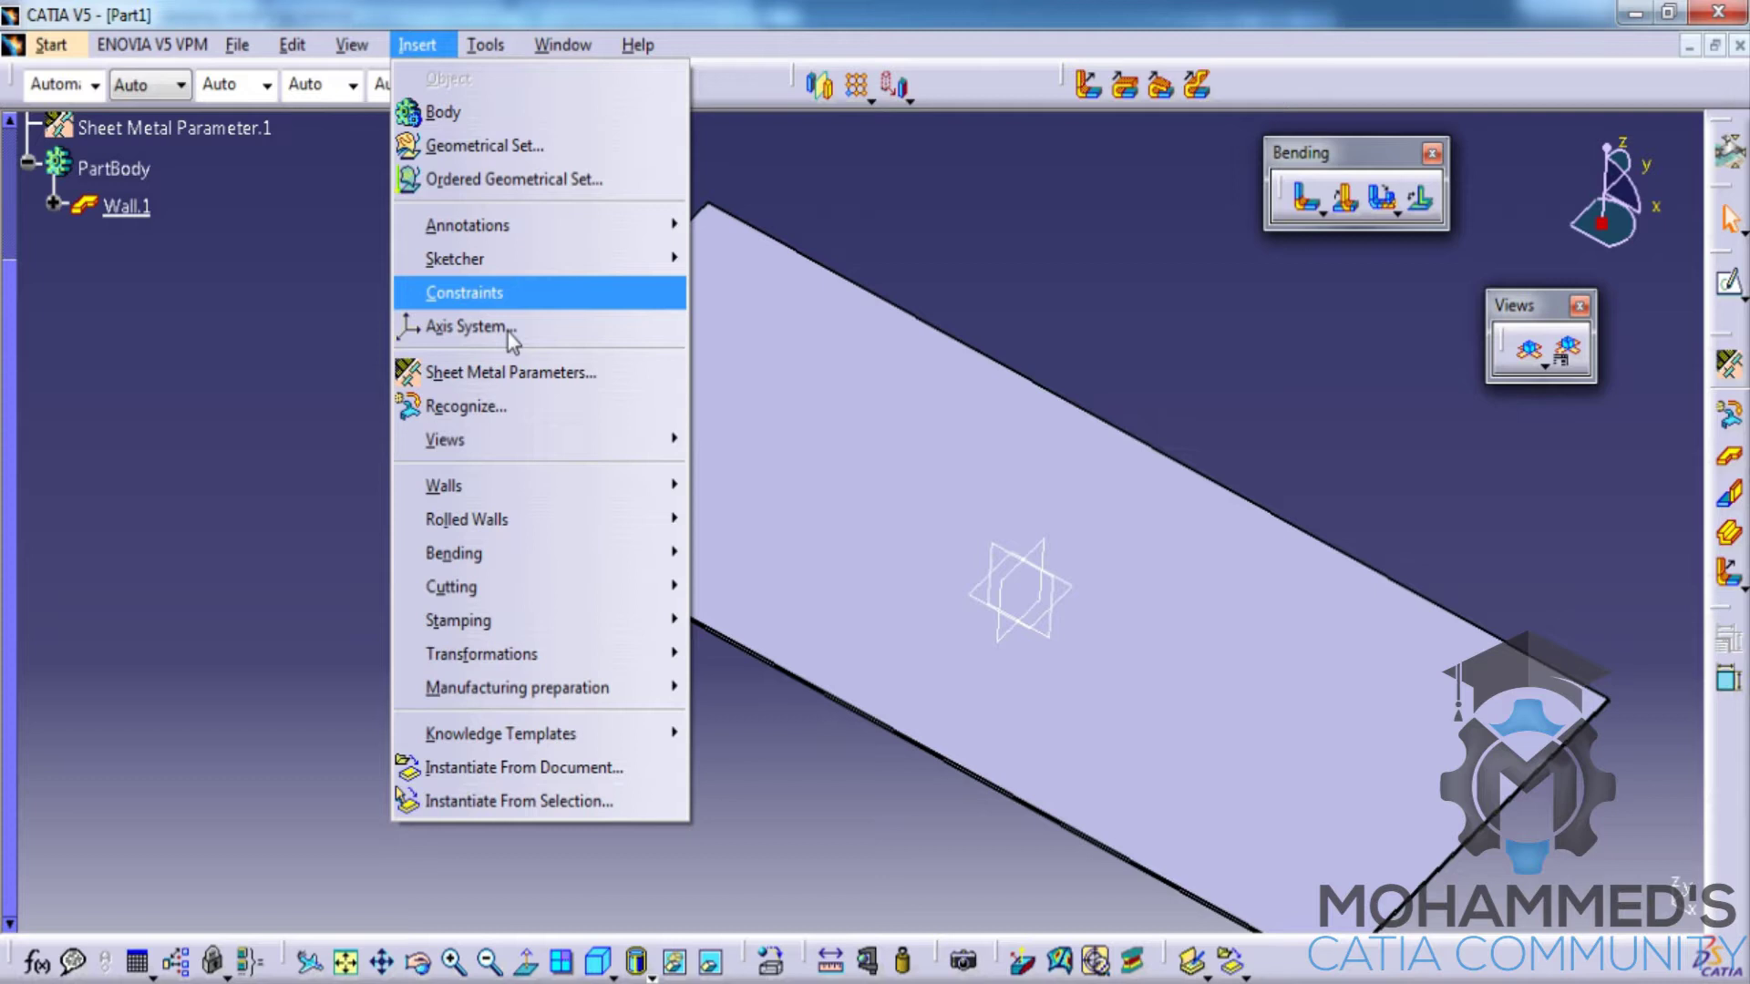
mouse_move(493, 603)
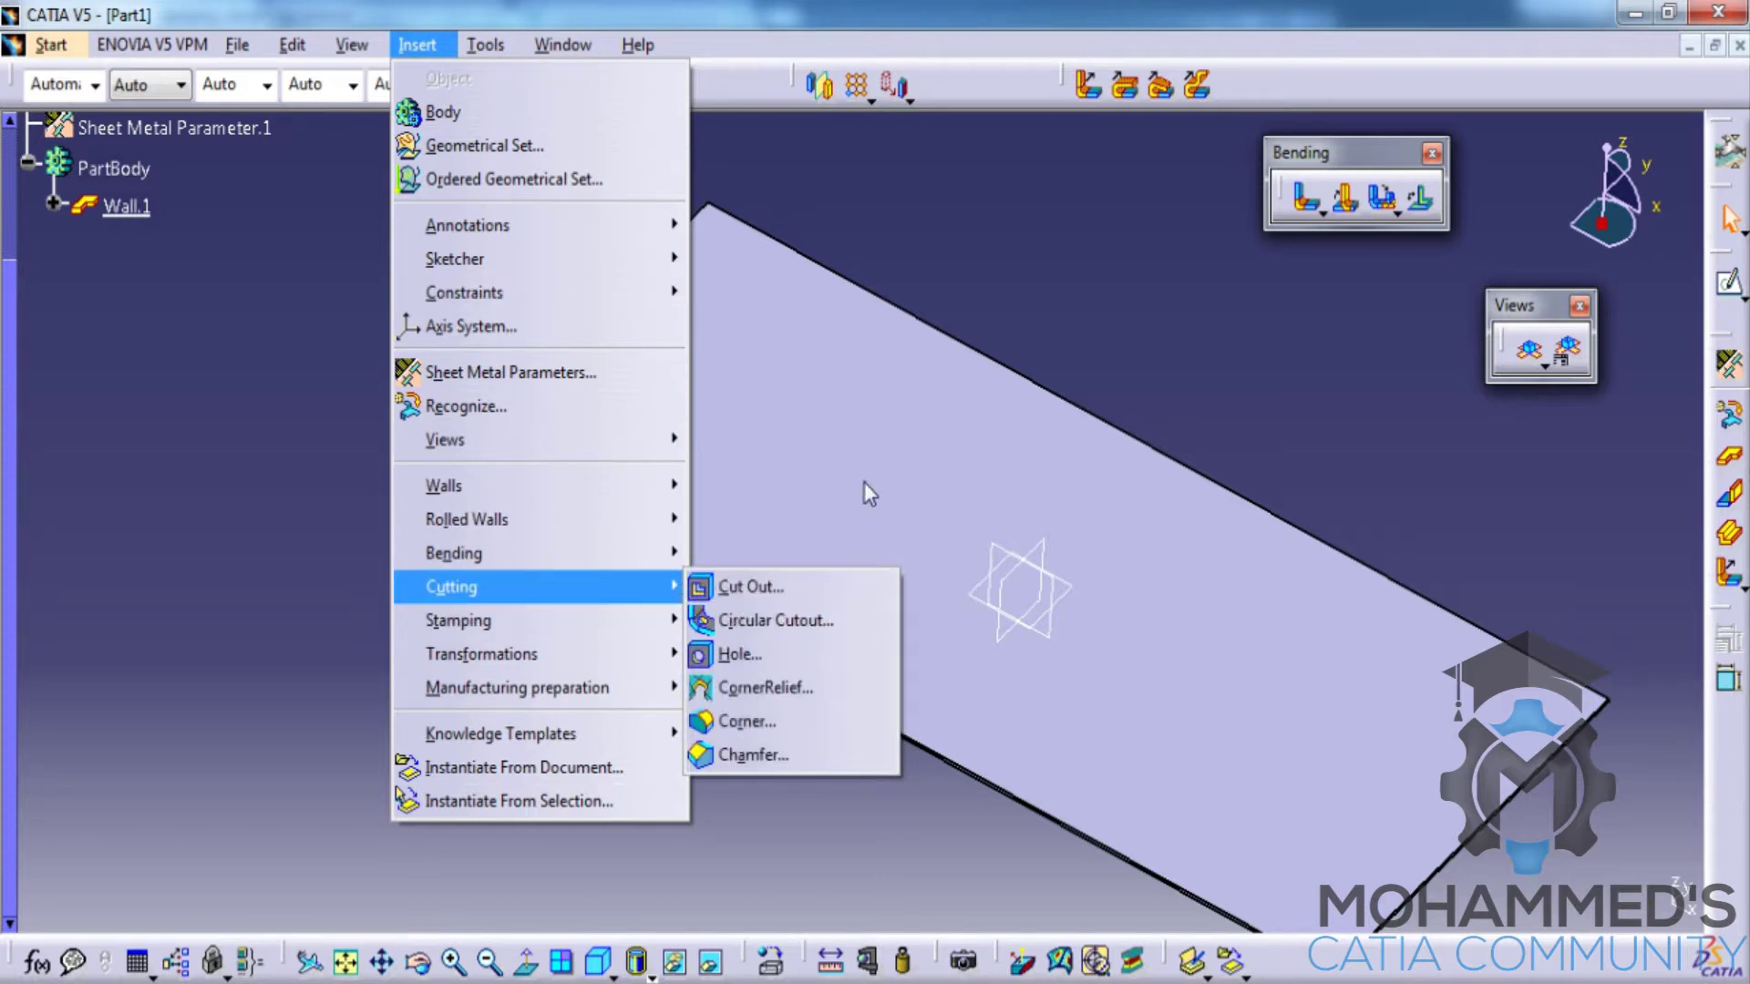
click(1037, 279)
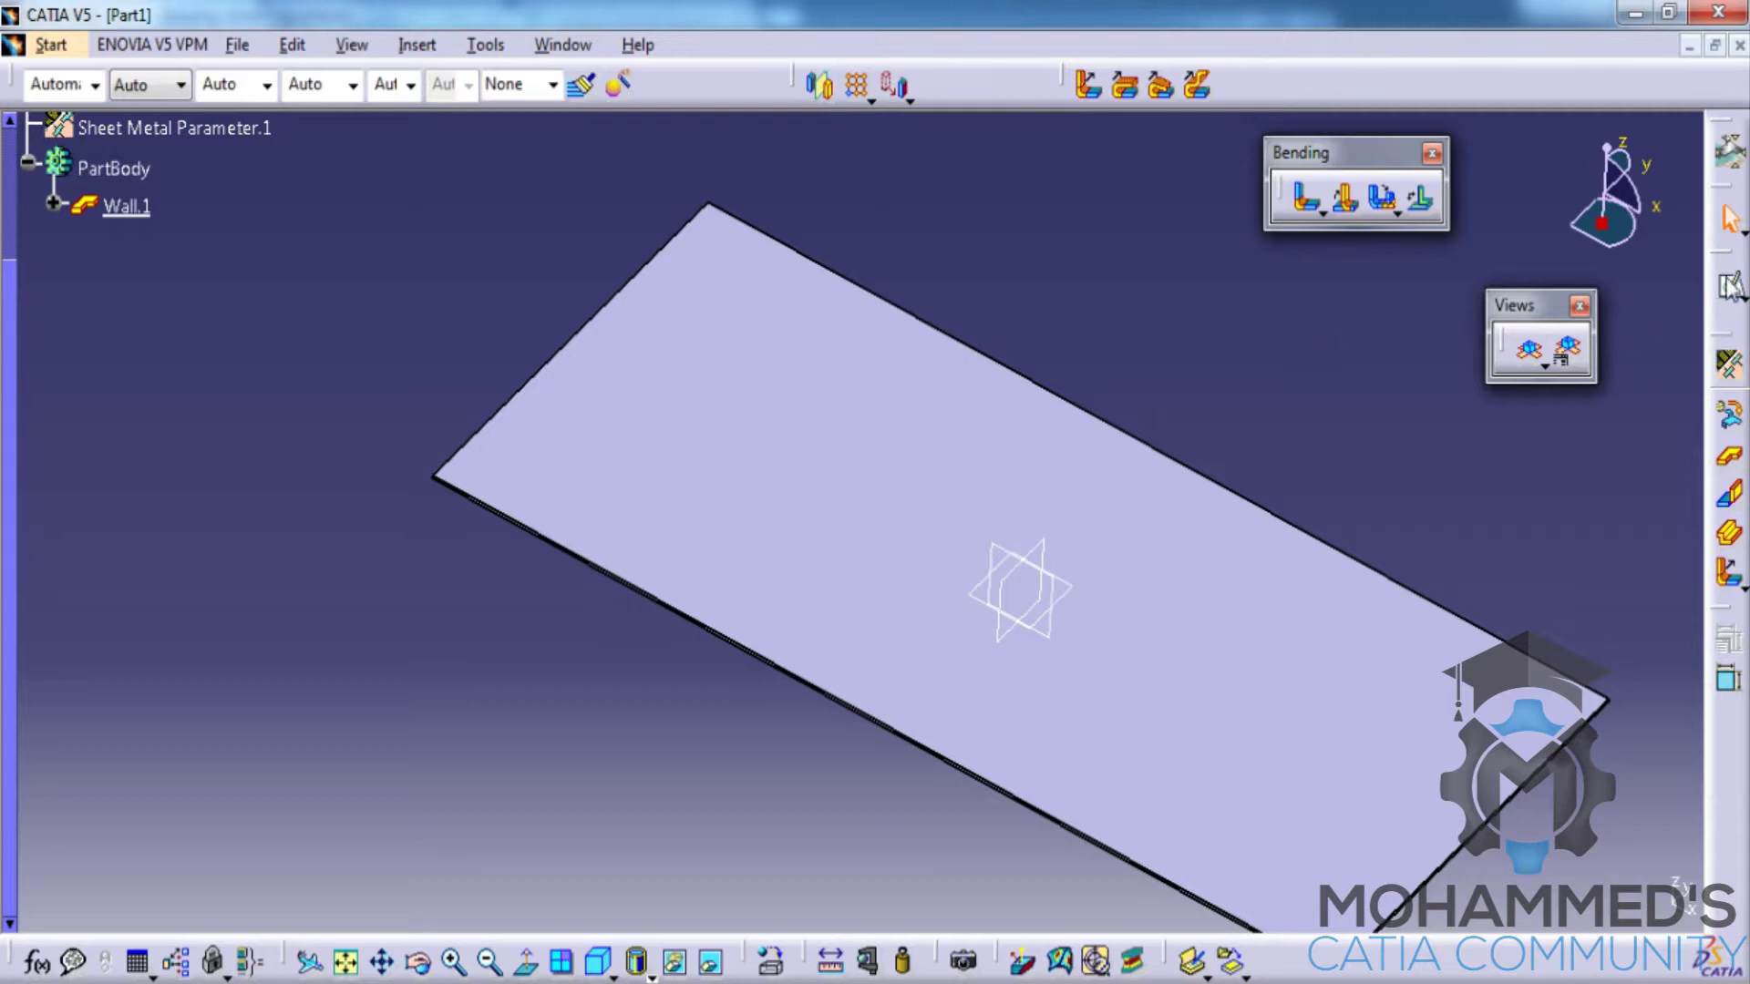
Step: Sketch an upright rectangle on the wall's upper face, between its short edge and the origin, and finish the sketch
click(1729, 287)
click(824, 340)
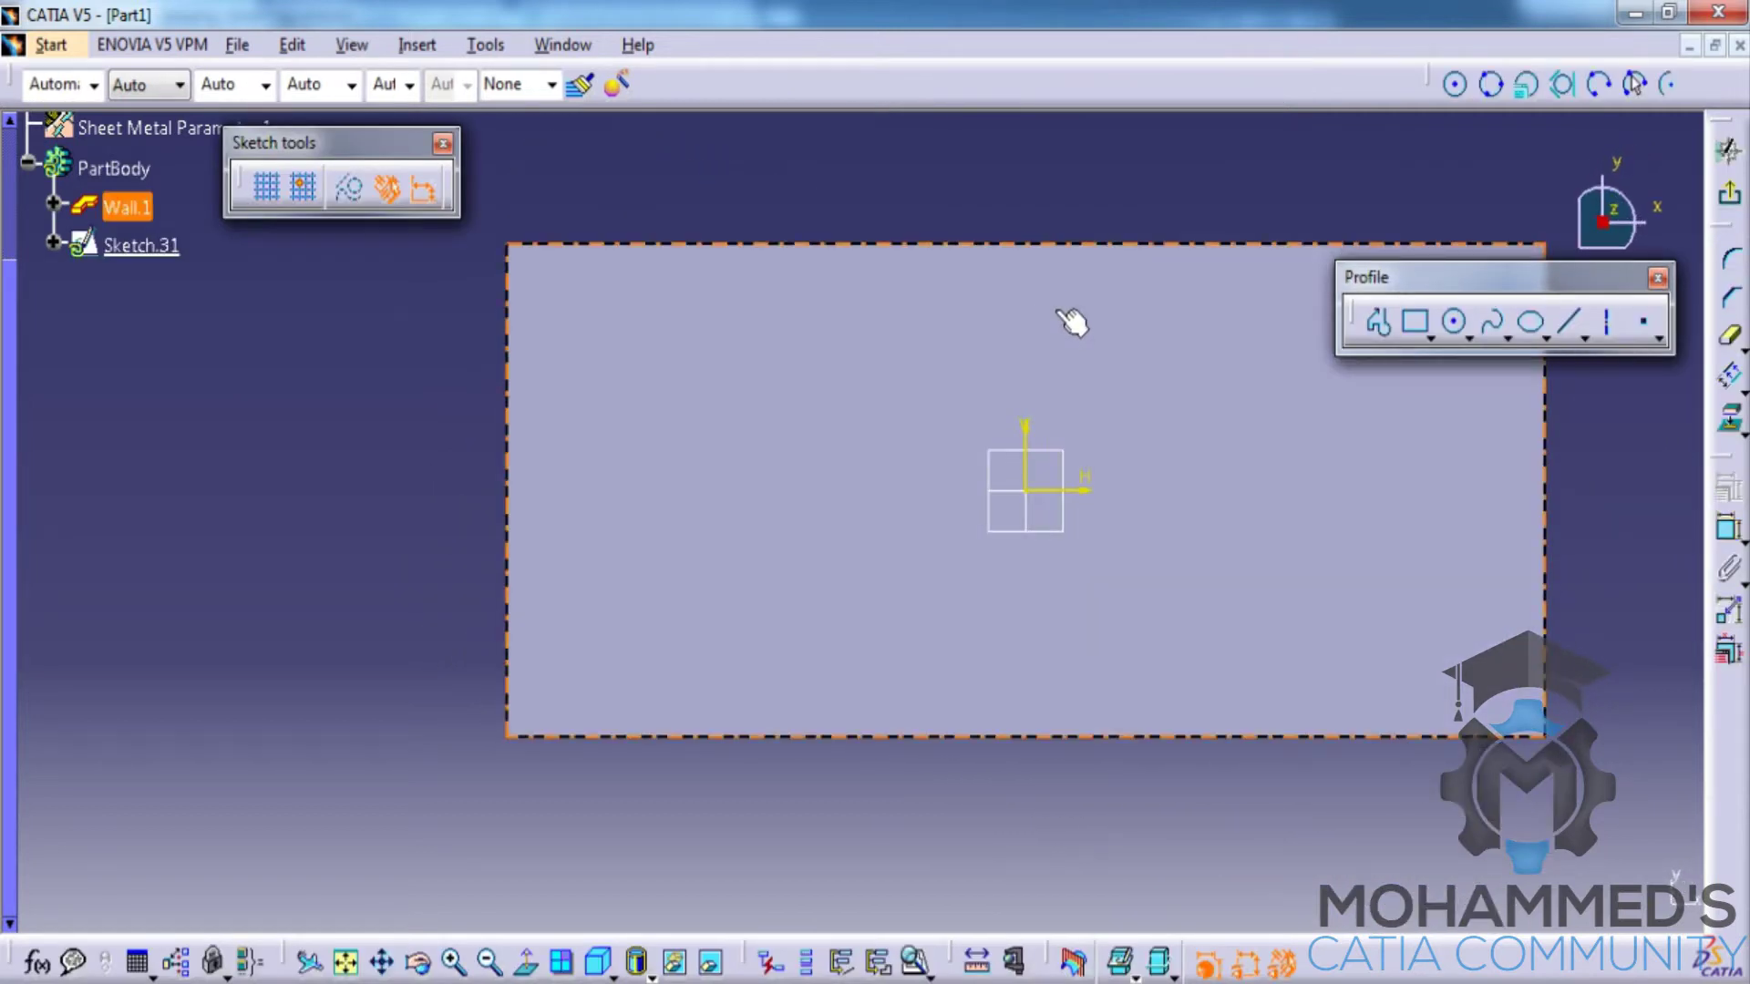
click(1417, 323)
click(843, 469)
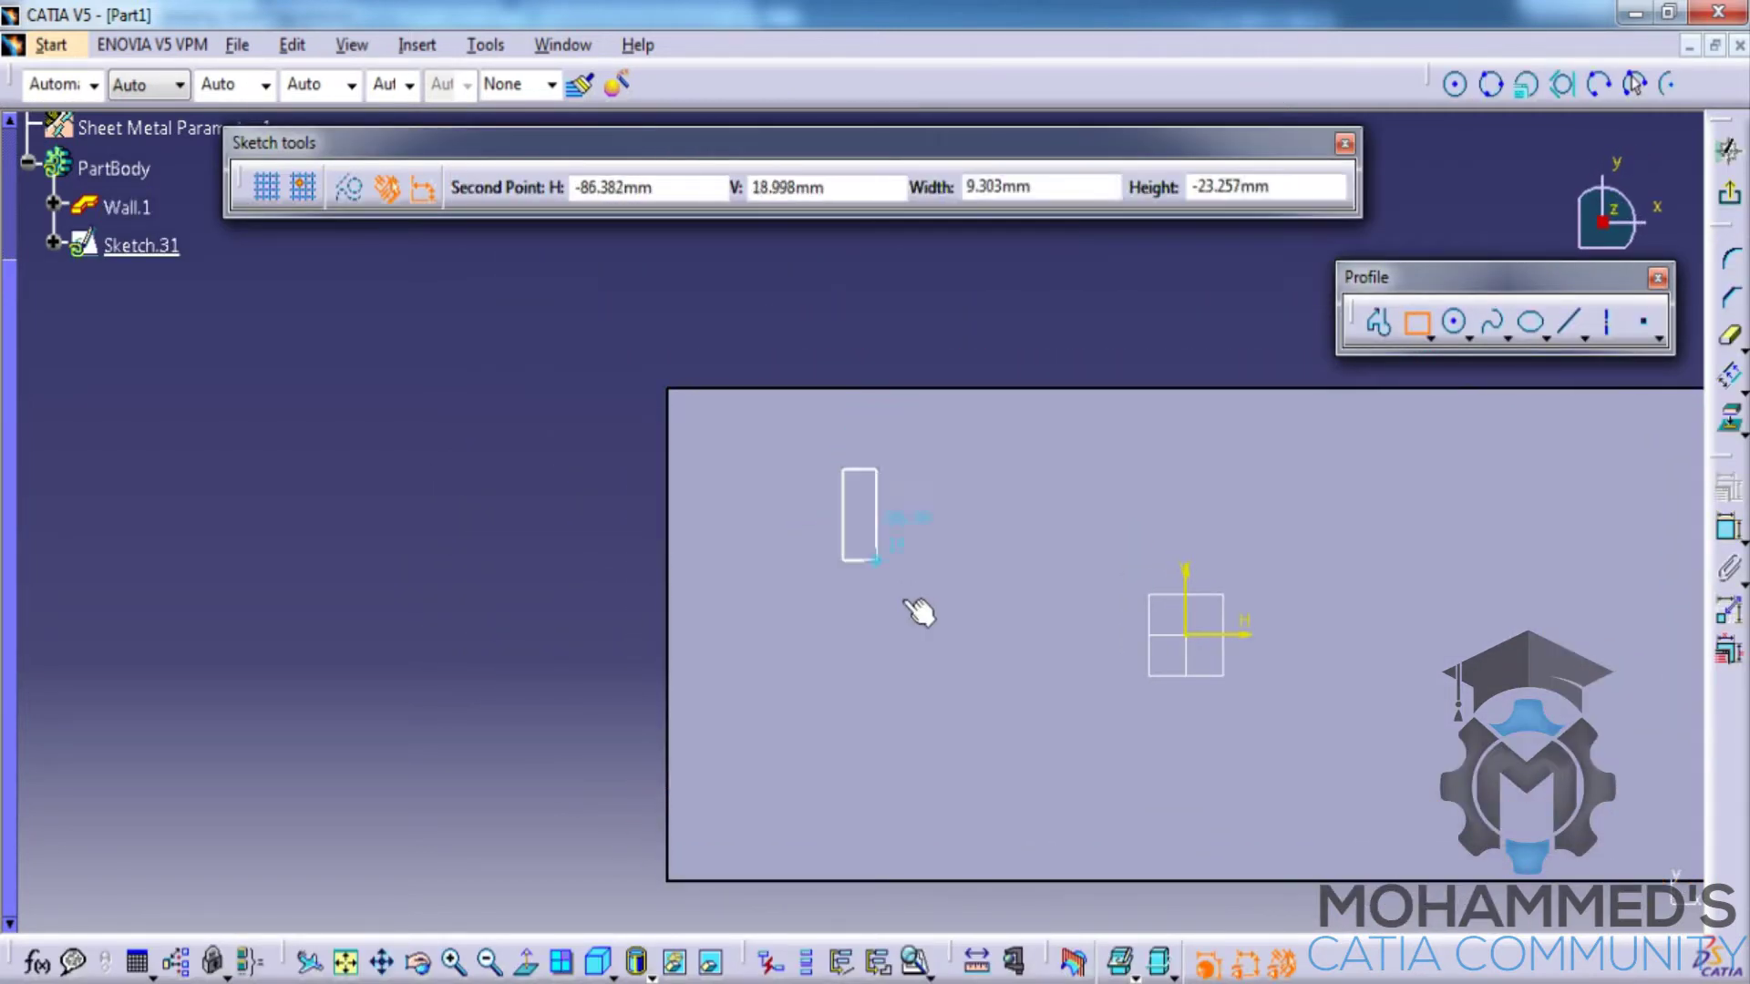
click(974, 713)
click(1729, 193)
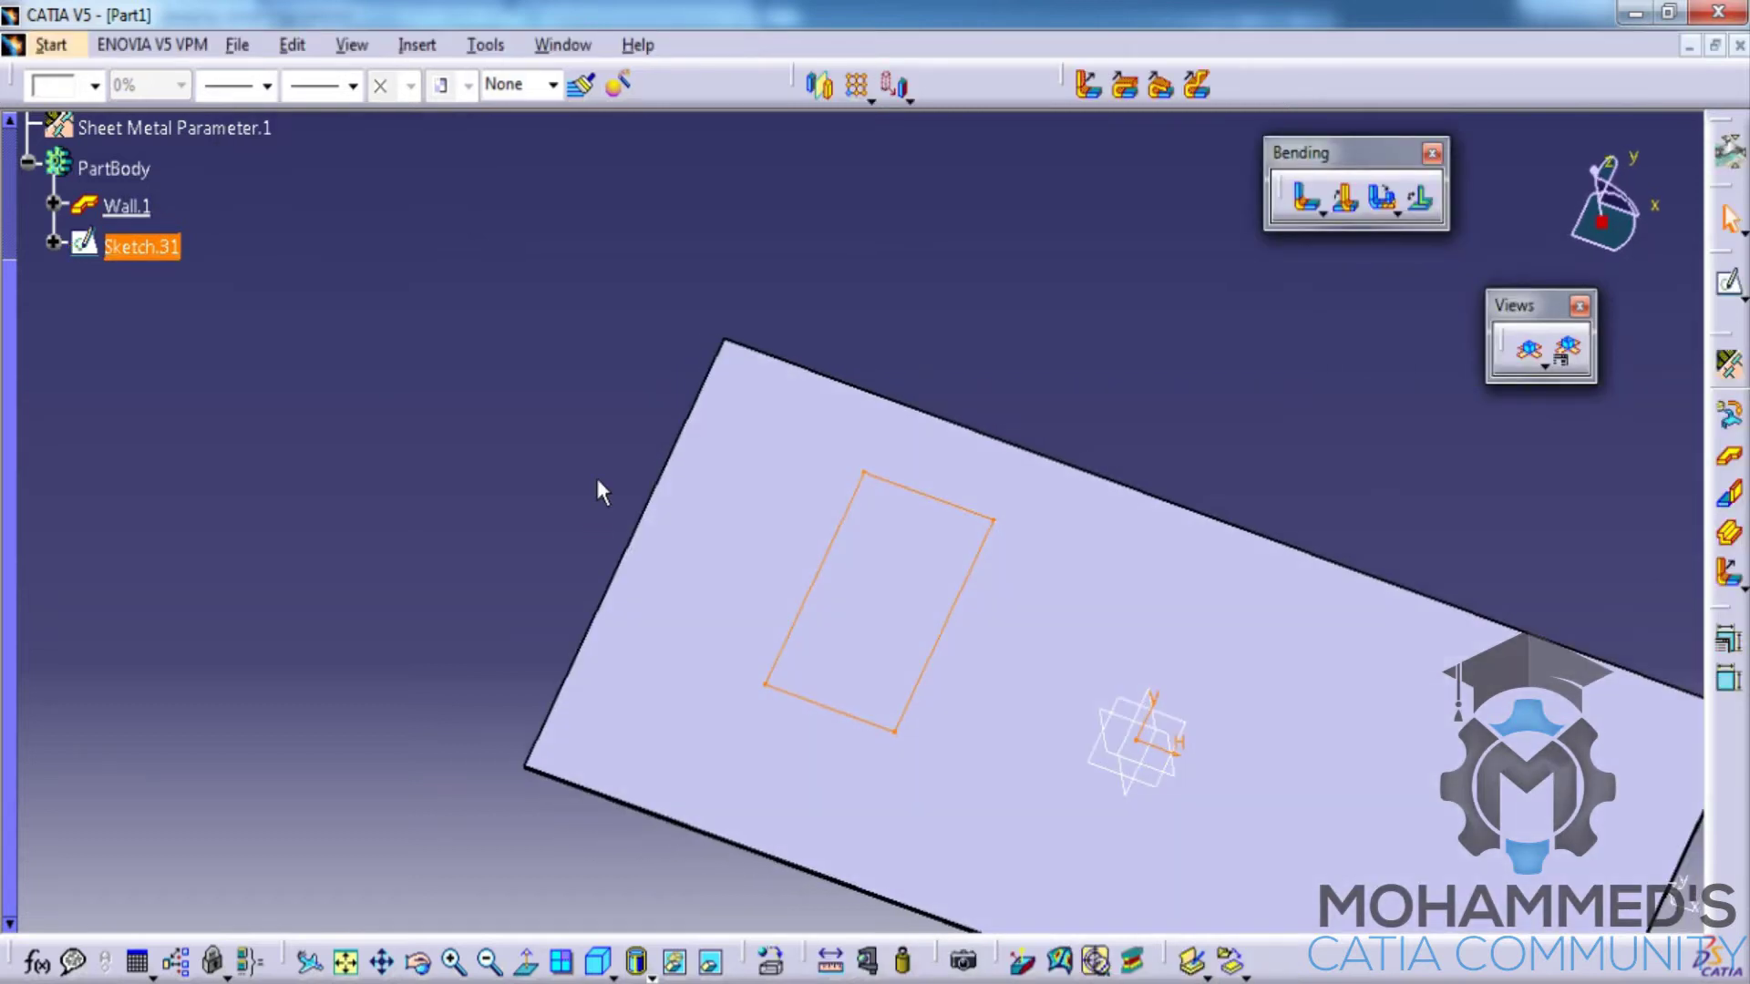
Step: Create a Sheetmetal standard cutout in the wall from the rectangle sketch, with the end limit Up to next
click(417, 44)
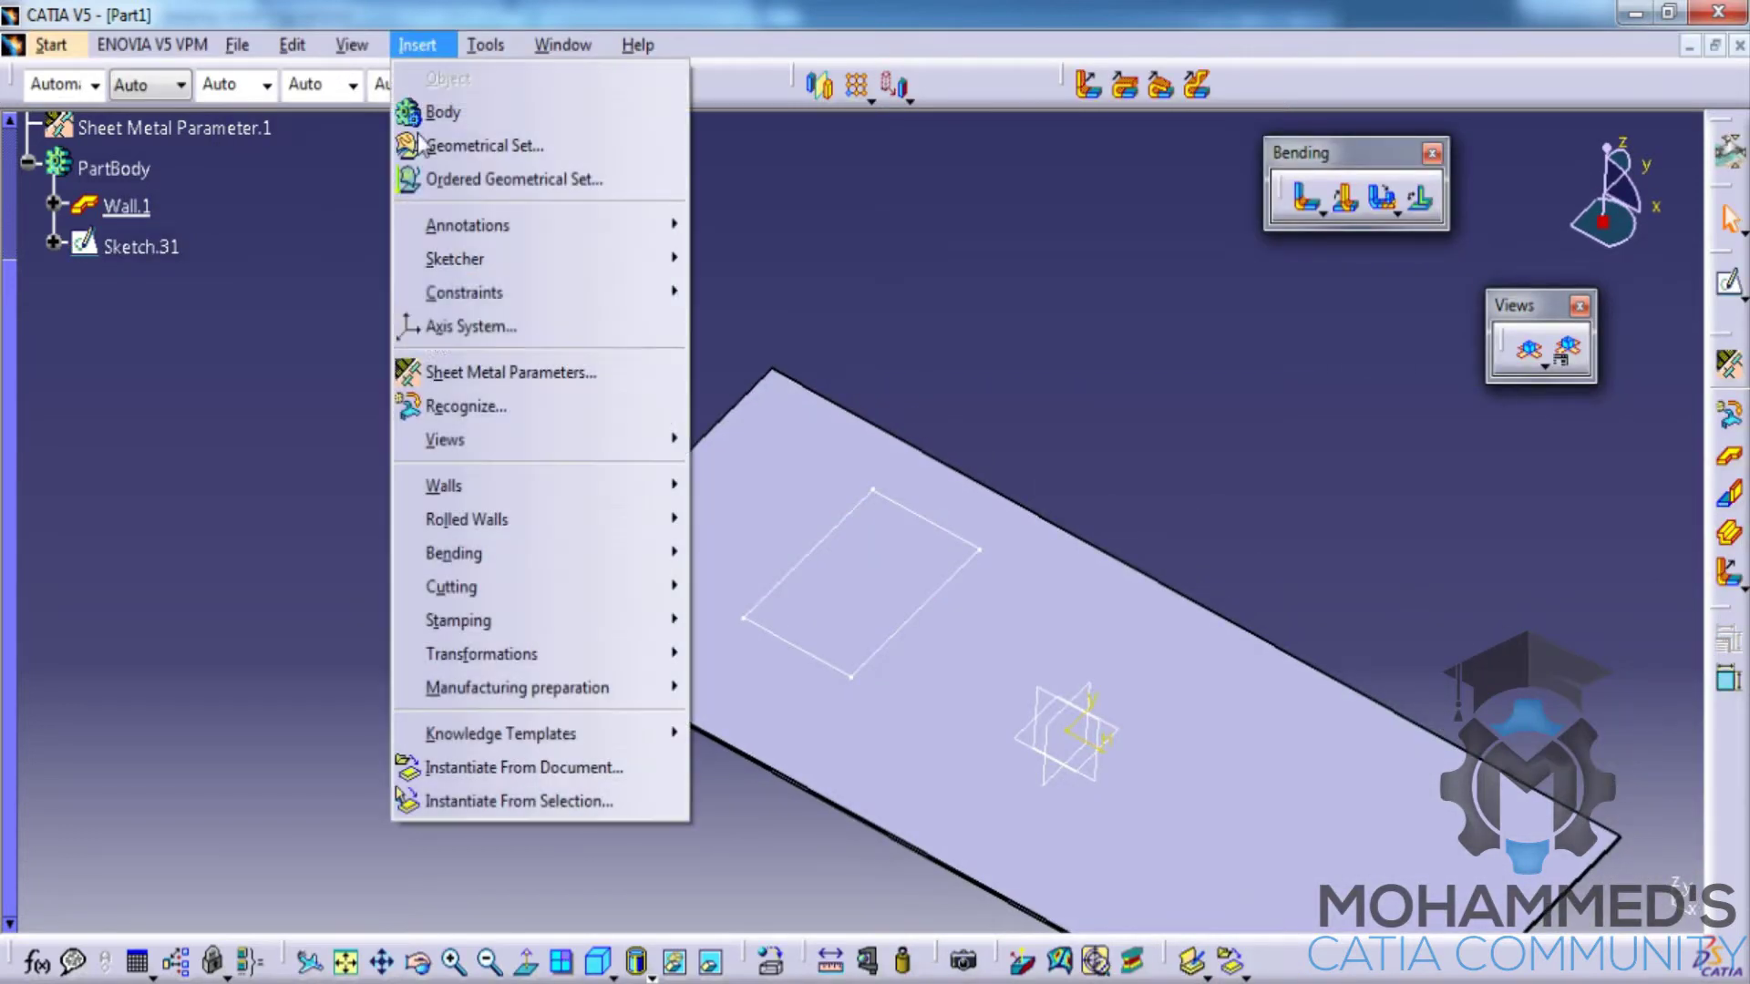
mouse_move(499, 591)
click(733, 587)
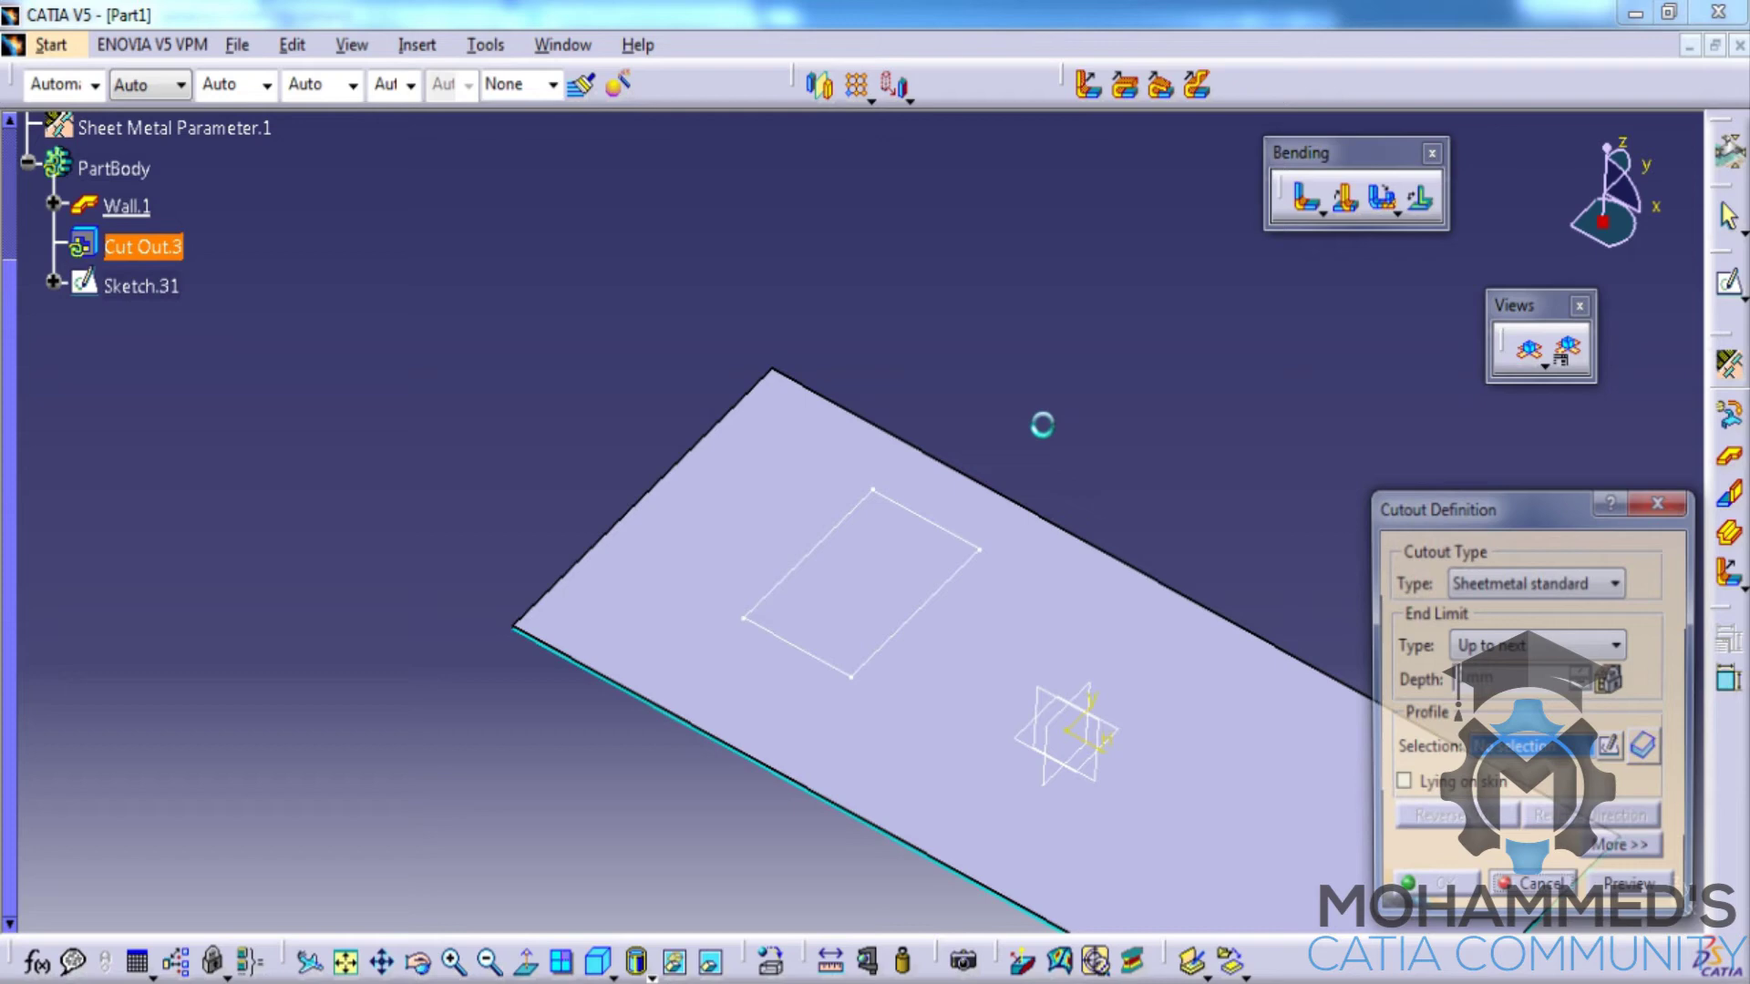
click(919, 521)
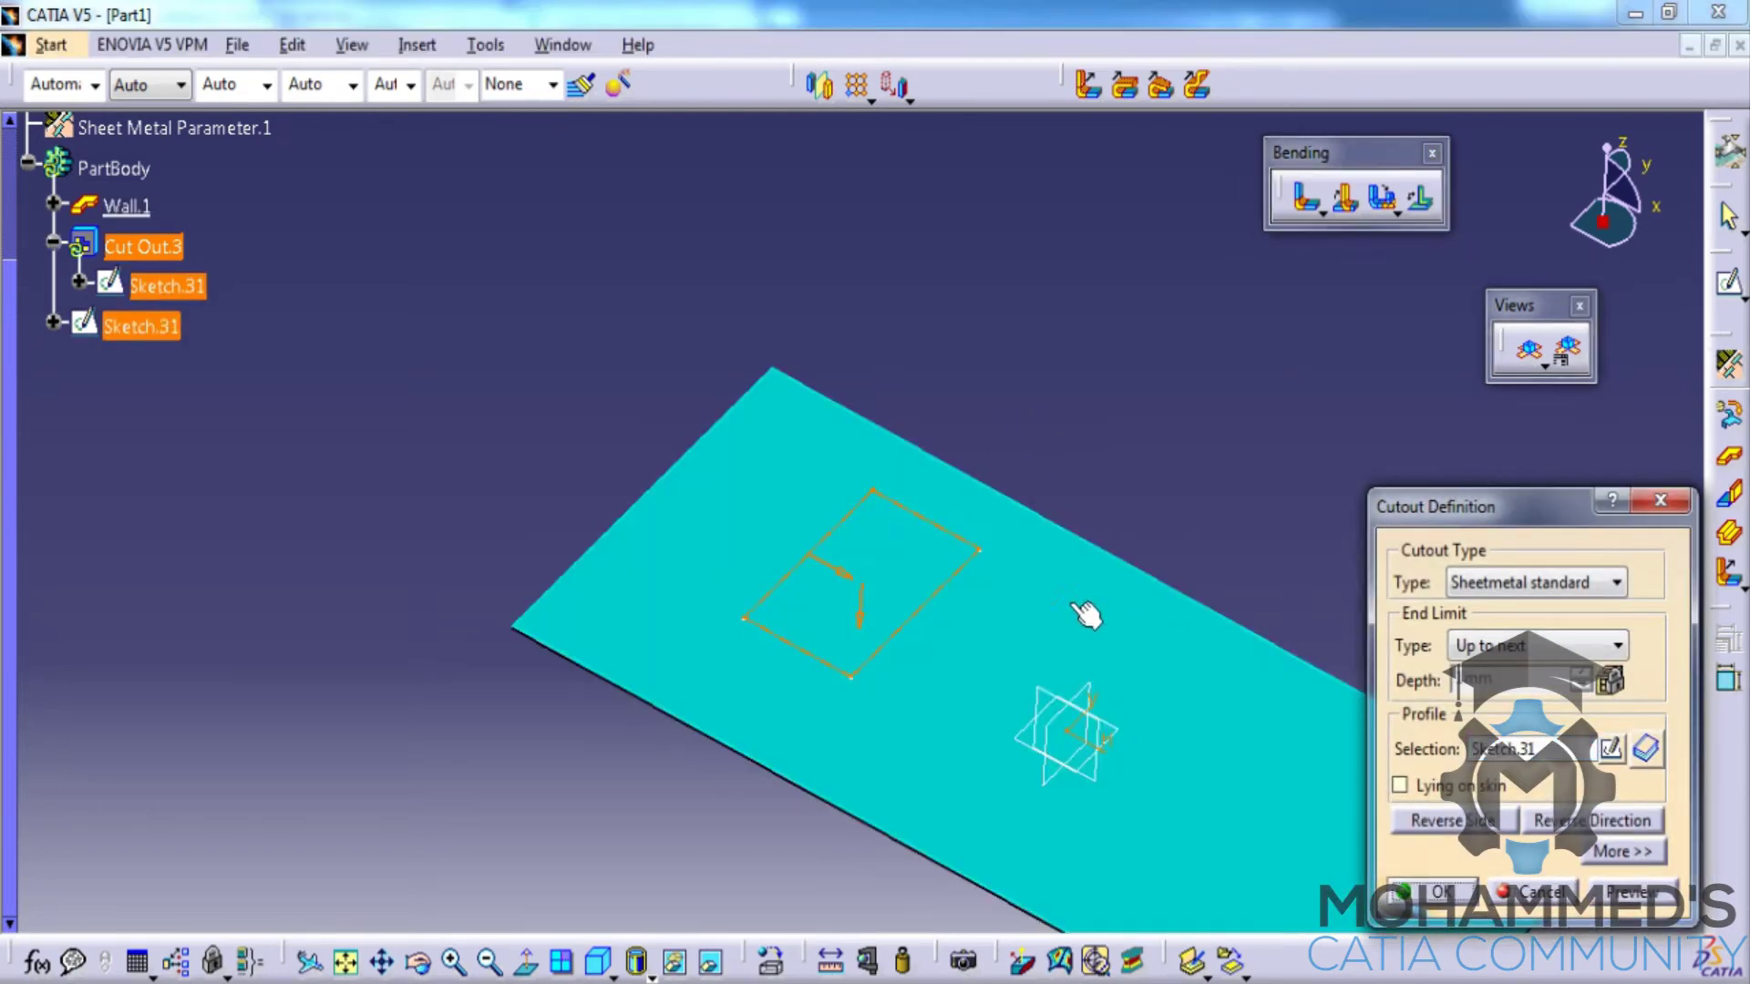
middle_drag(1087, 616, 1039, 547)
click(1627, 891)
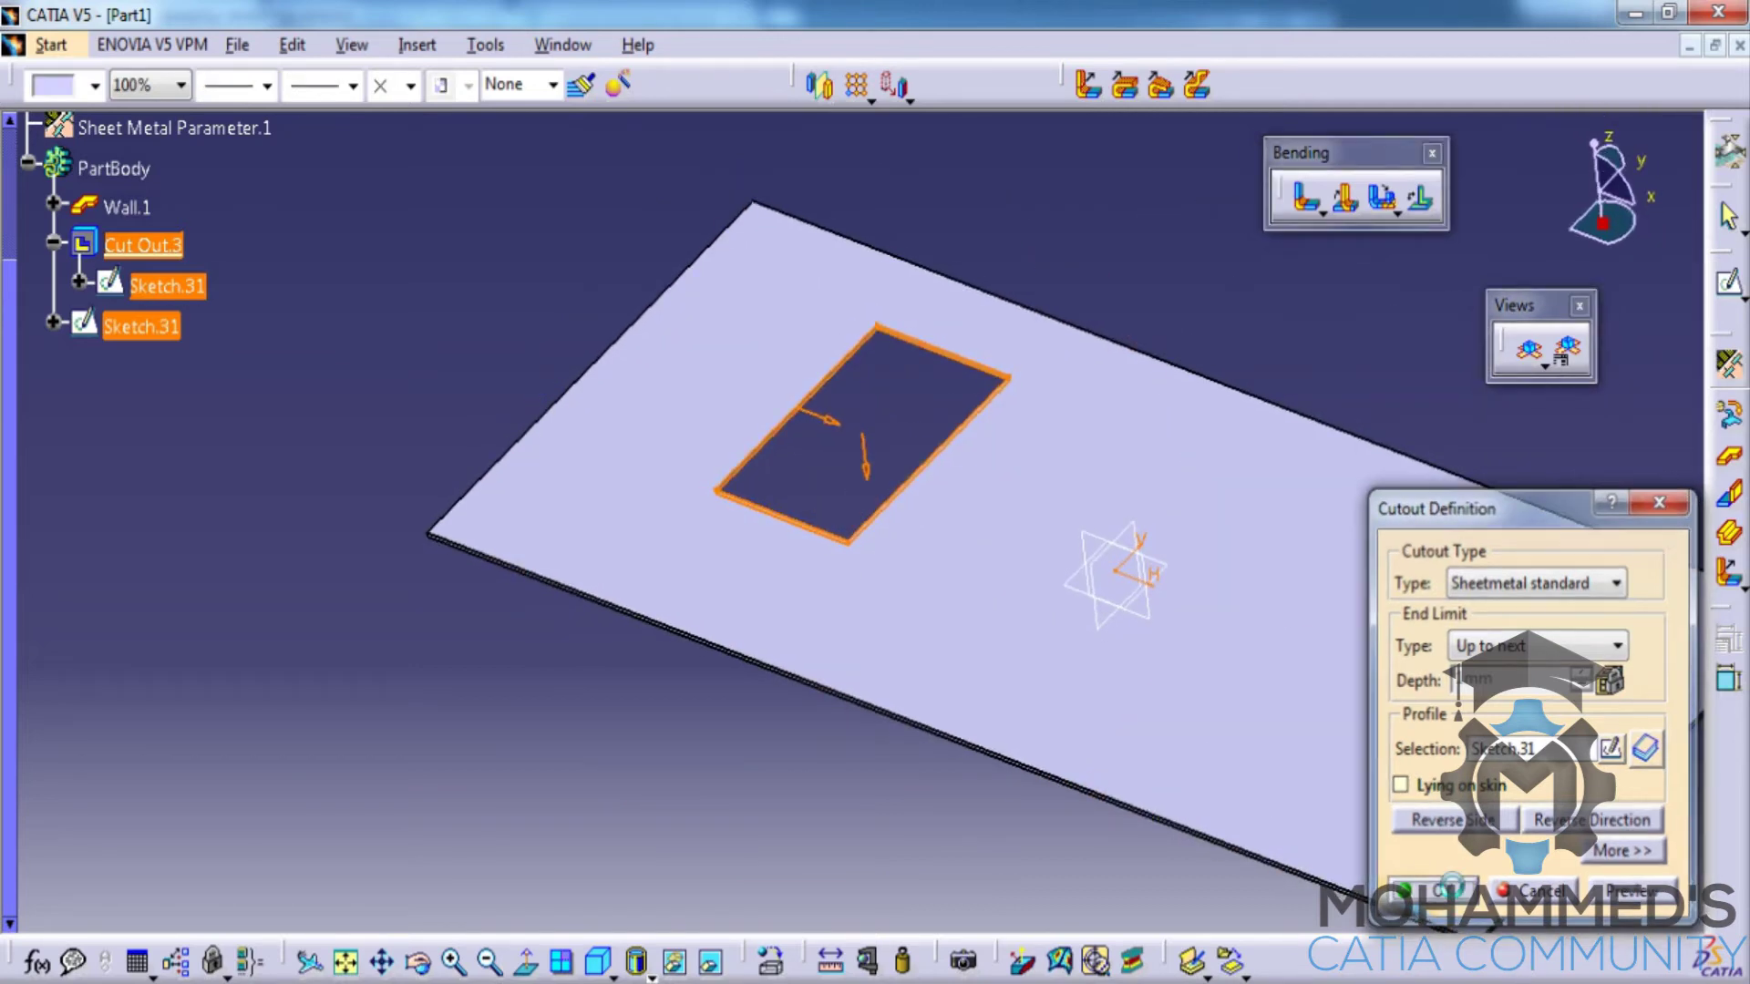
click(1440, 890)
middle_drag(1083, 234, 809, 441)
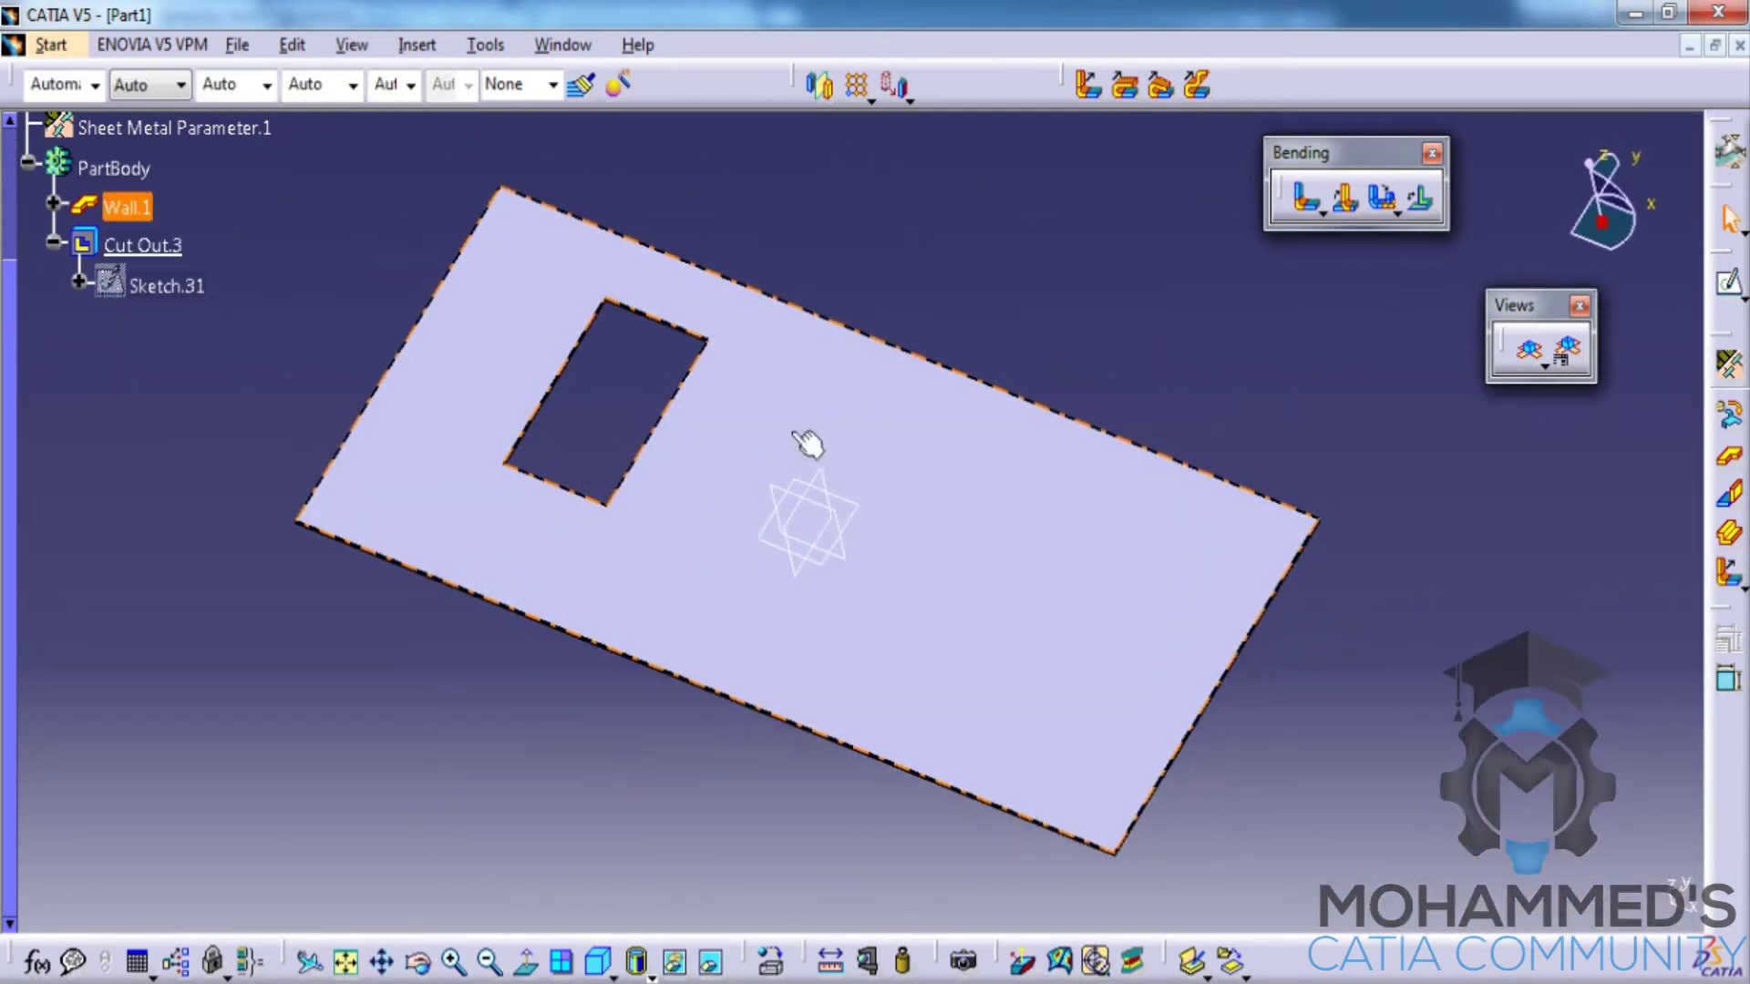
Step: Sketch a circle on the wall's upper face, on the opposite side of the origin from the rectangular opening, and finish the sketch
click(1731, 287)
click(1219, 562)
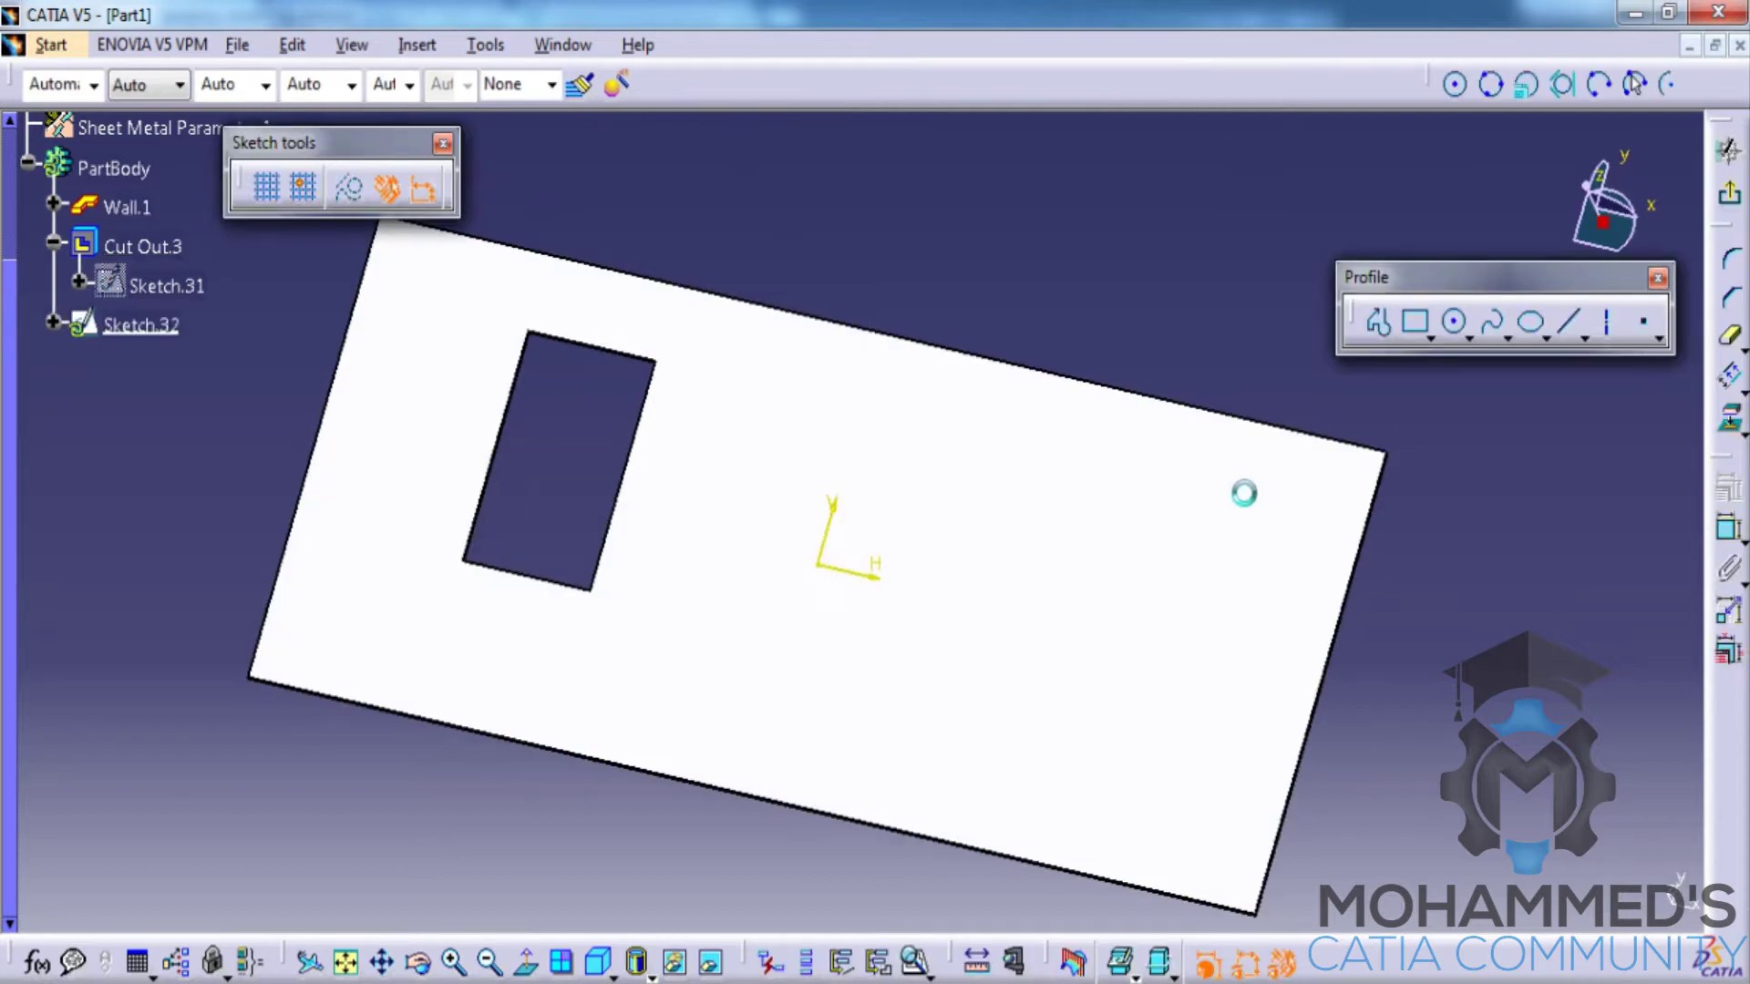
click(1040, 490)
click(1121, 492)
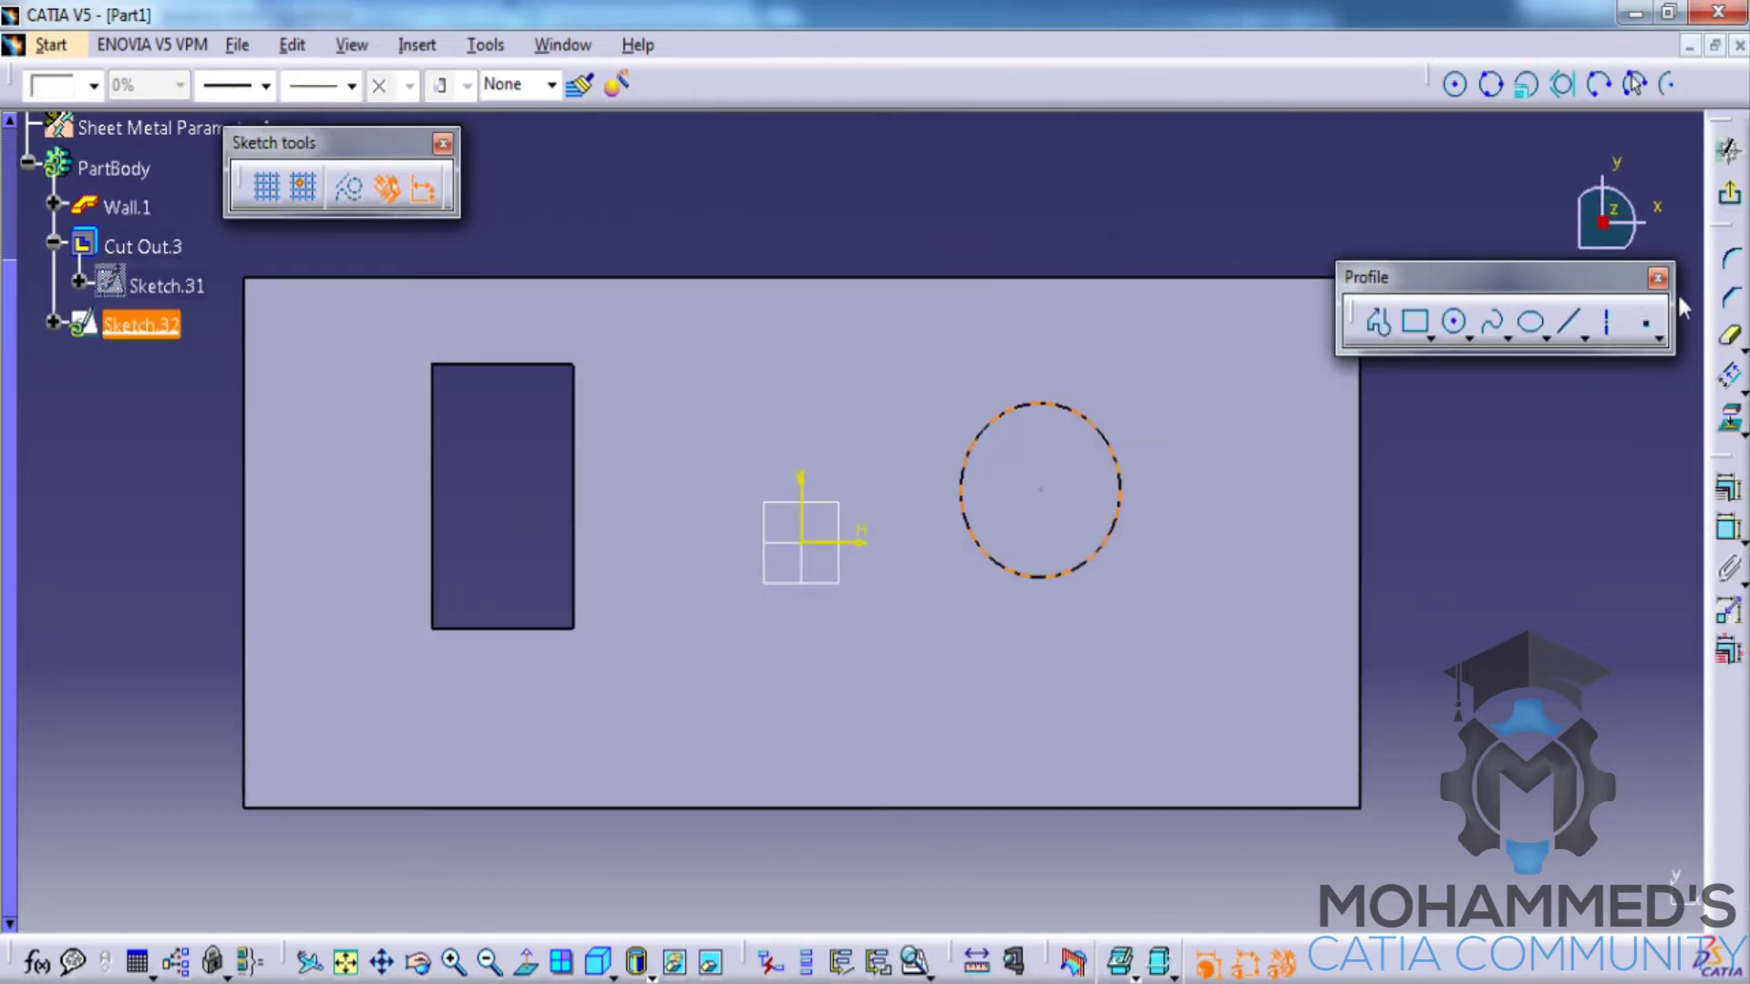
click(1731, 198)
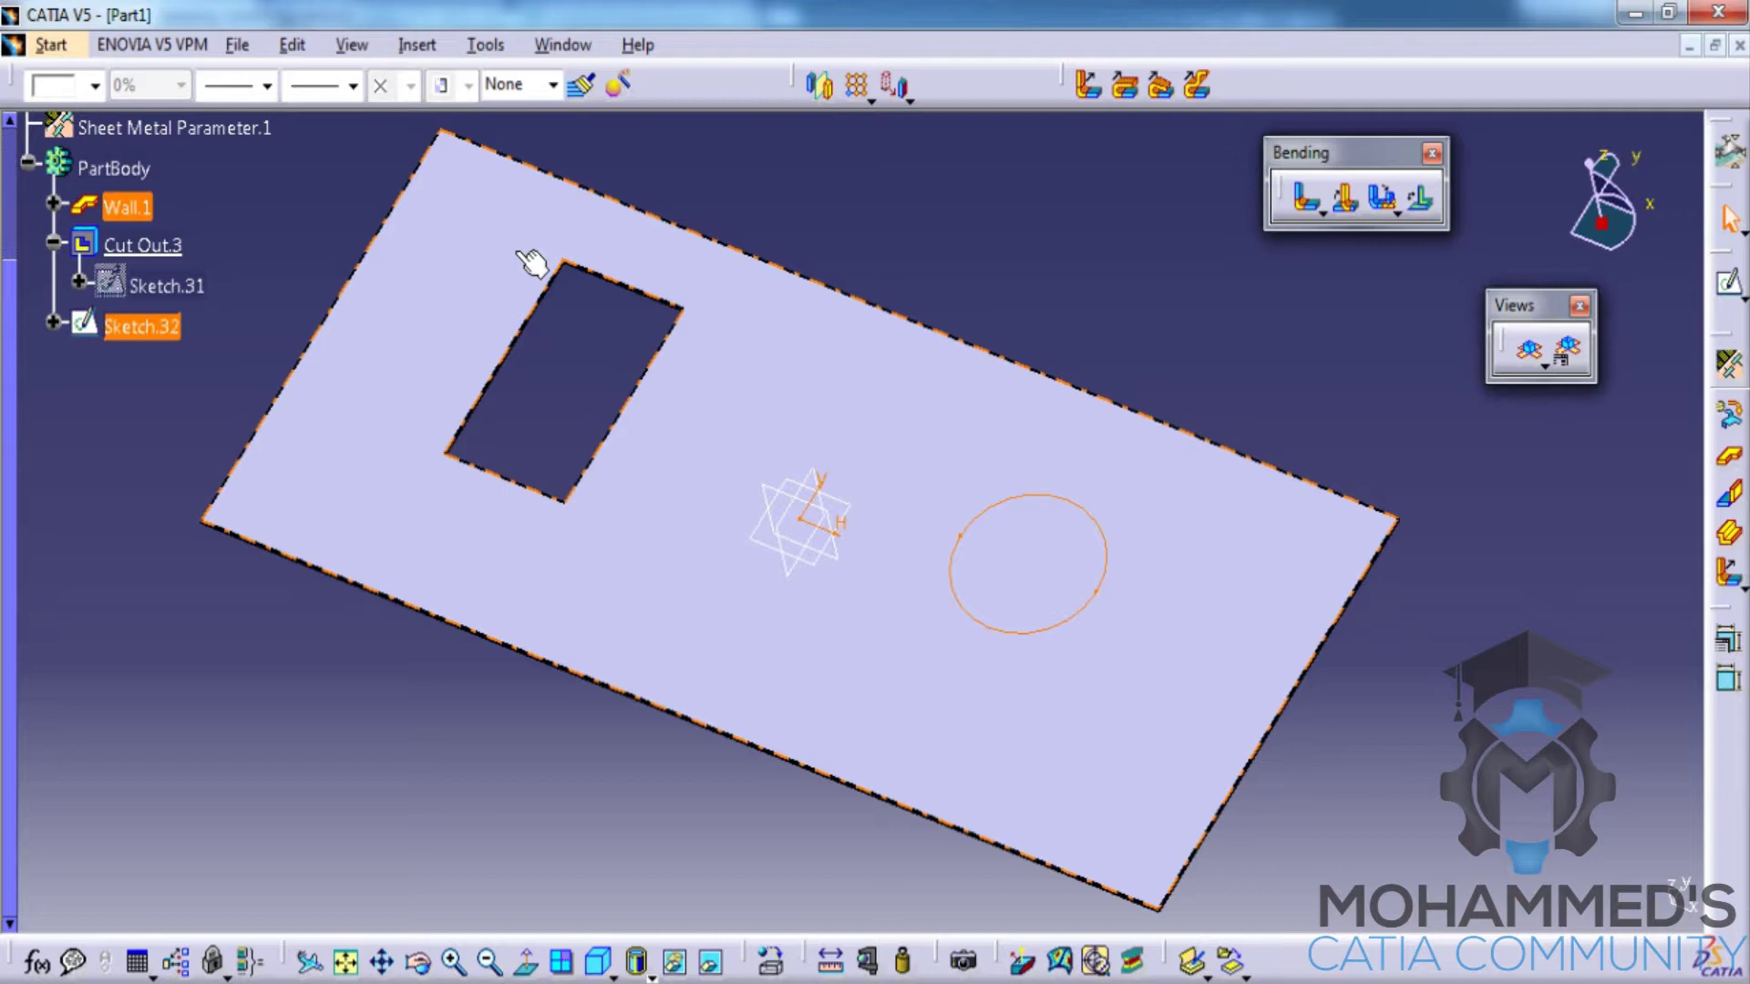
Step: Redefine the existing cutout to use the circle sketch as its profile instead of the rectangle
click(167, 255)
double_click(169, 258)
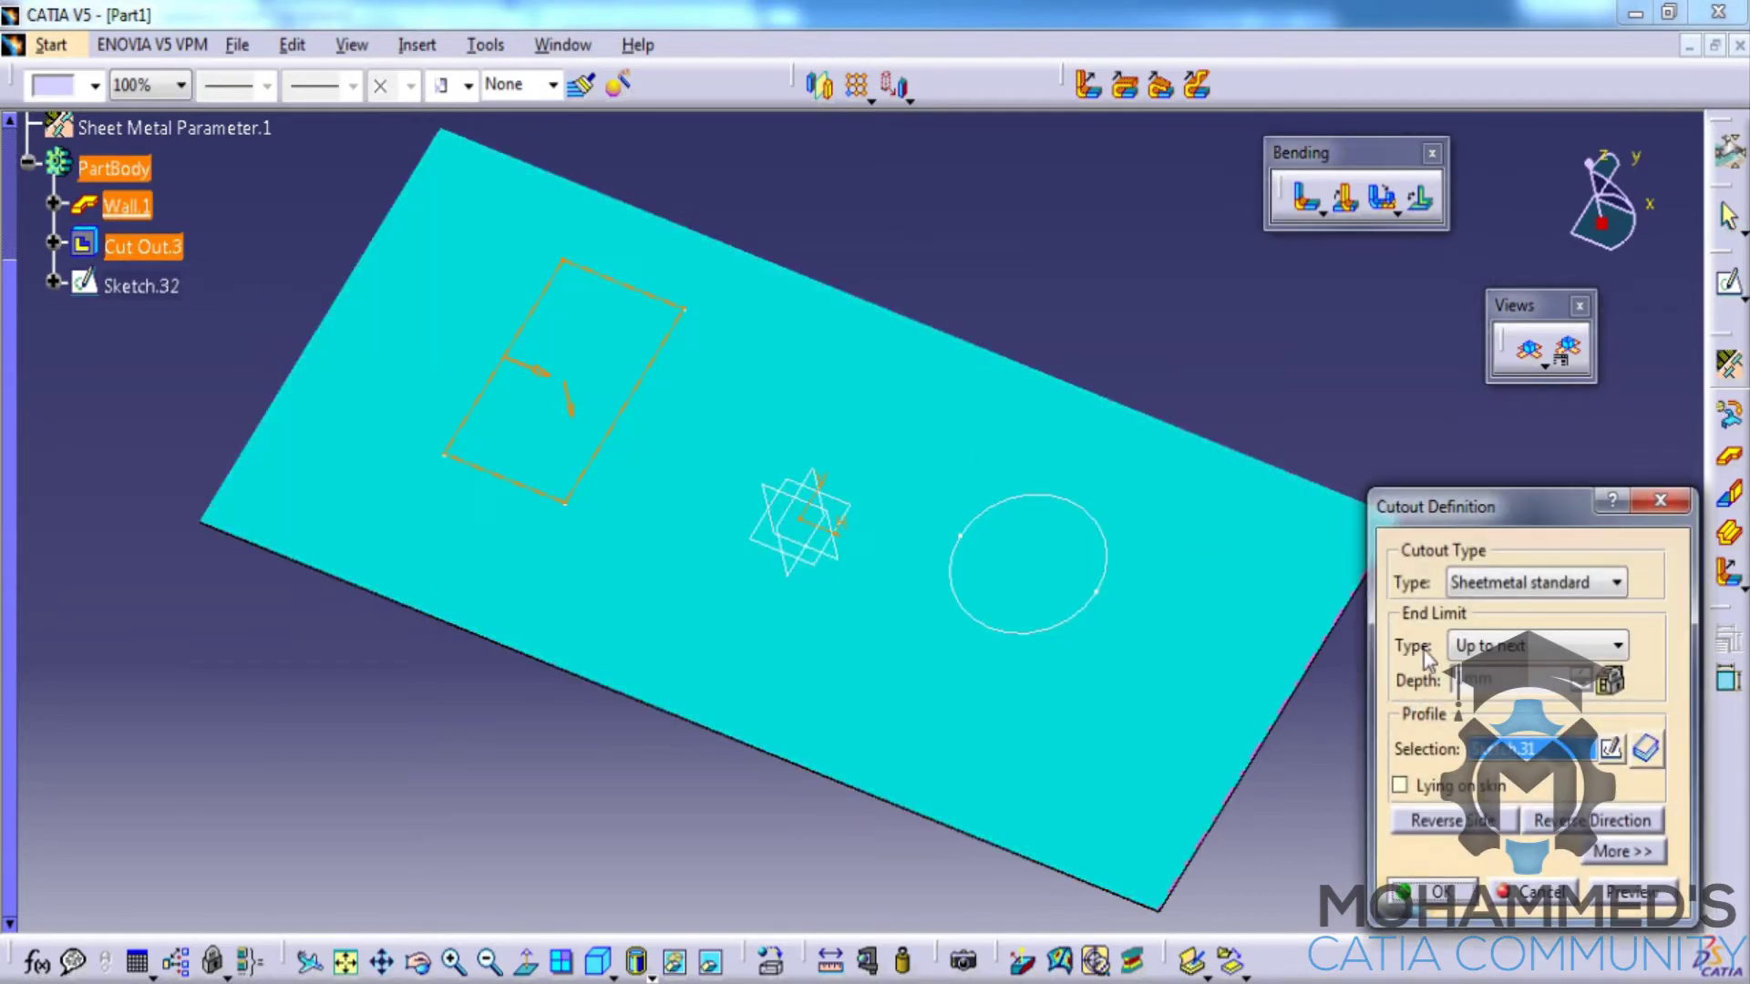
click(1117, 581)
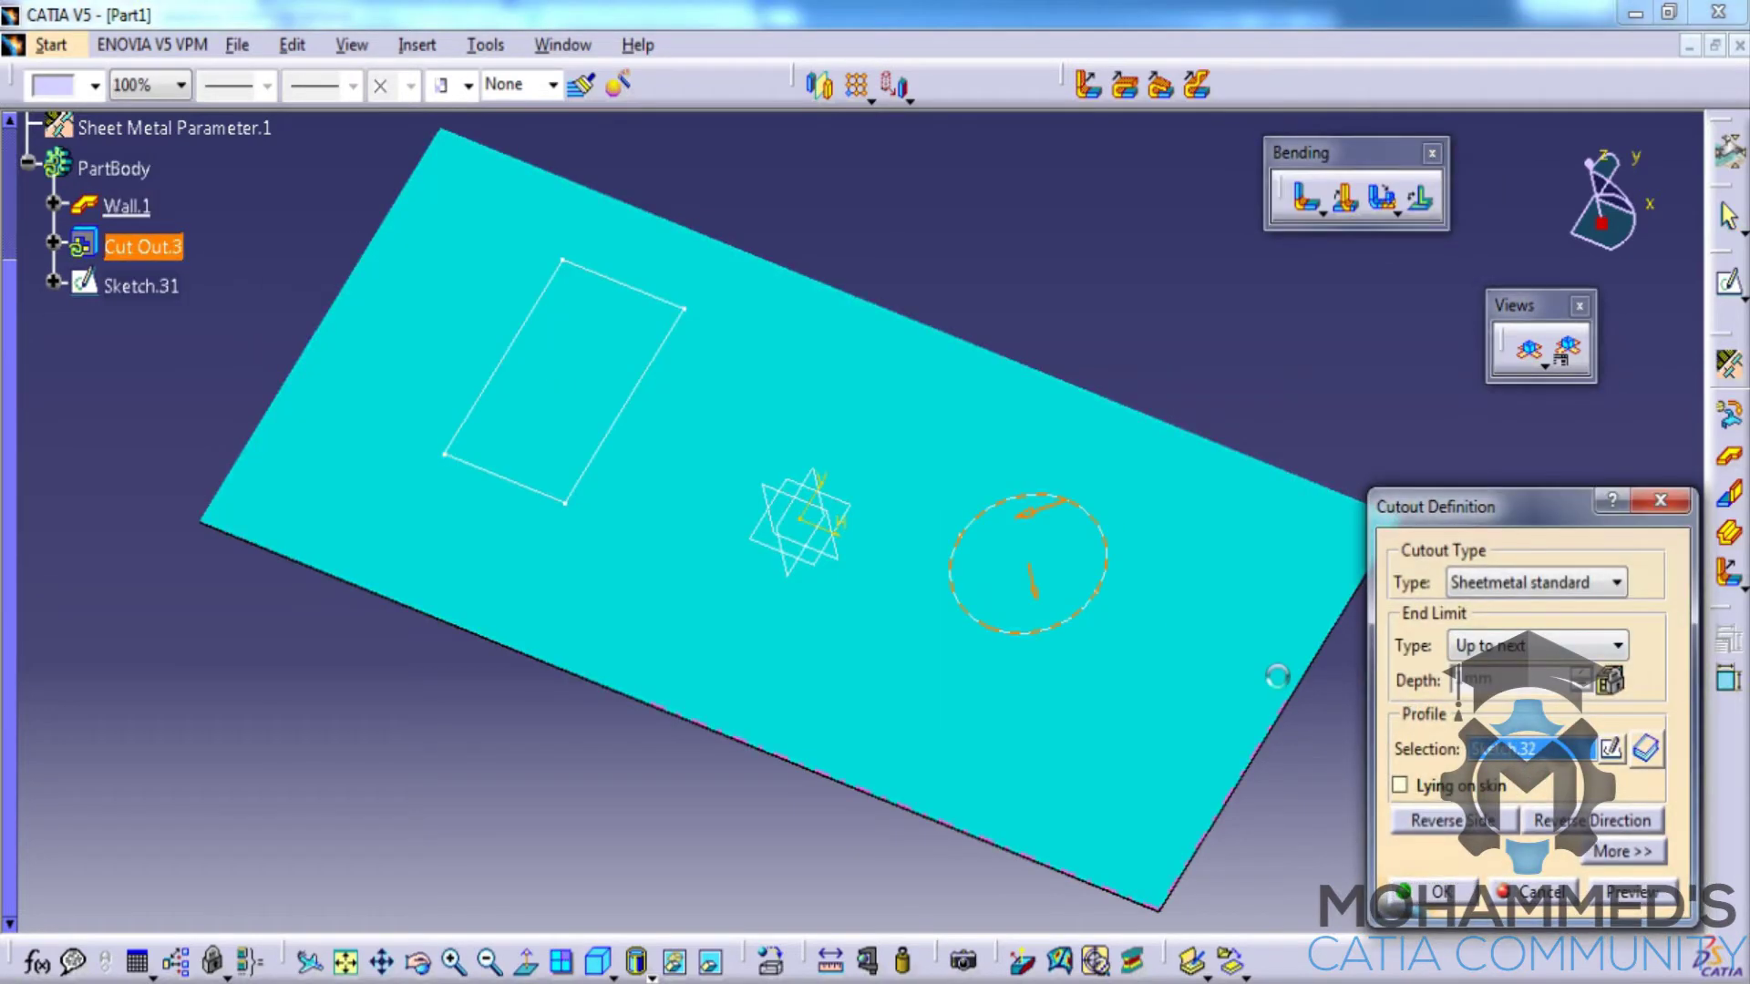
click(1456, 890)
middle_drag(671, 410, 832, 461)
click(852, 176)
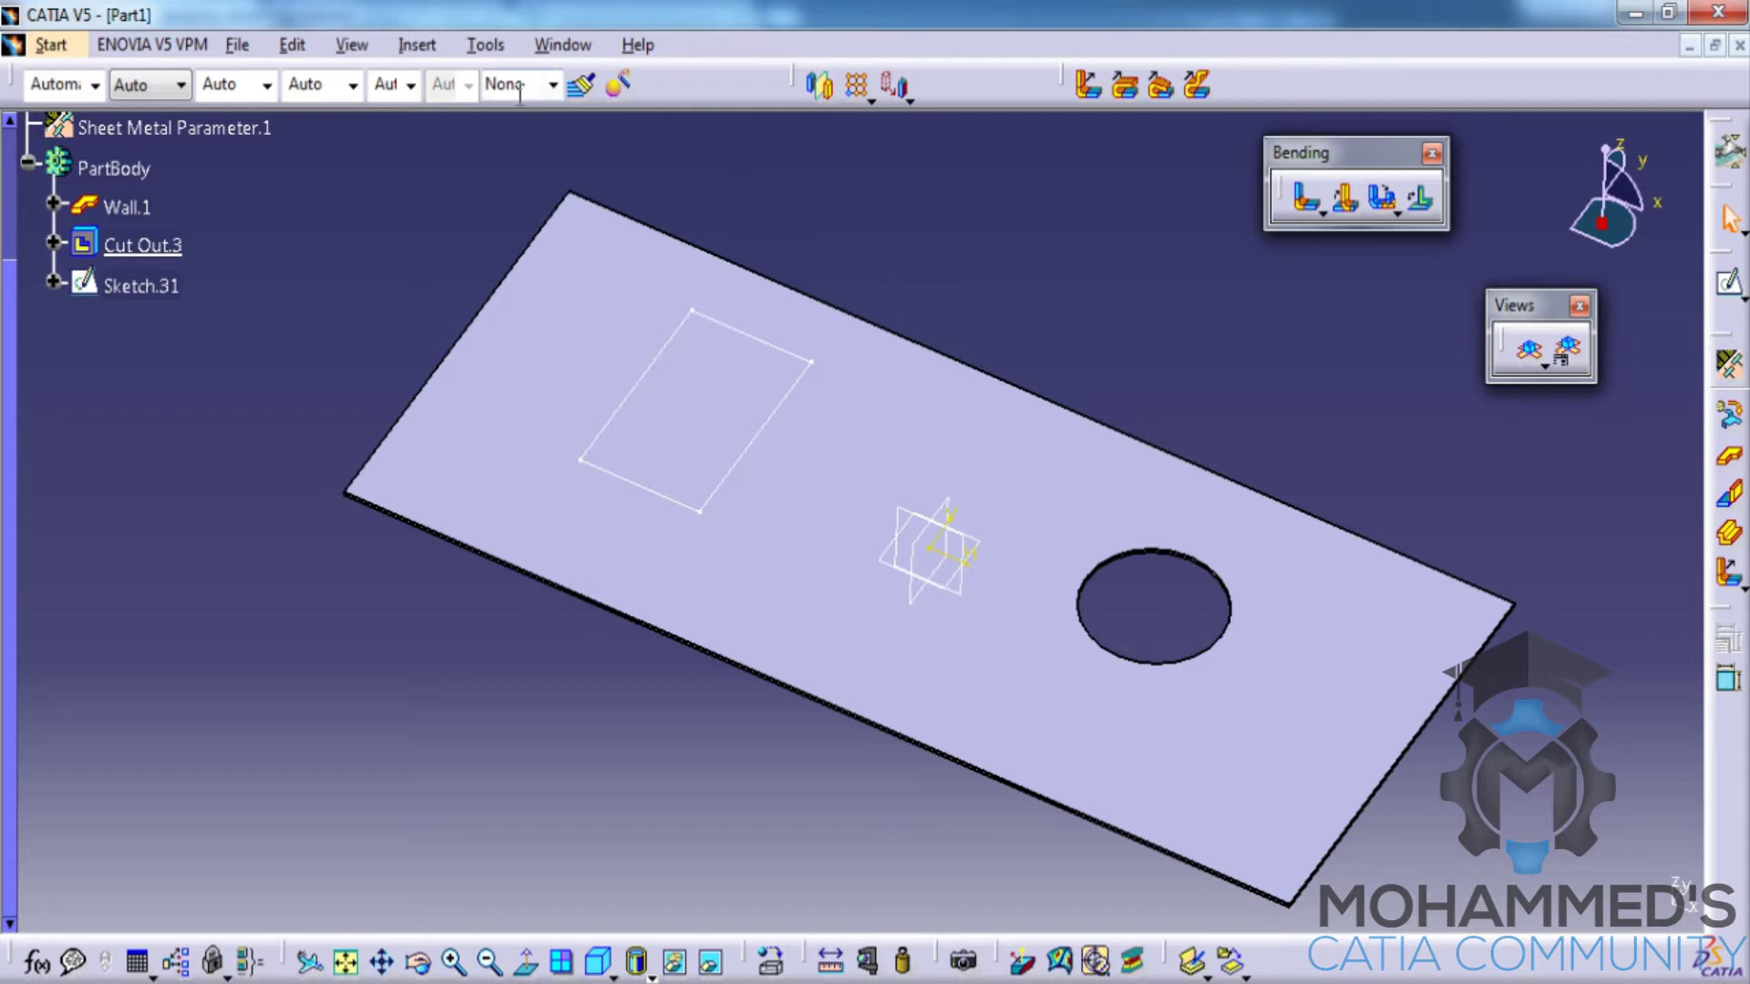
click(426, 47)
mouse_move(547, 586)
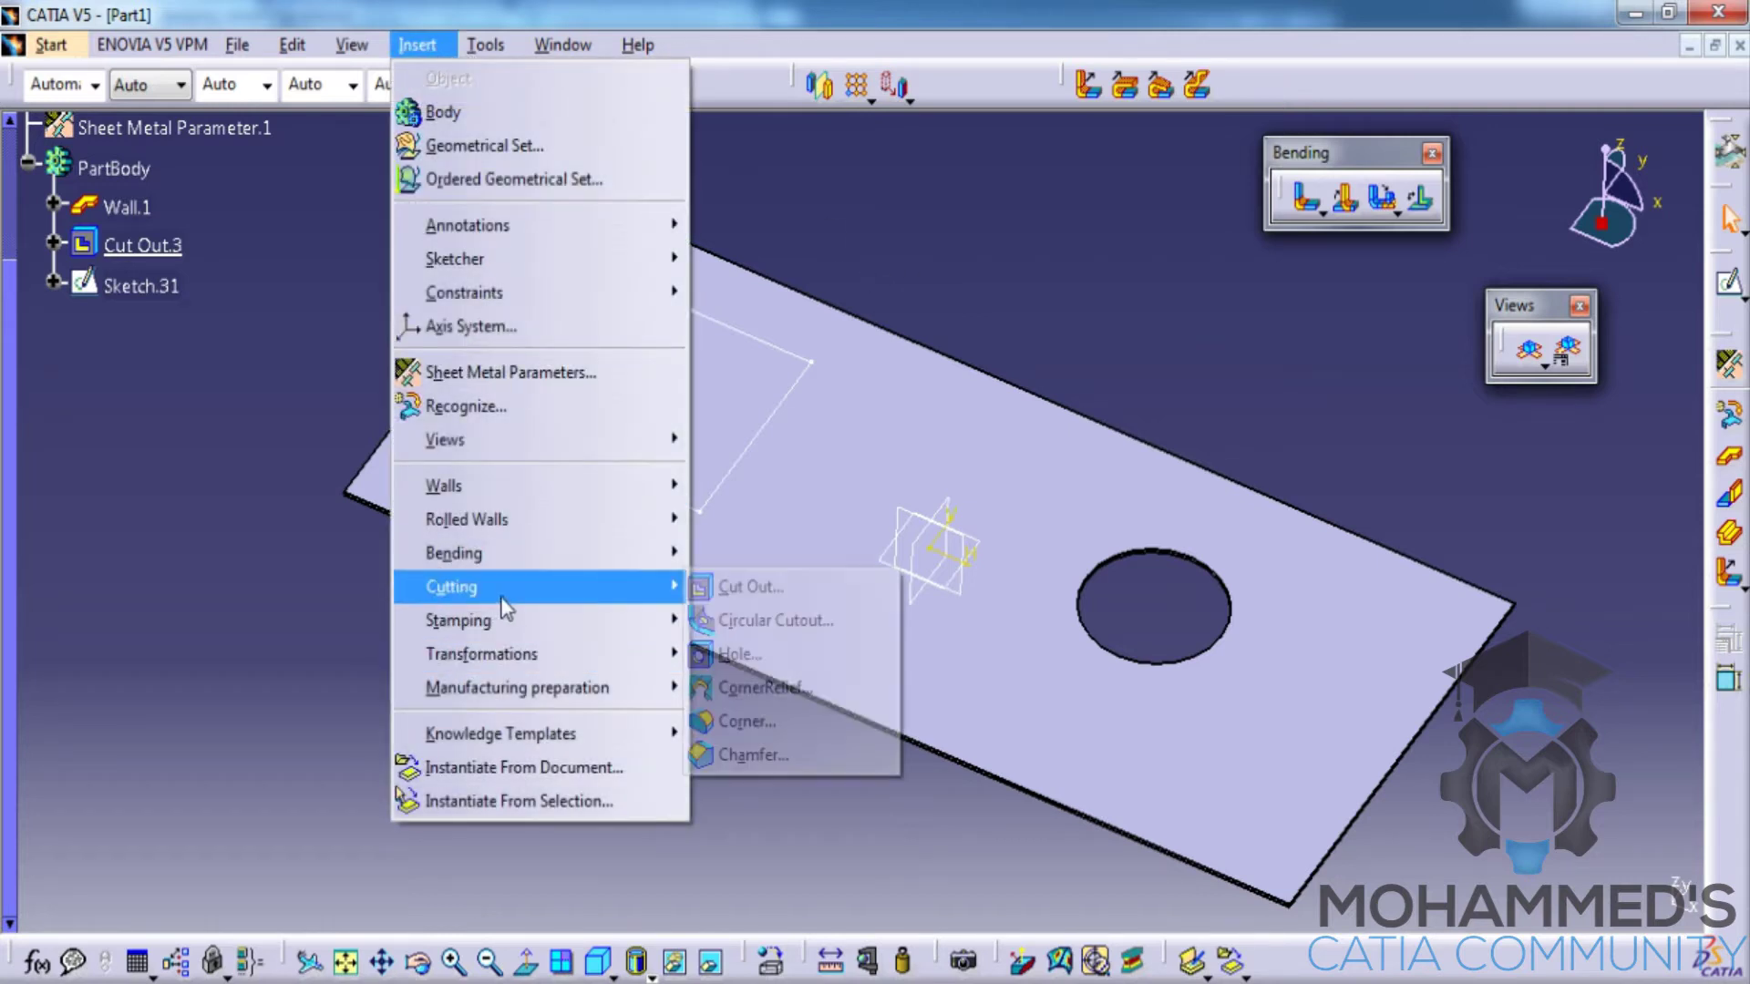
click(762, 620)
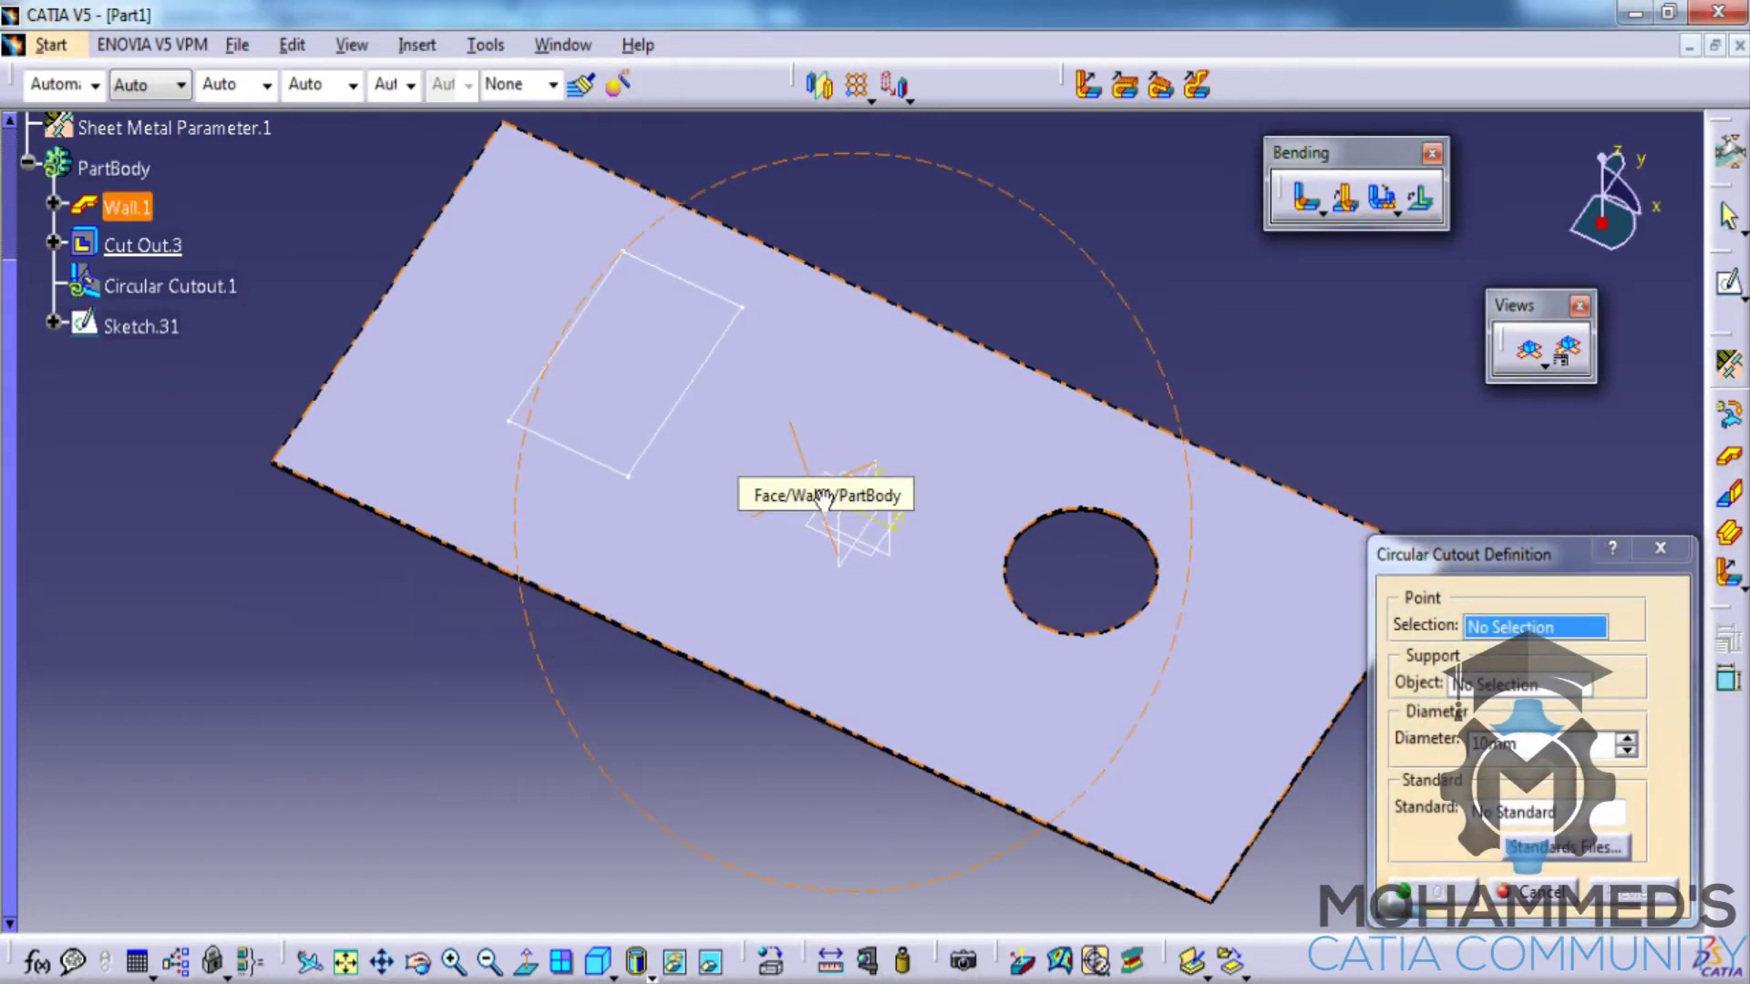
scroll(828, 492, down, 2)
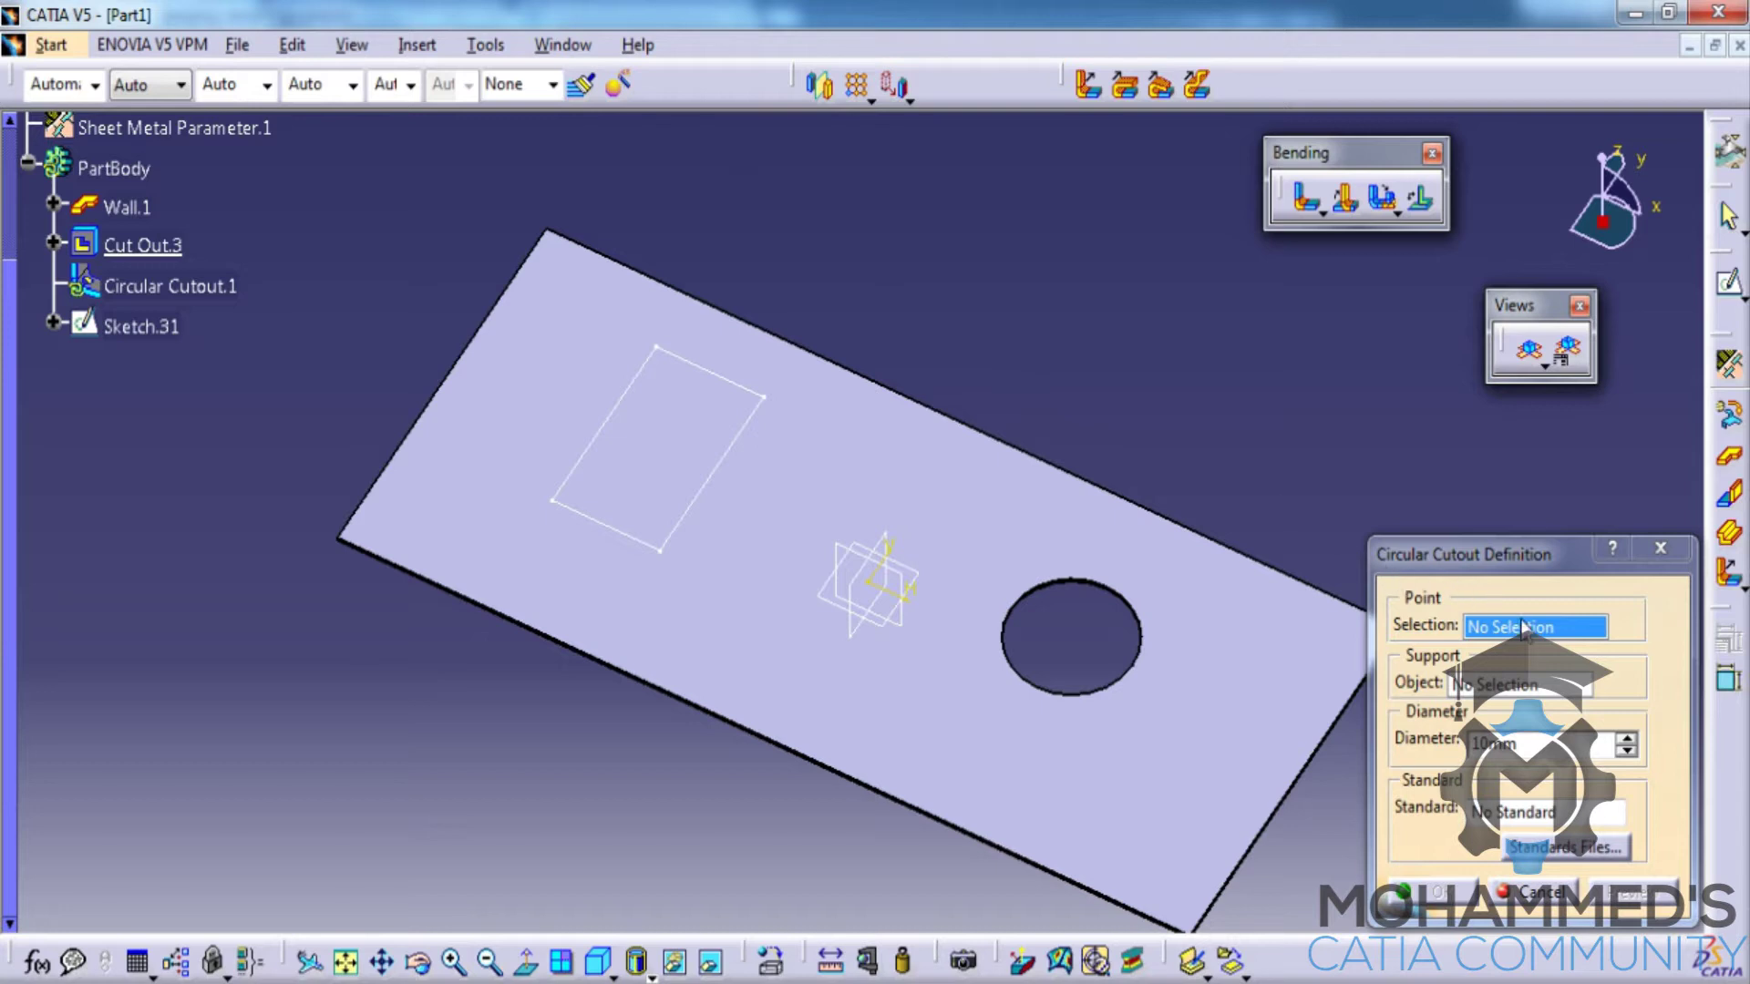
click(1525, 630)
click(1538, 893)
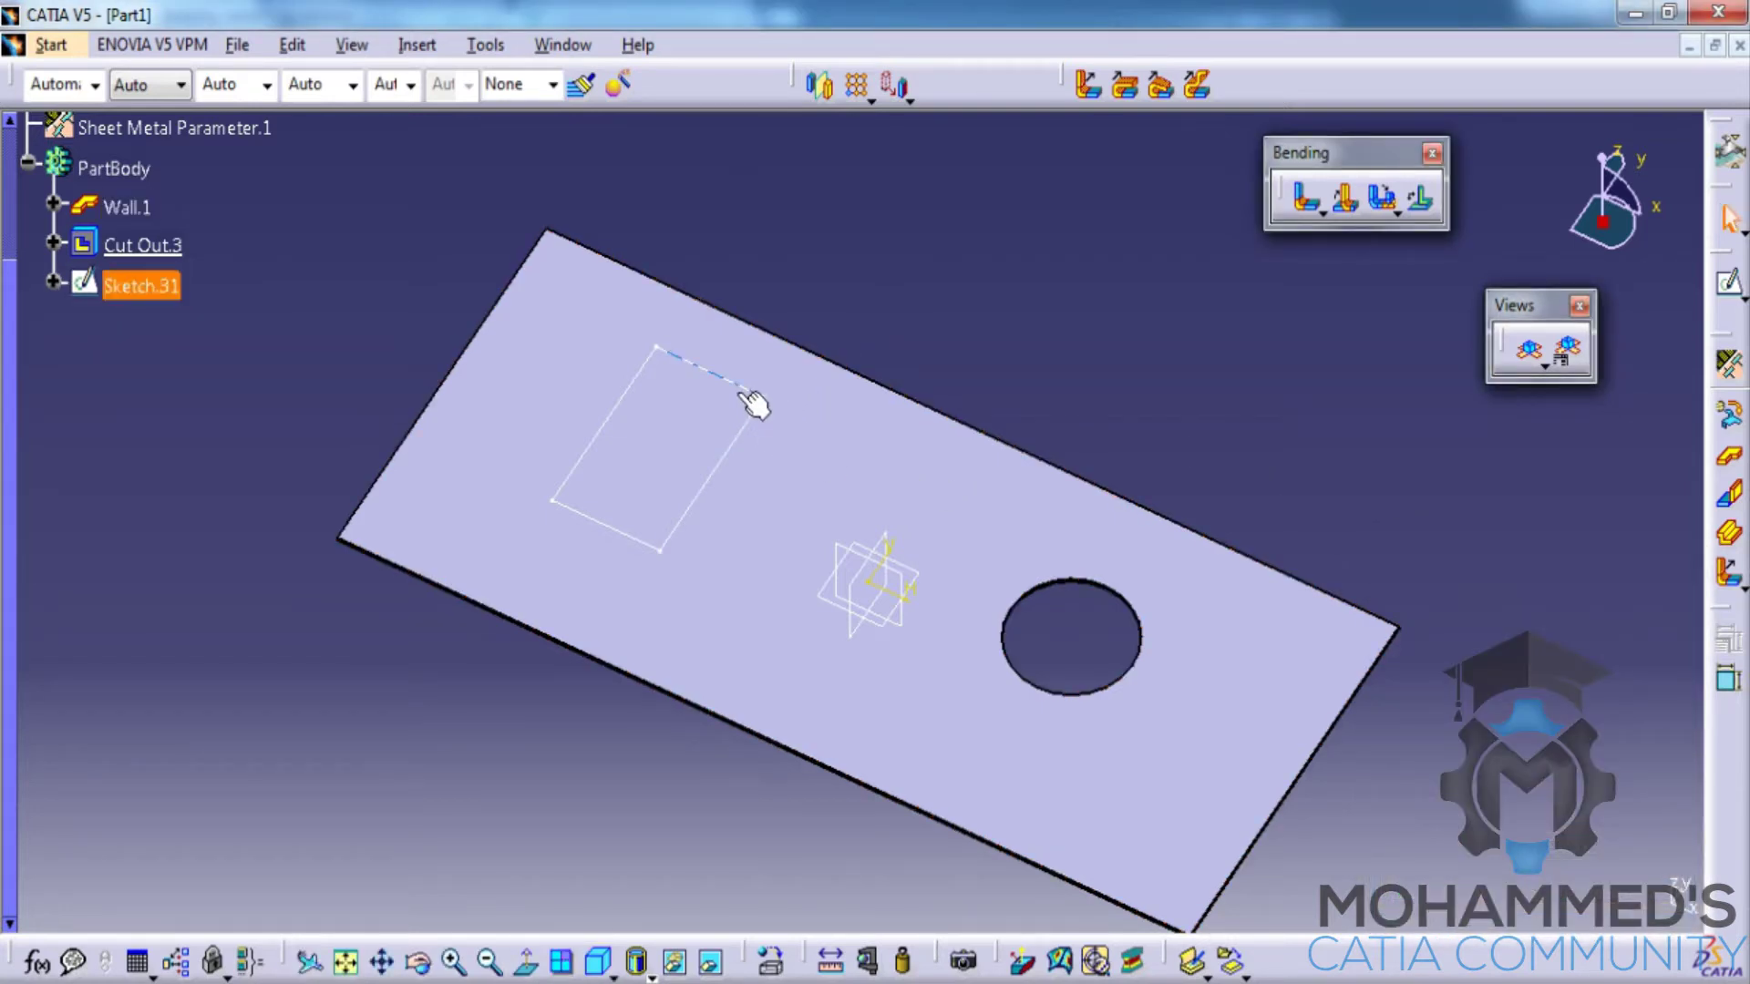
Step: Sketch a single point on the wall's upper face between the rectangle and the round opening, and finish the sketch
click(910, 484)
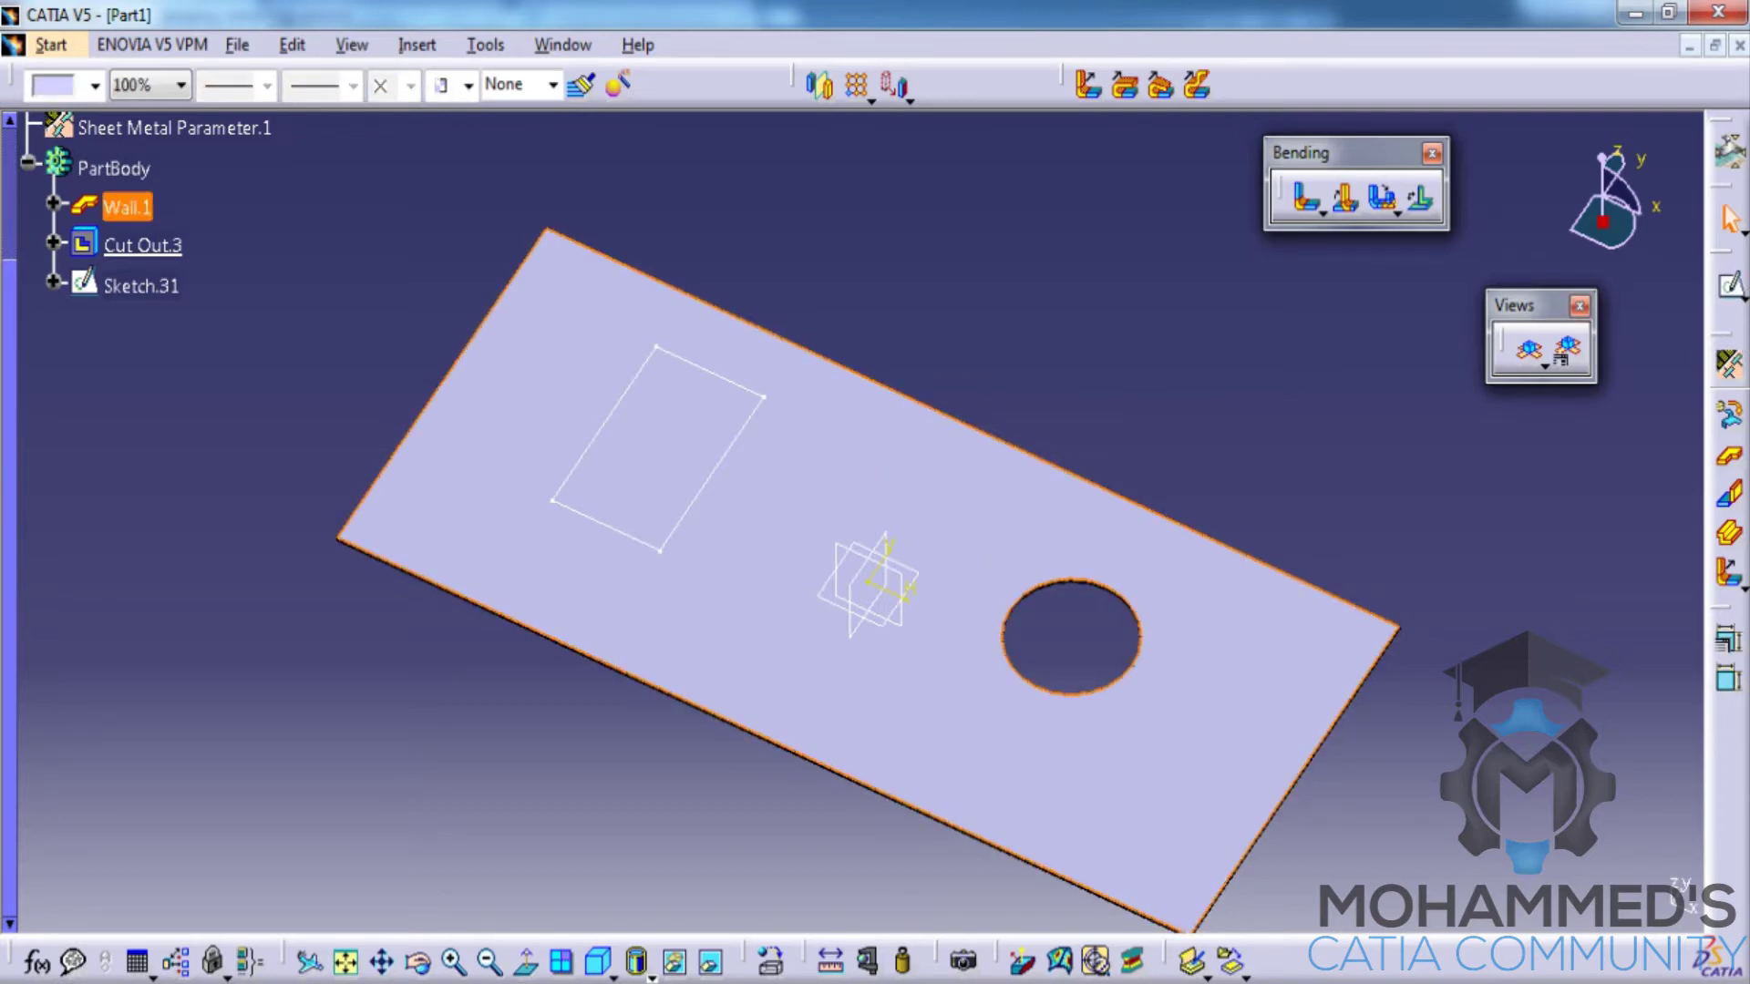
click(1728, 283)
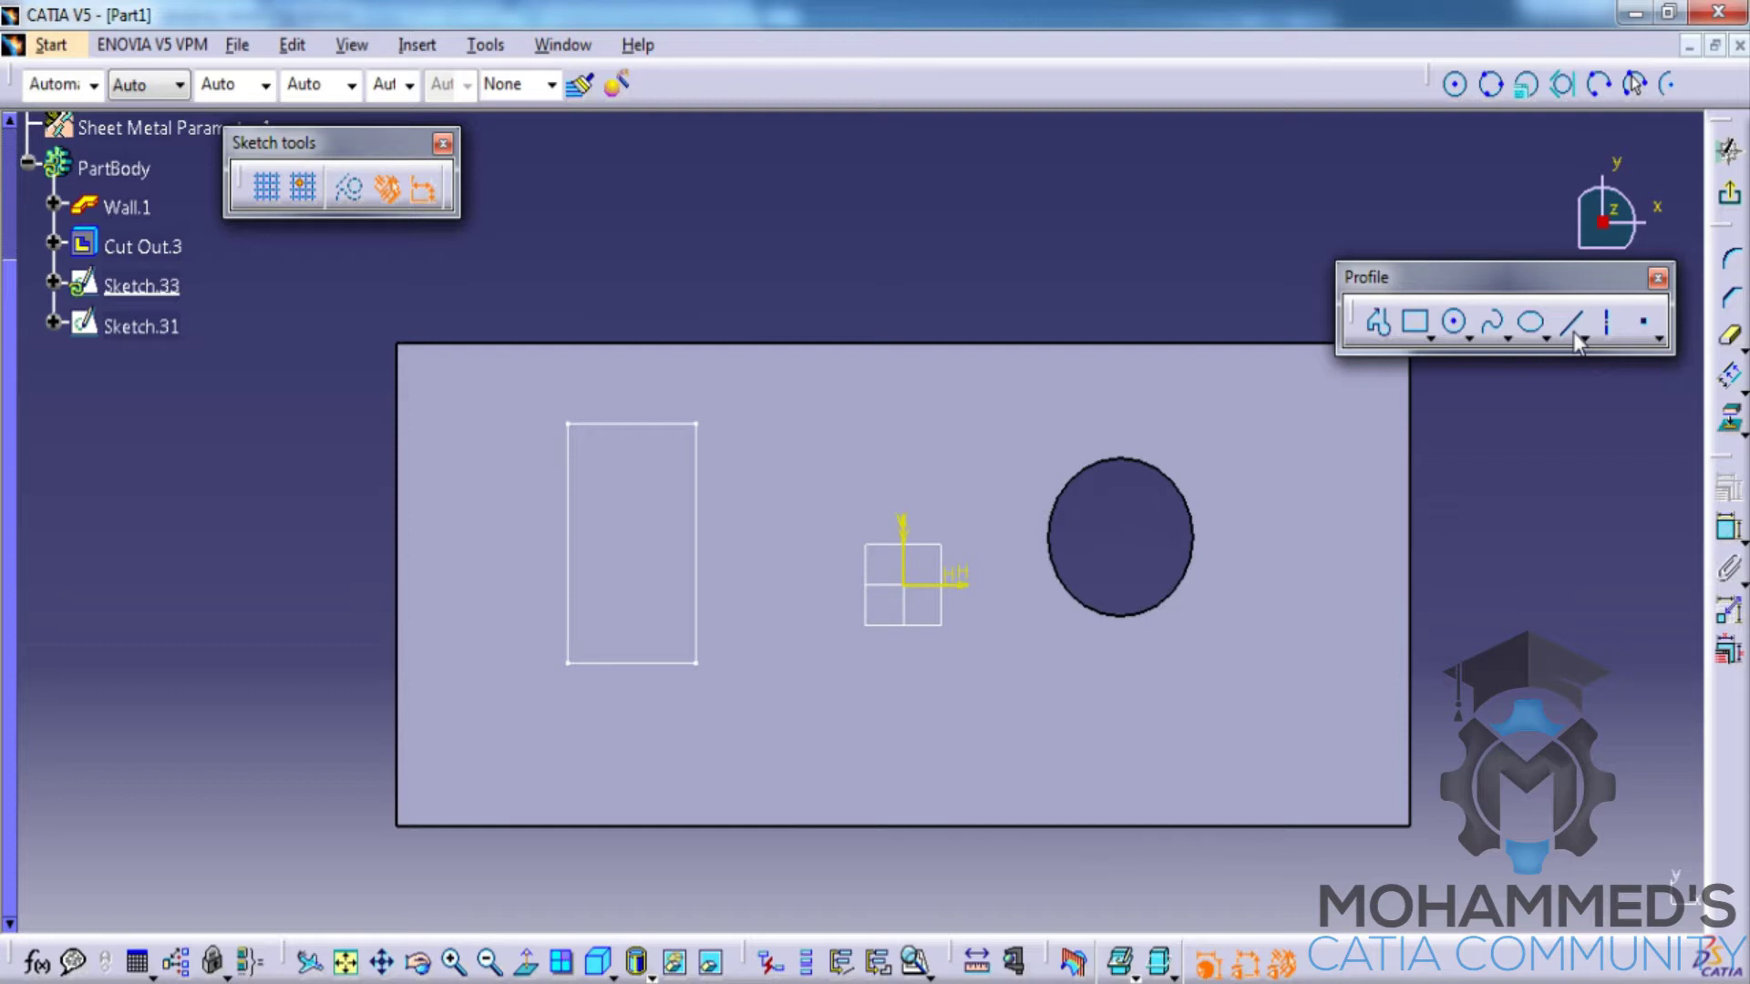
click(828, 445)
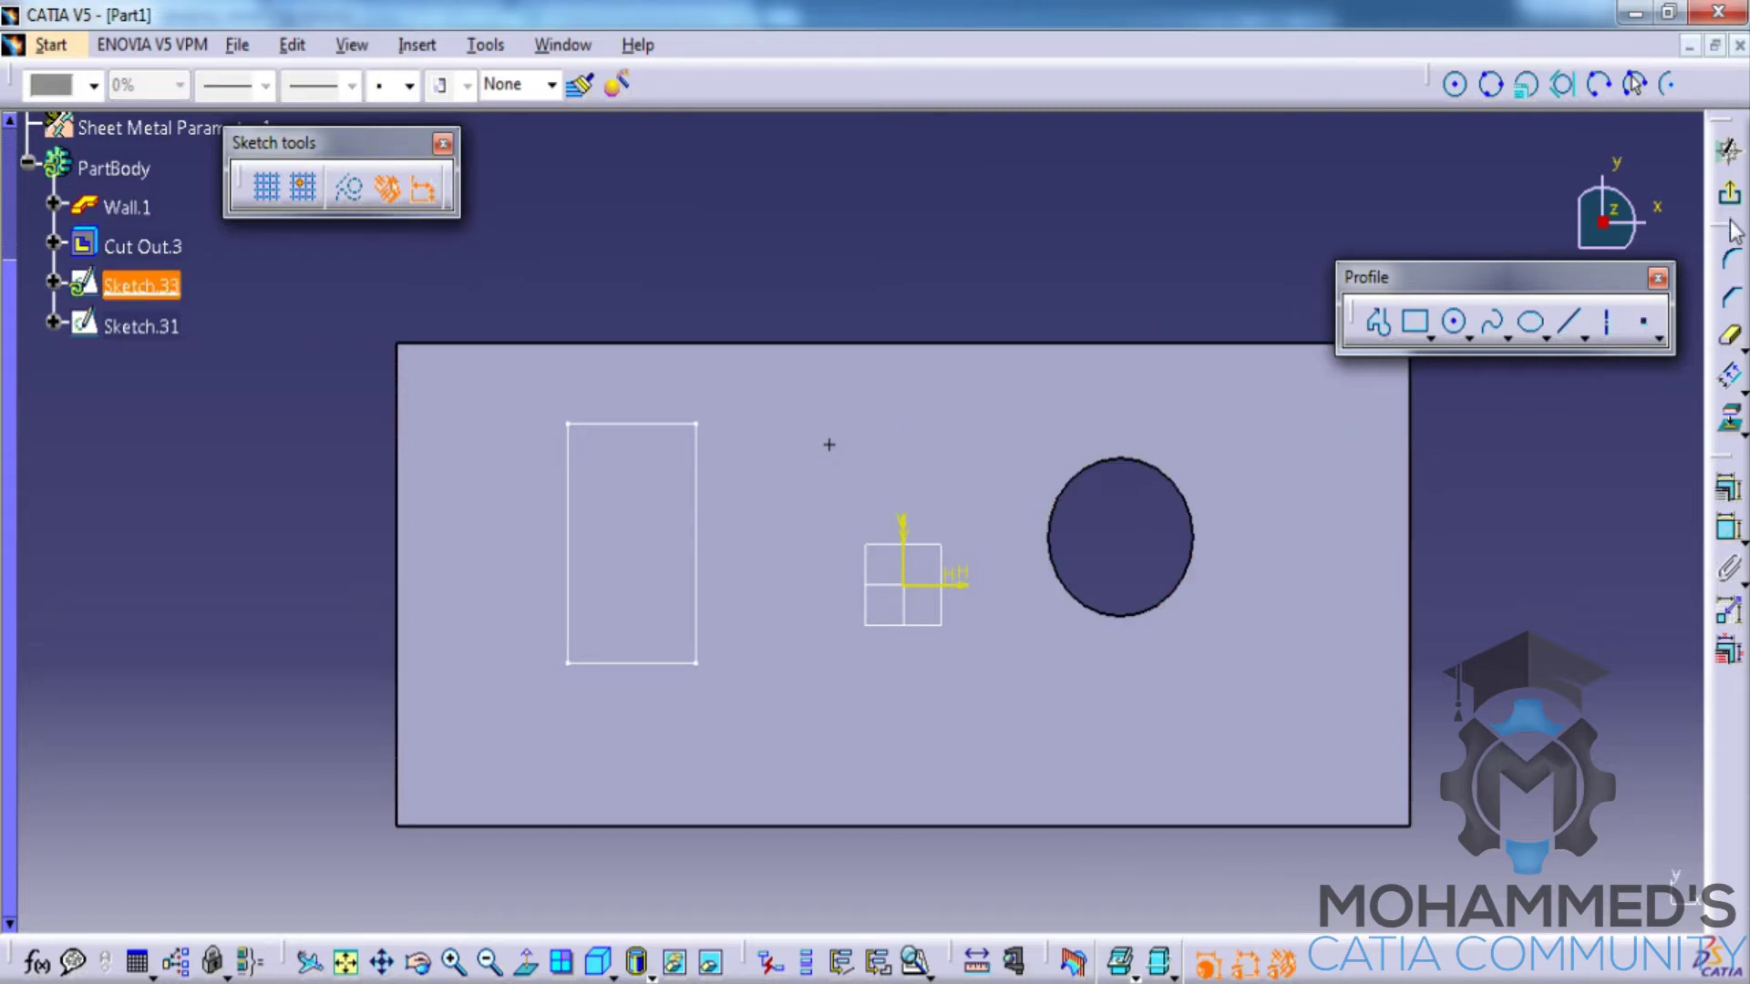
click(1729, 150)
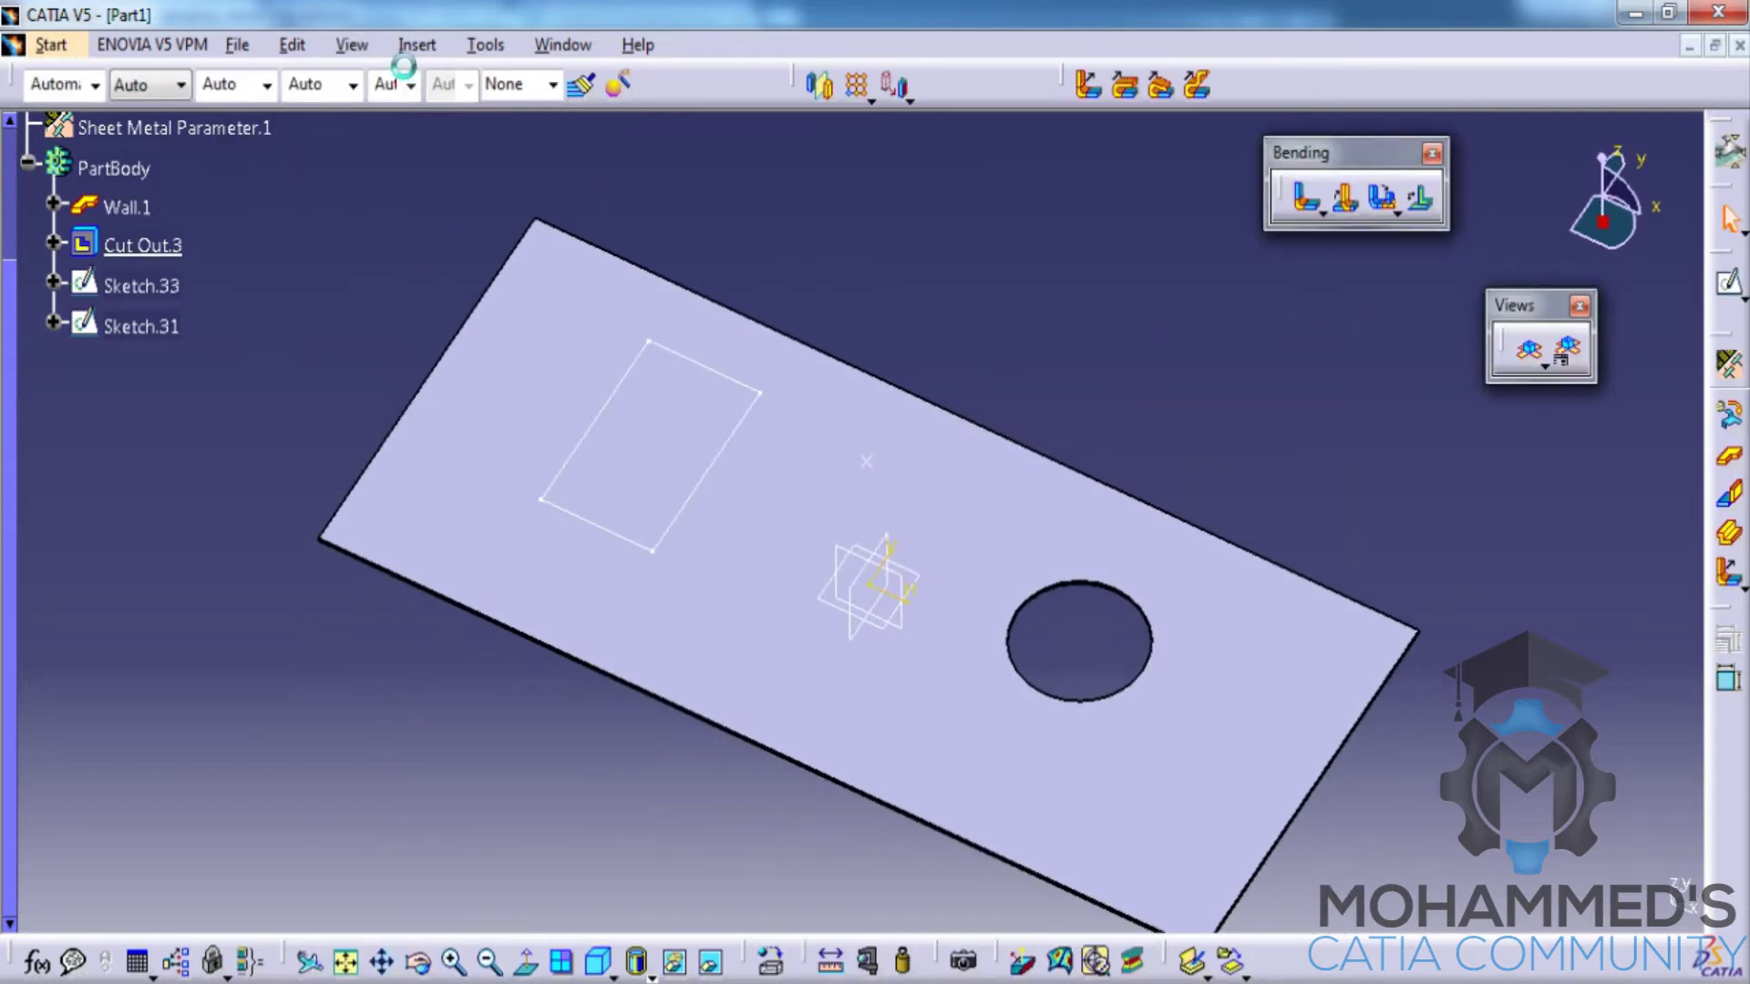
Step: Create a Circular Cutout of 15 mm diameter in the wall, centred on the sketched point
click(417, 44)
mouse_move(682, 591)
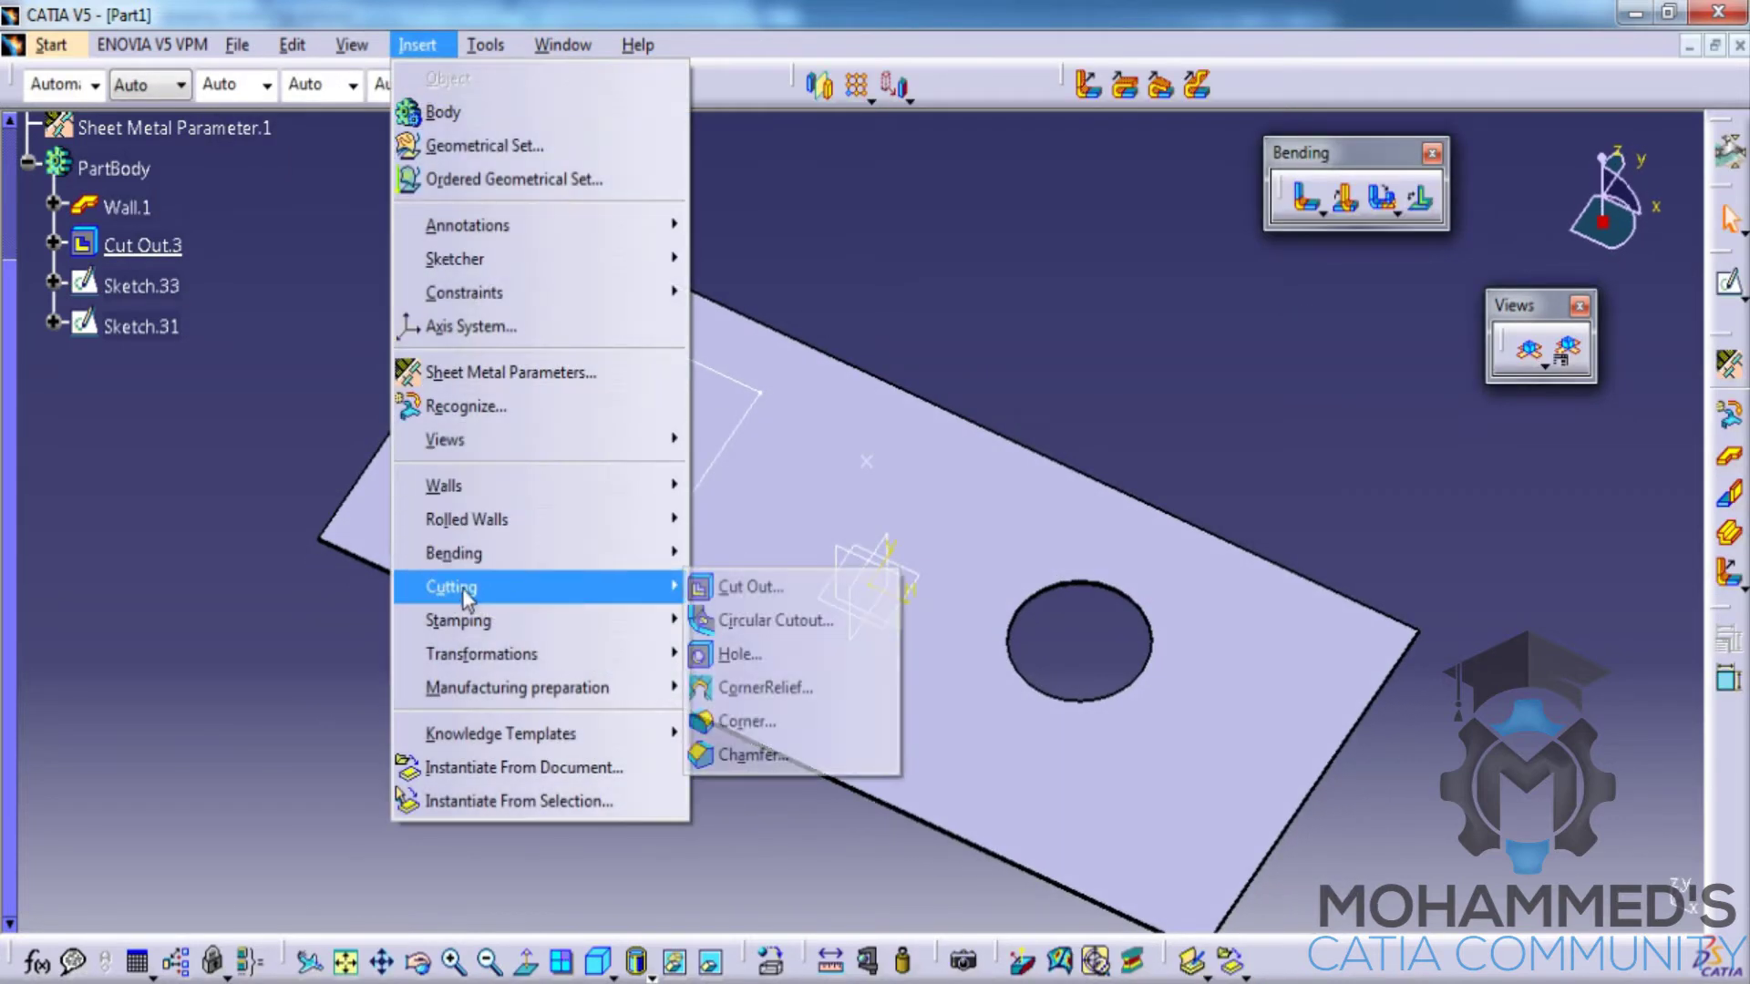
click(802, 622)
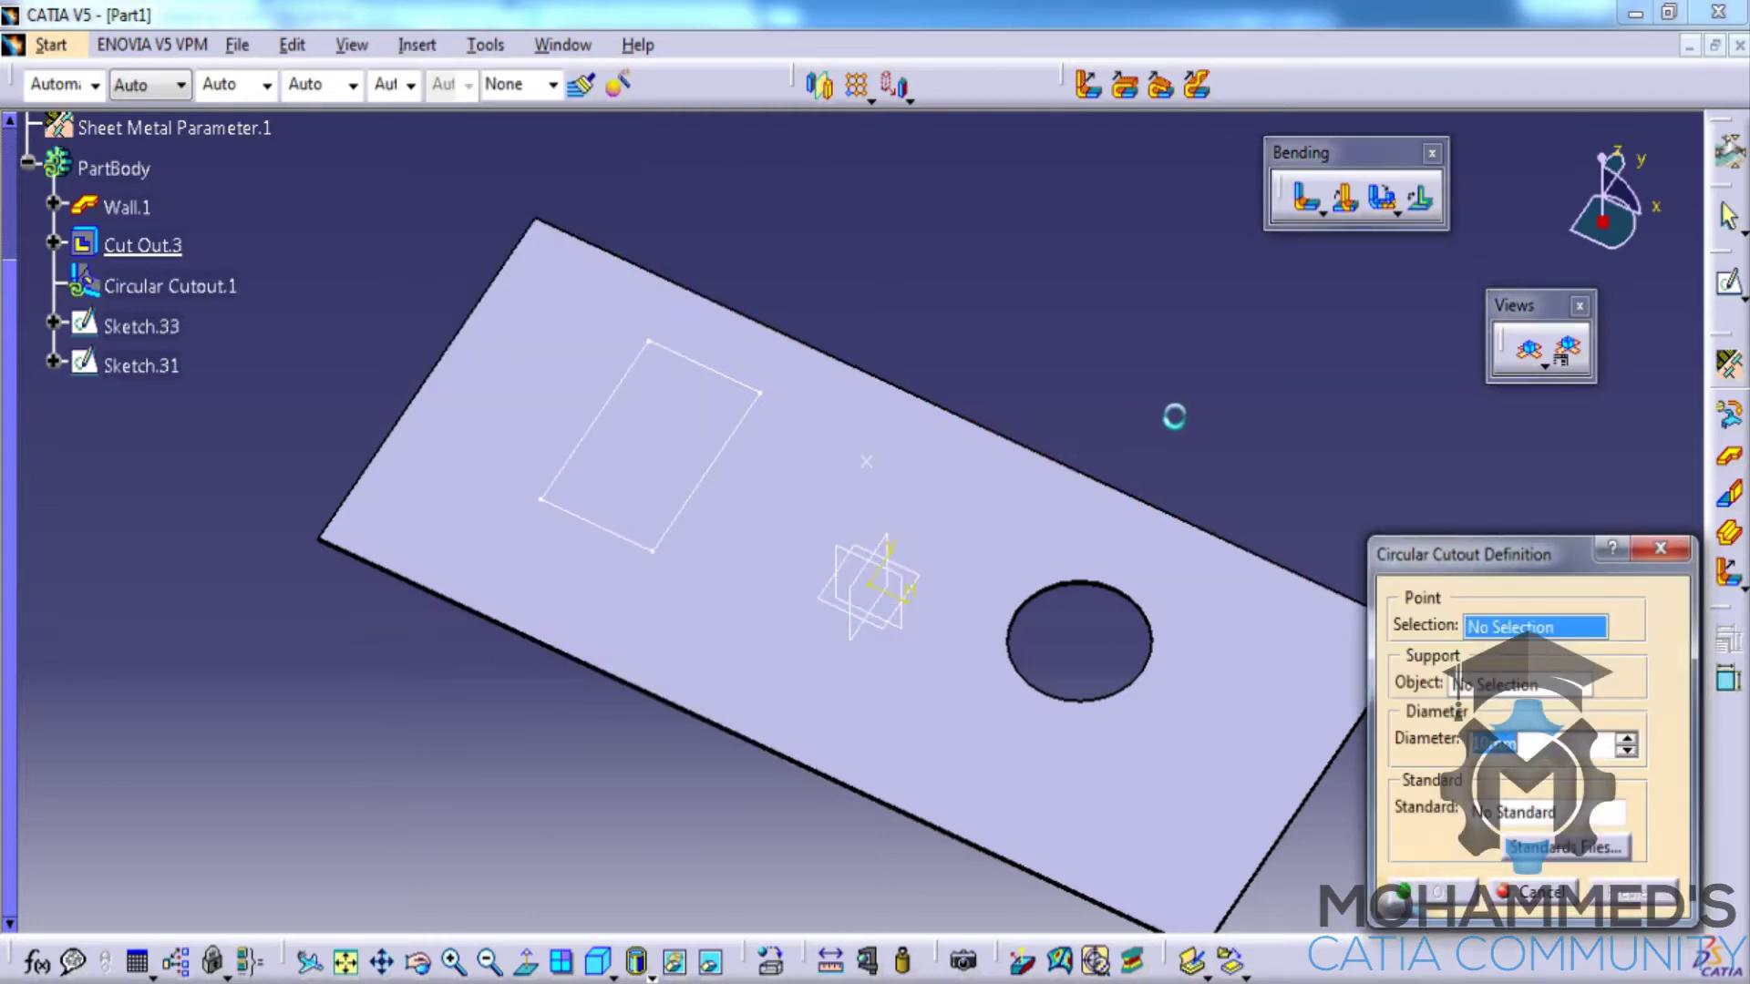
click(868, 463)
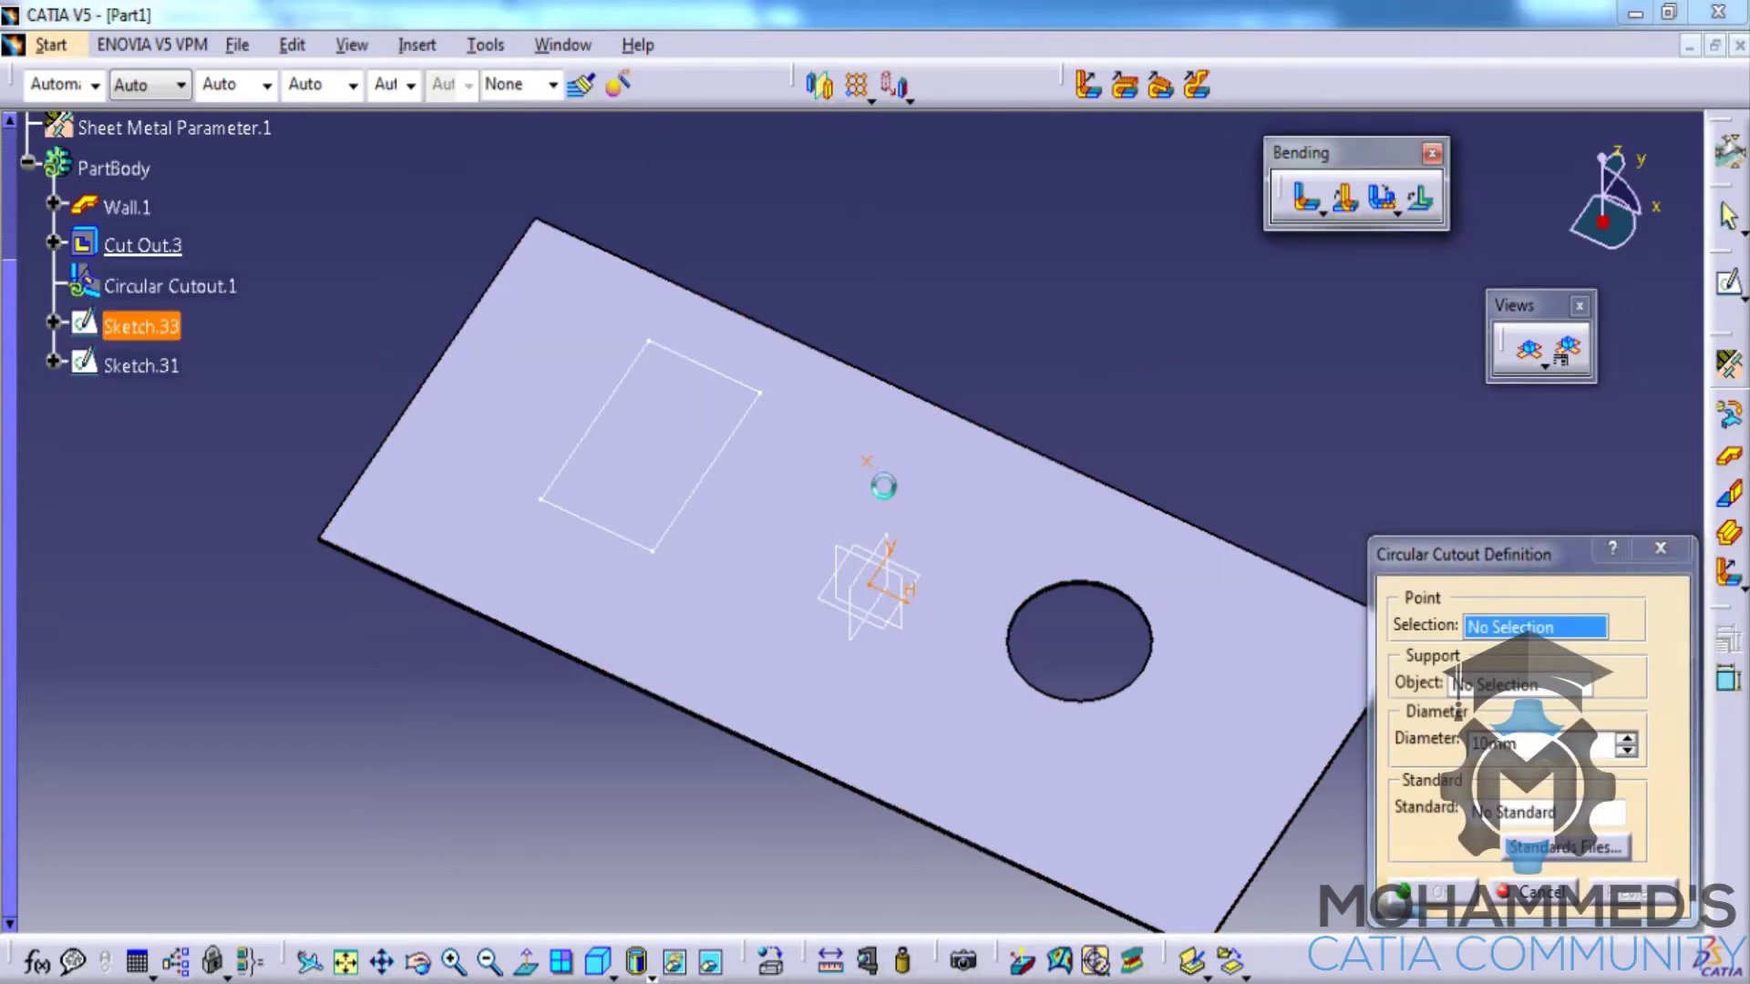
mouse_move(1080, 528)
middle_down()
mouse_move(1035, 535)
mouse_move(1036, 464)
mouse_move(999, 434)
mouse_move(1085, 355)
mouse_move(1003, 369)
mouse_move(1036, 304)
mouse_move(957, 432)
middle_up()
click(1563, 776)
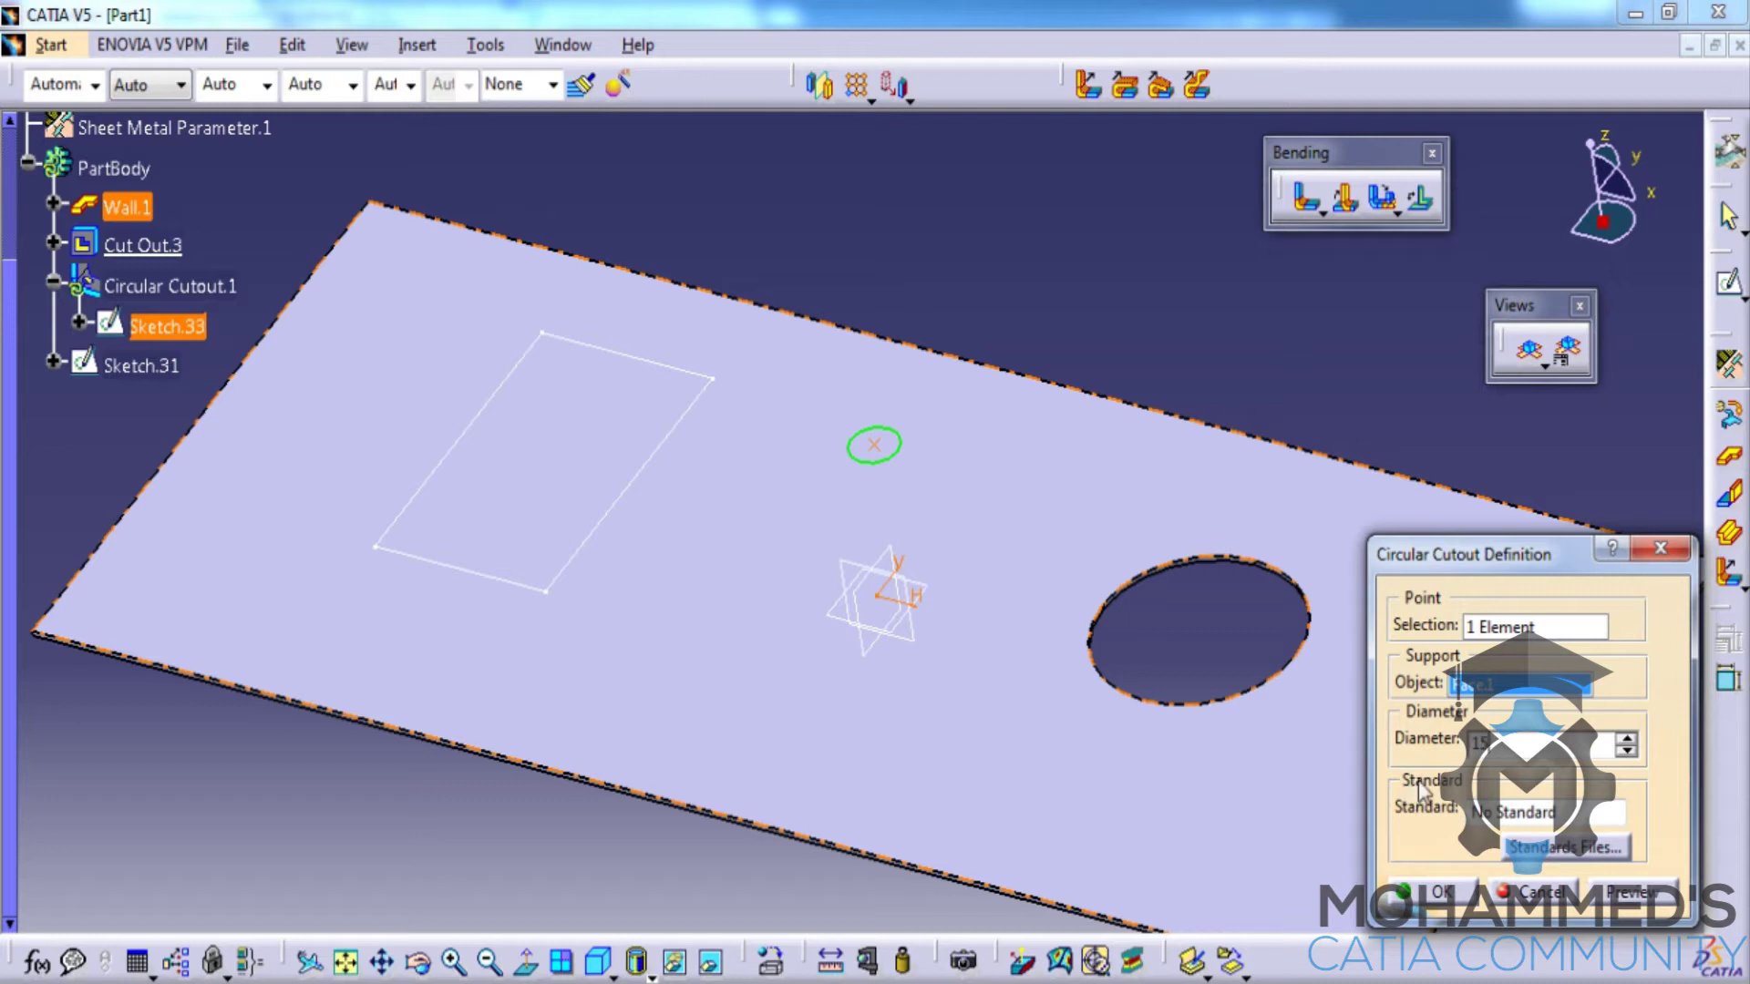
text(15)
click(1631, 891)
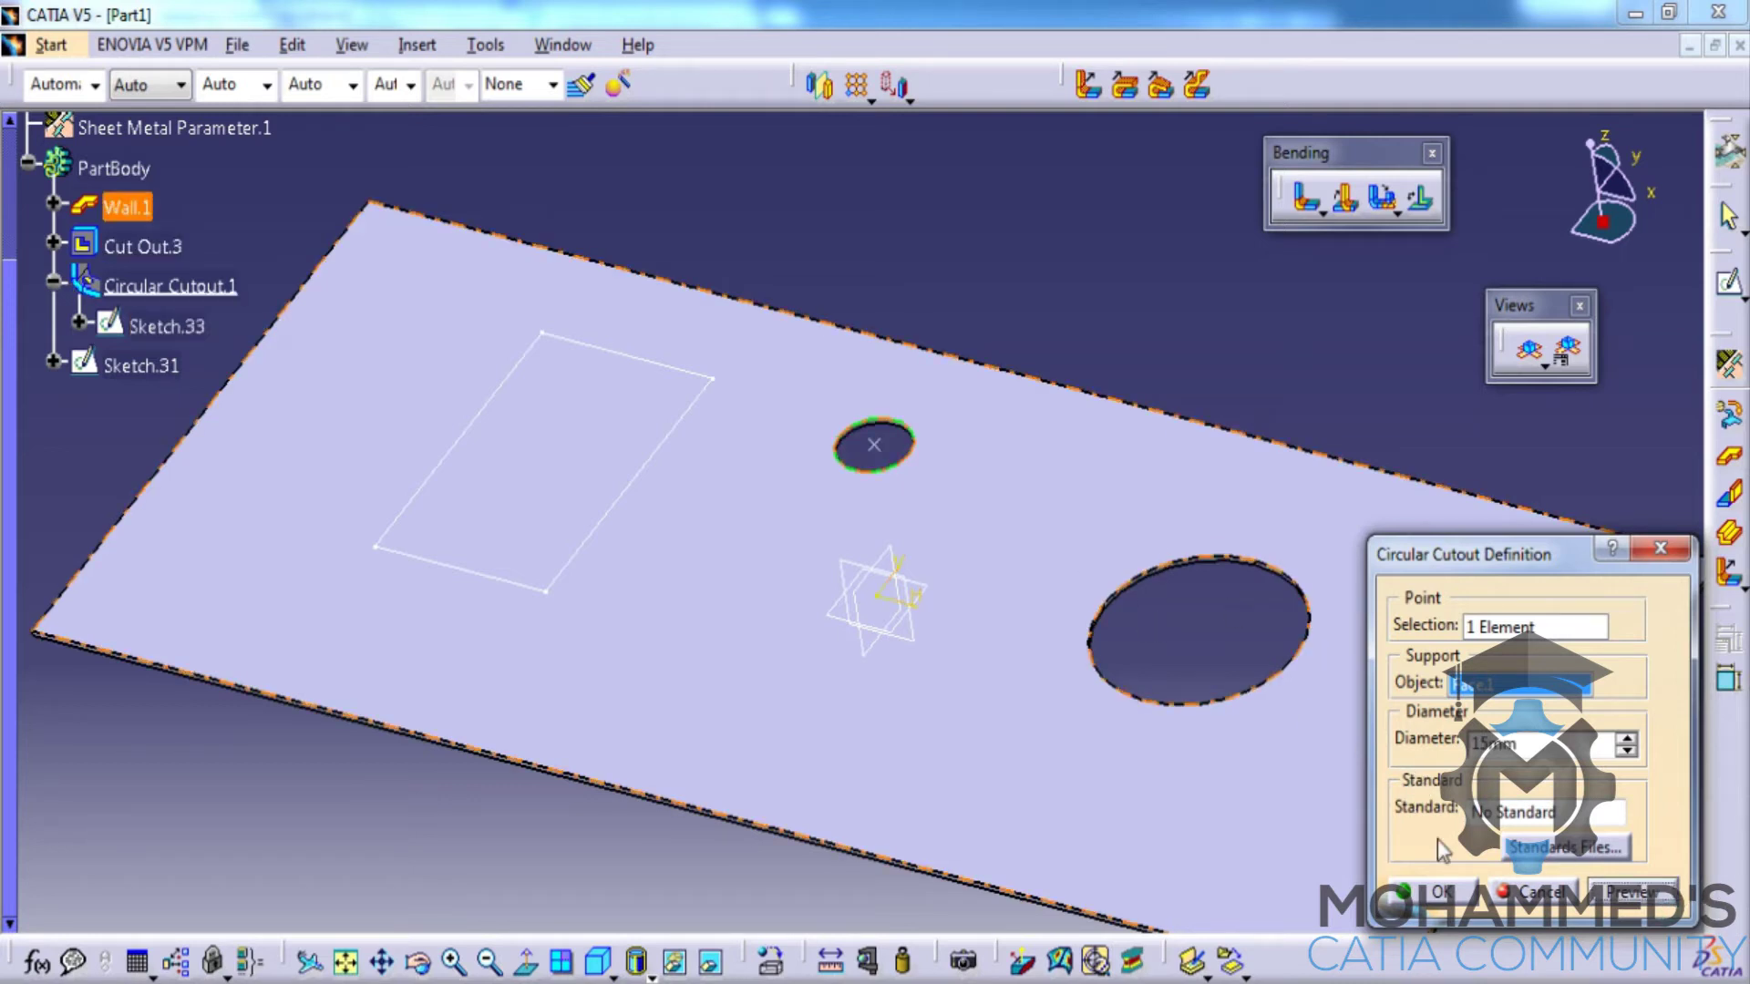
click(1455, 891)
middle_drag(957, 508, 996, 535)
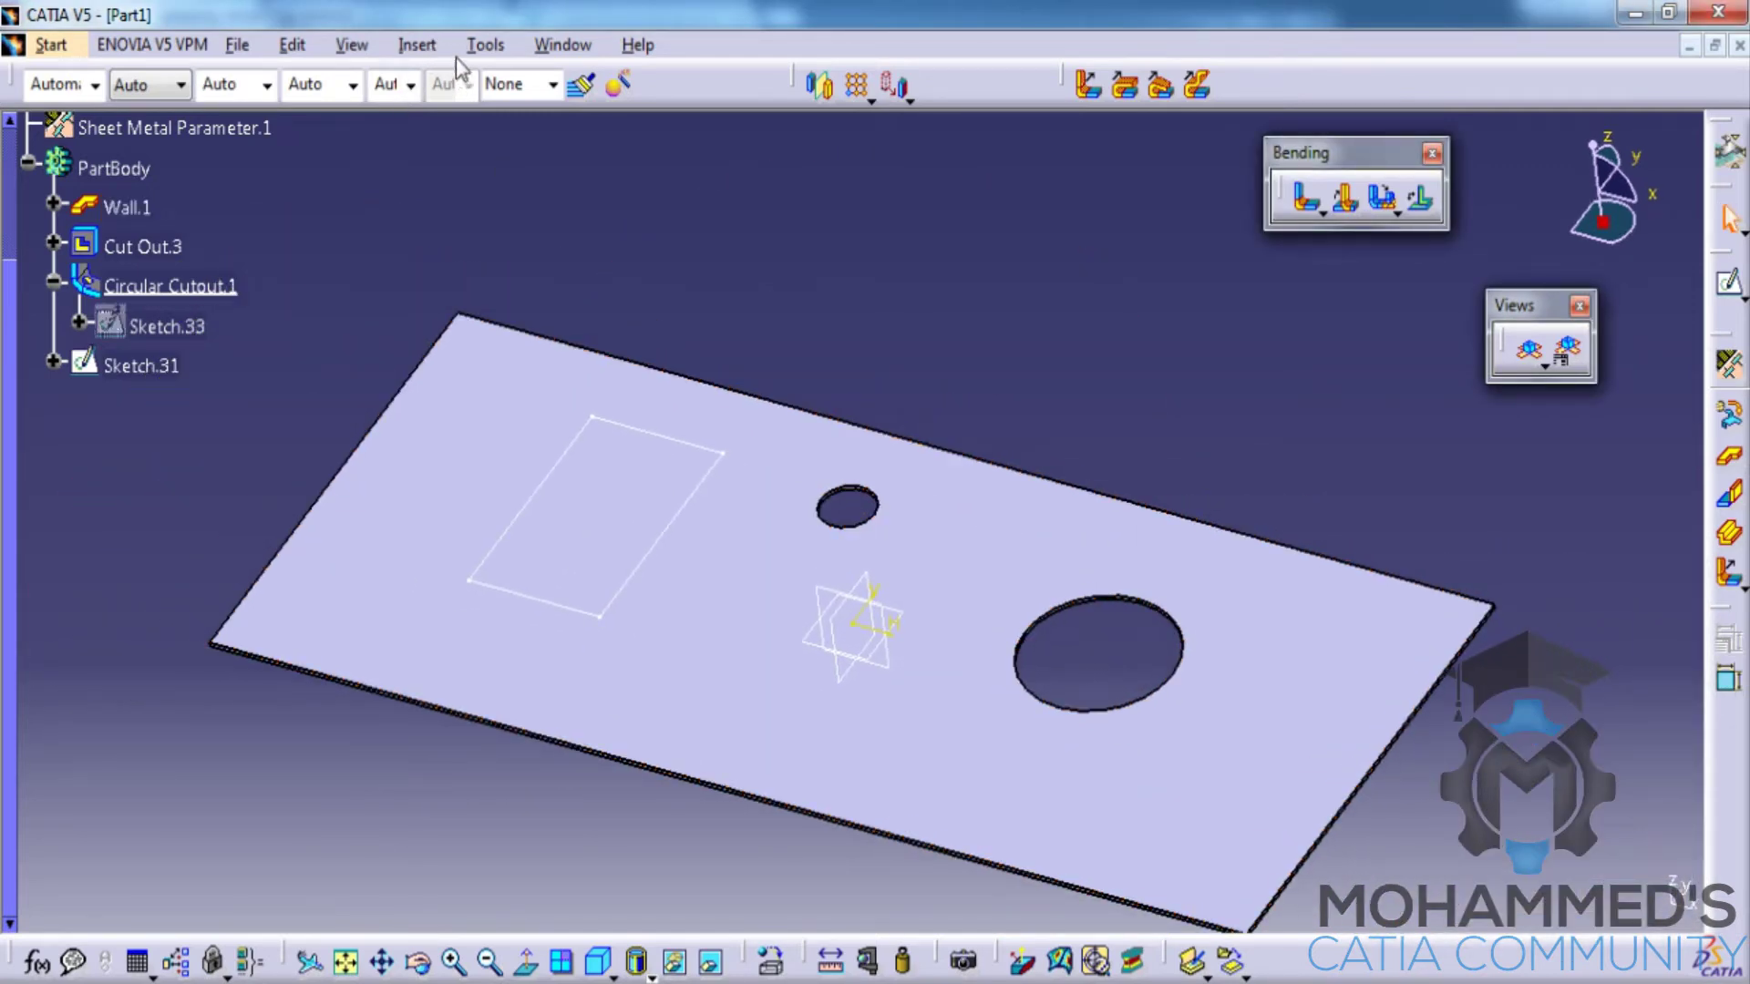
click(417, 46)
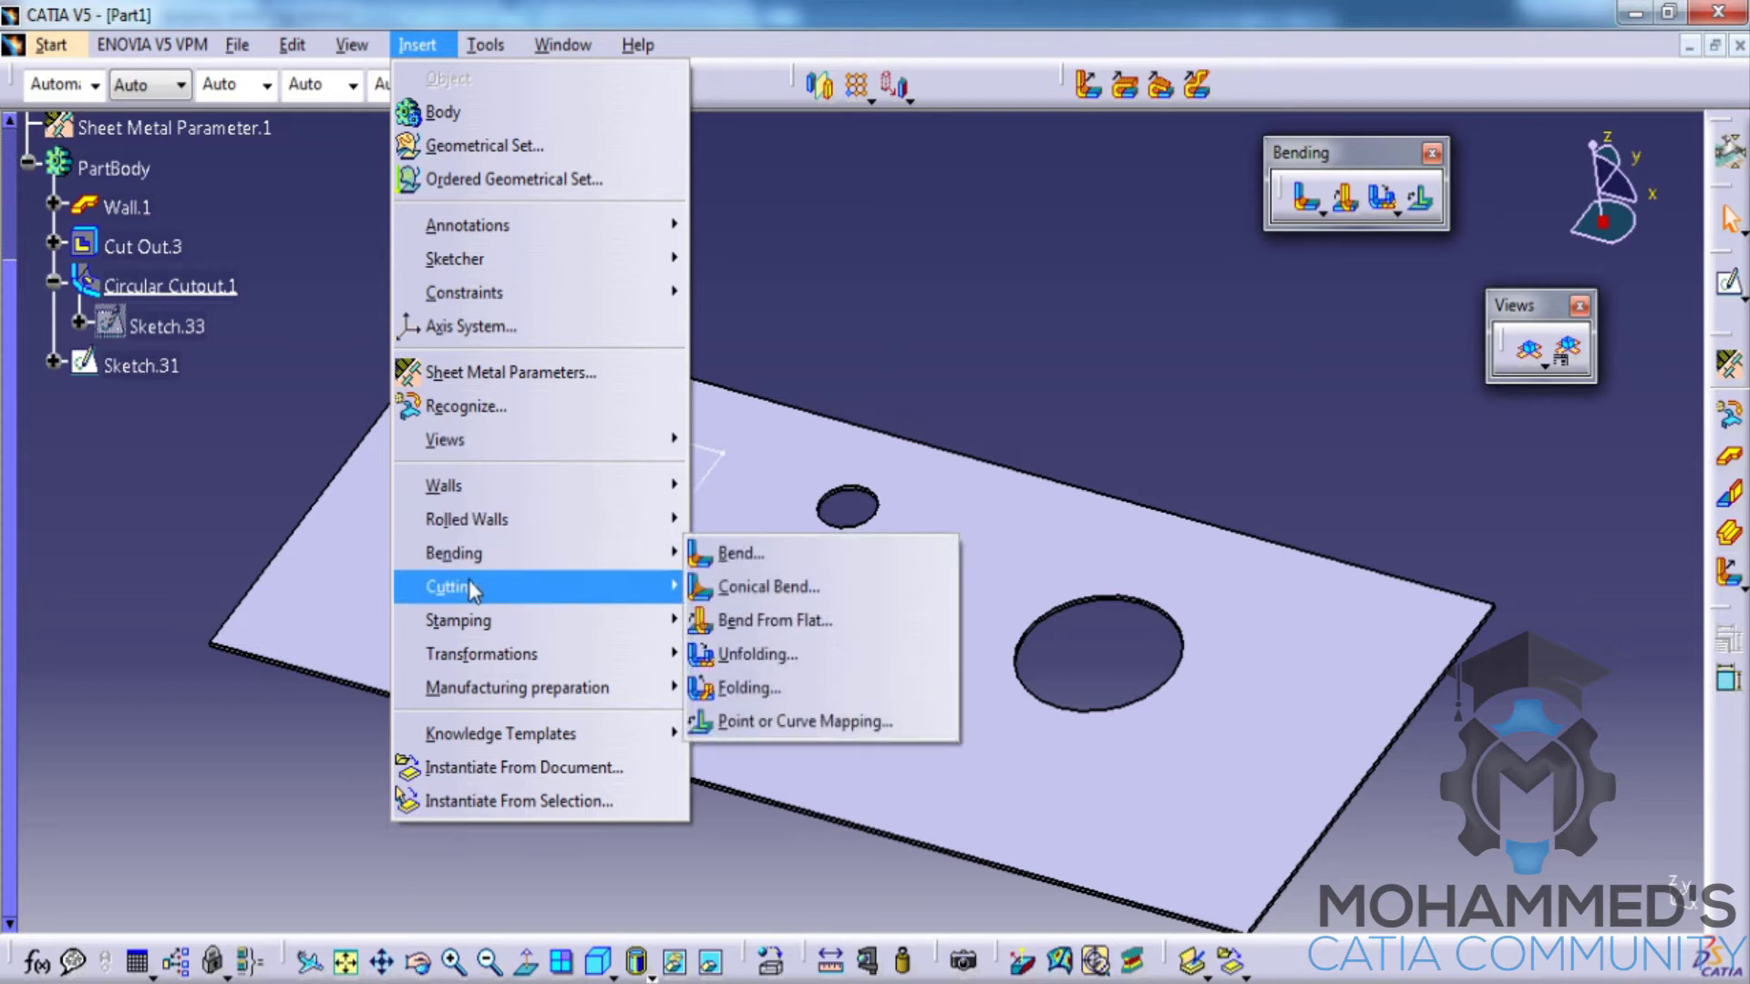
mouse_move(468, 583)
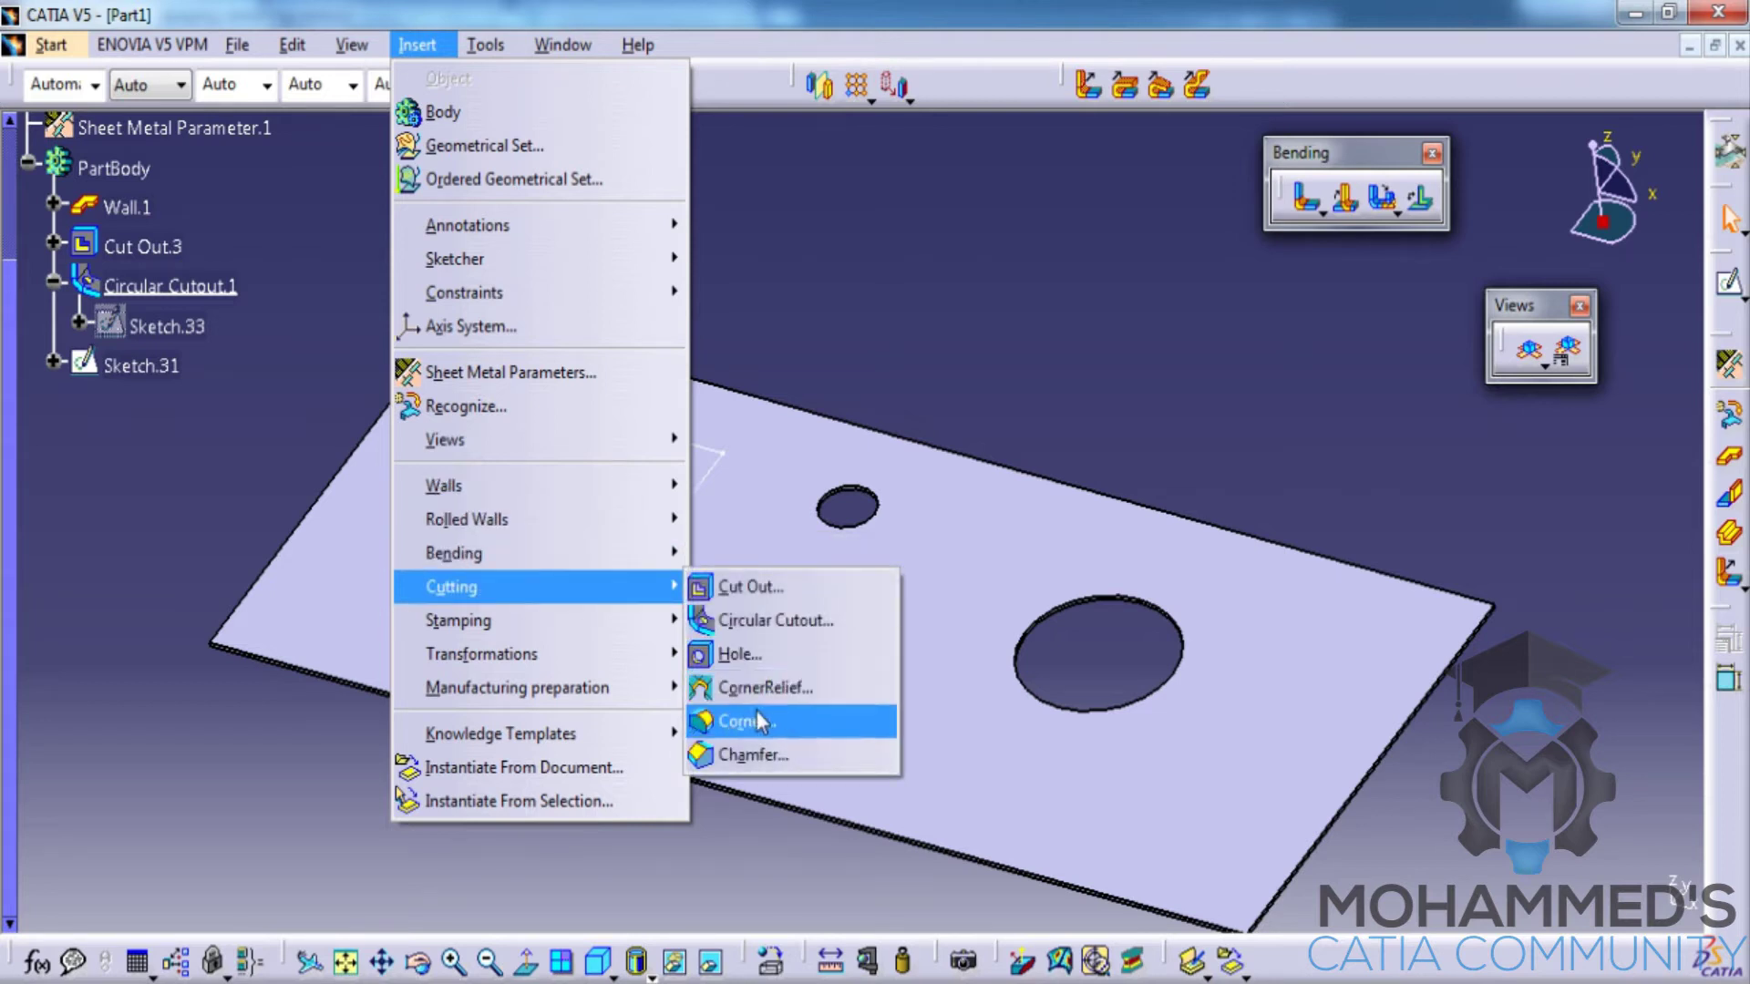
click(931, 399)
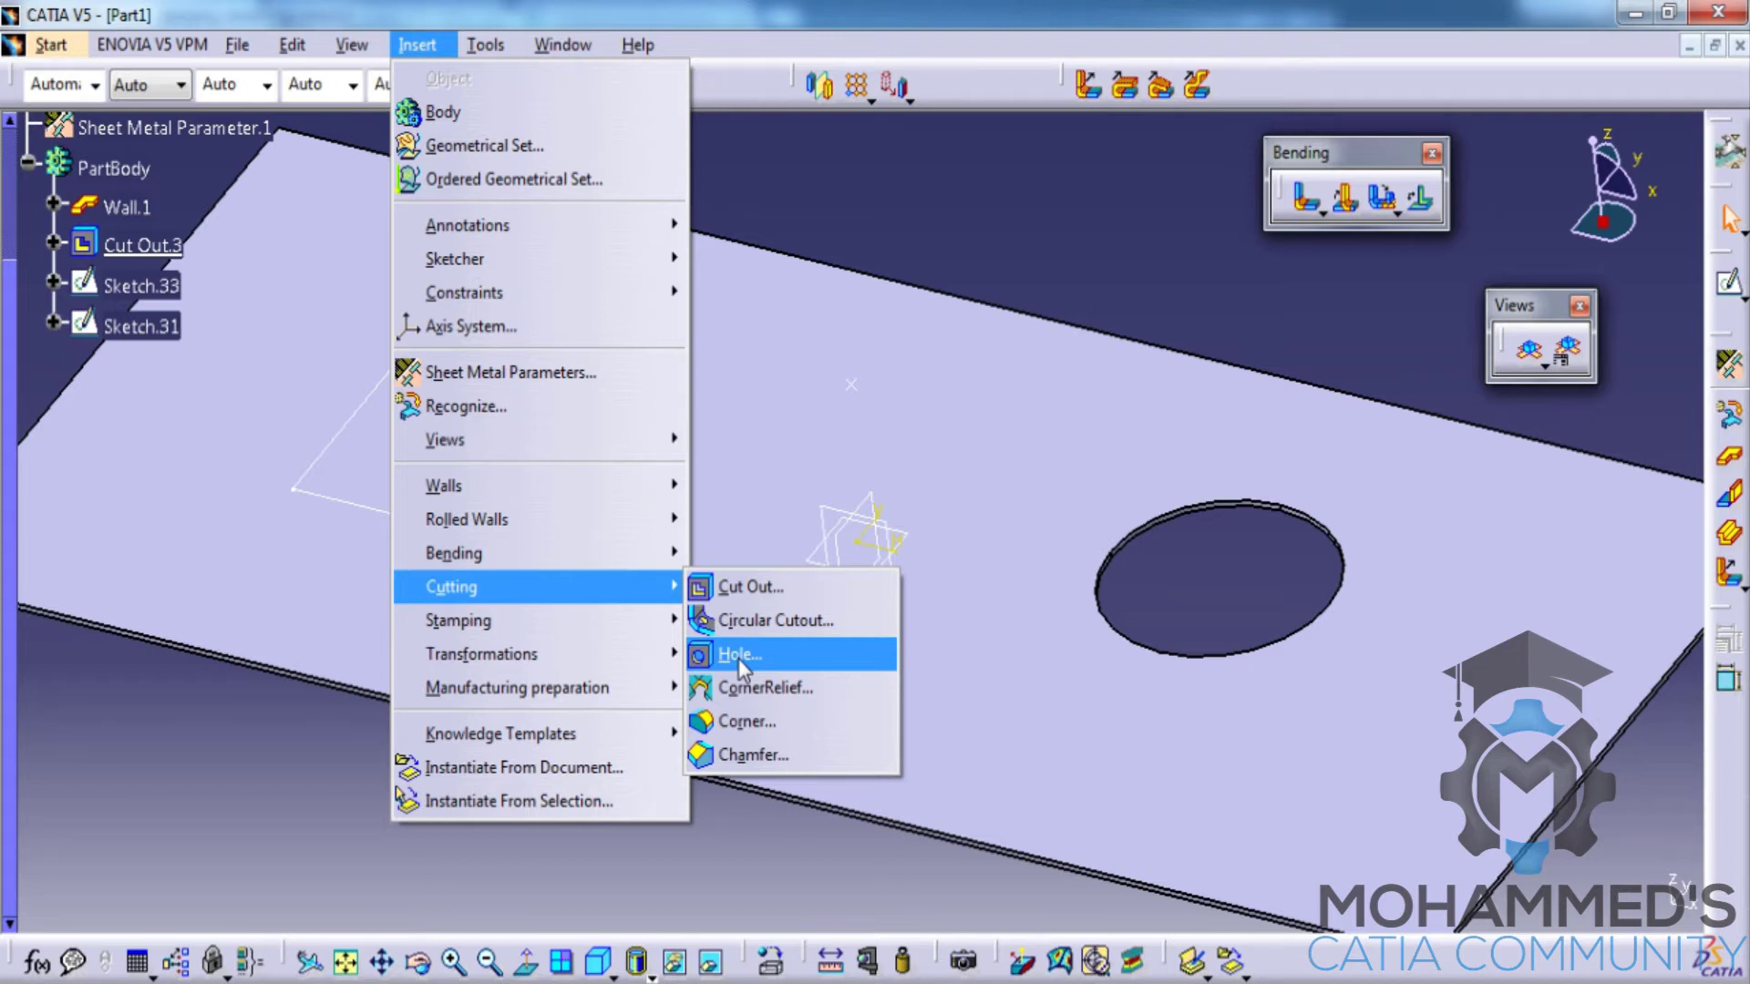
Step: Create a blind Hole of 16 mm diameter and 10 mm depth on the wall's upper face, located at the sketched point
click(738, 656)
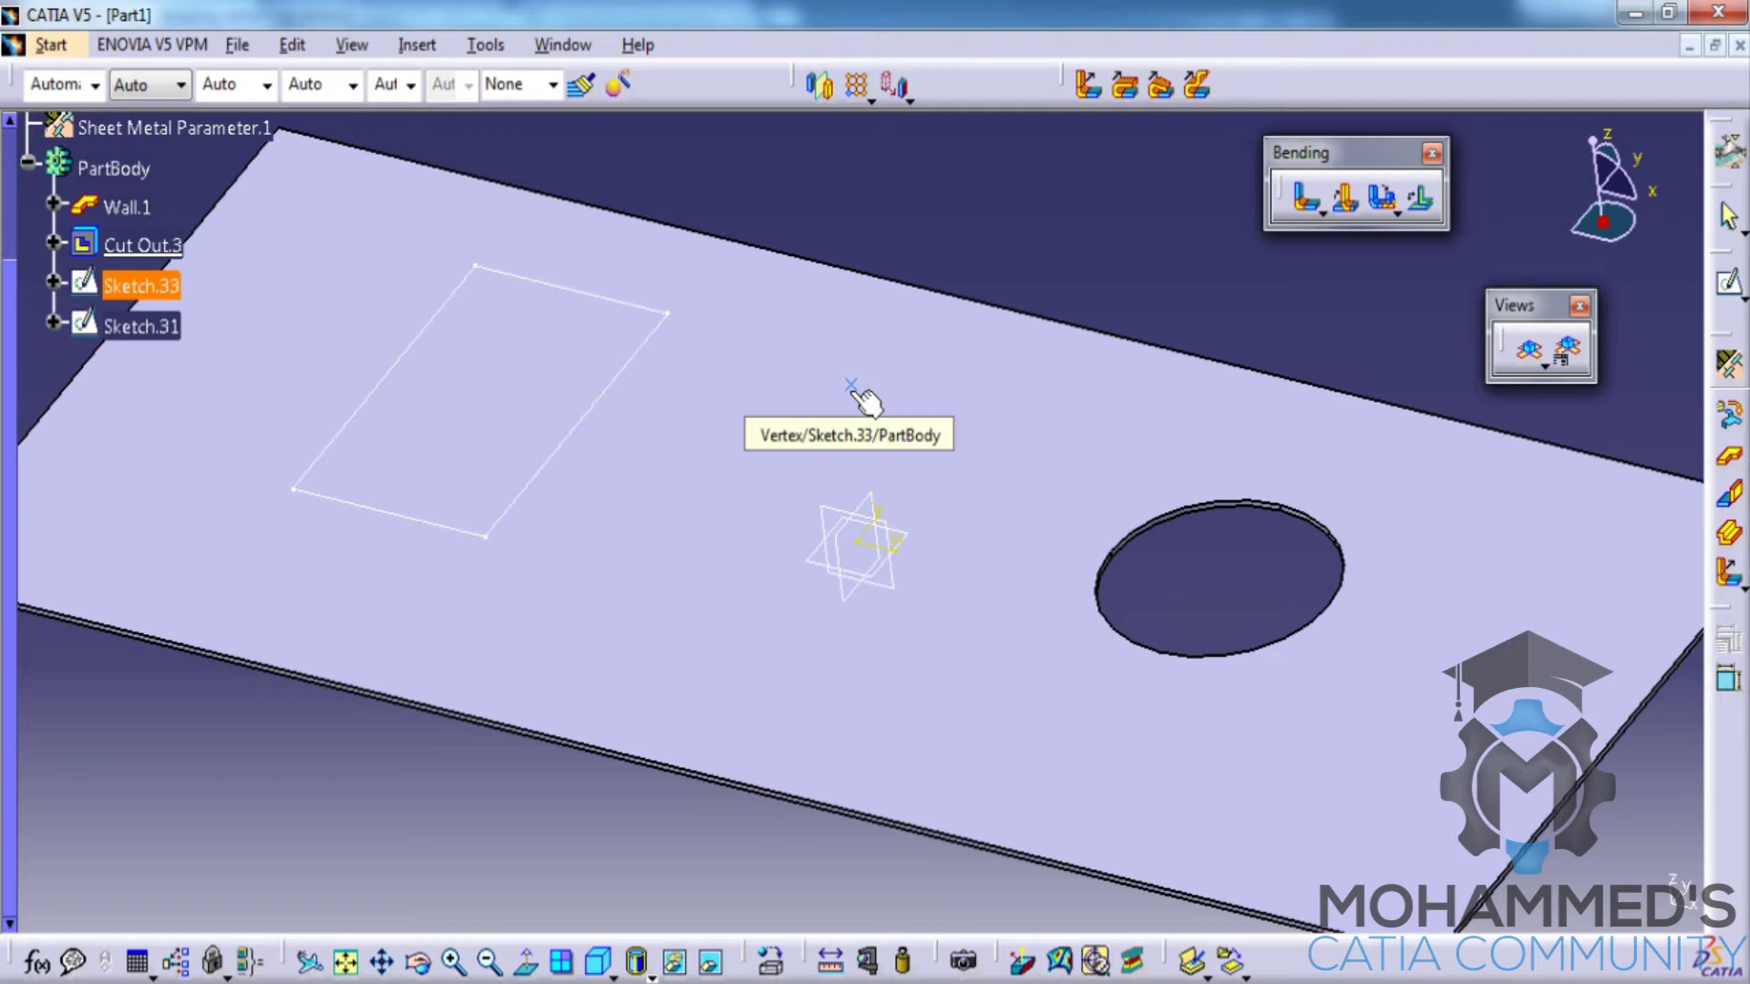
click(852, 387)
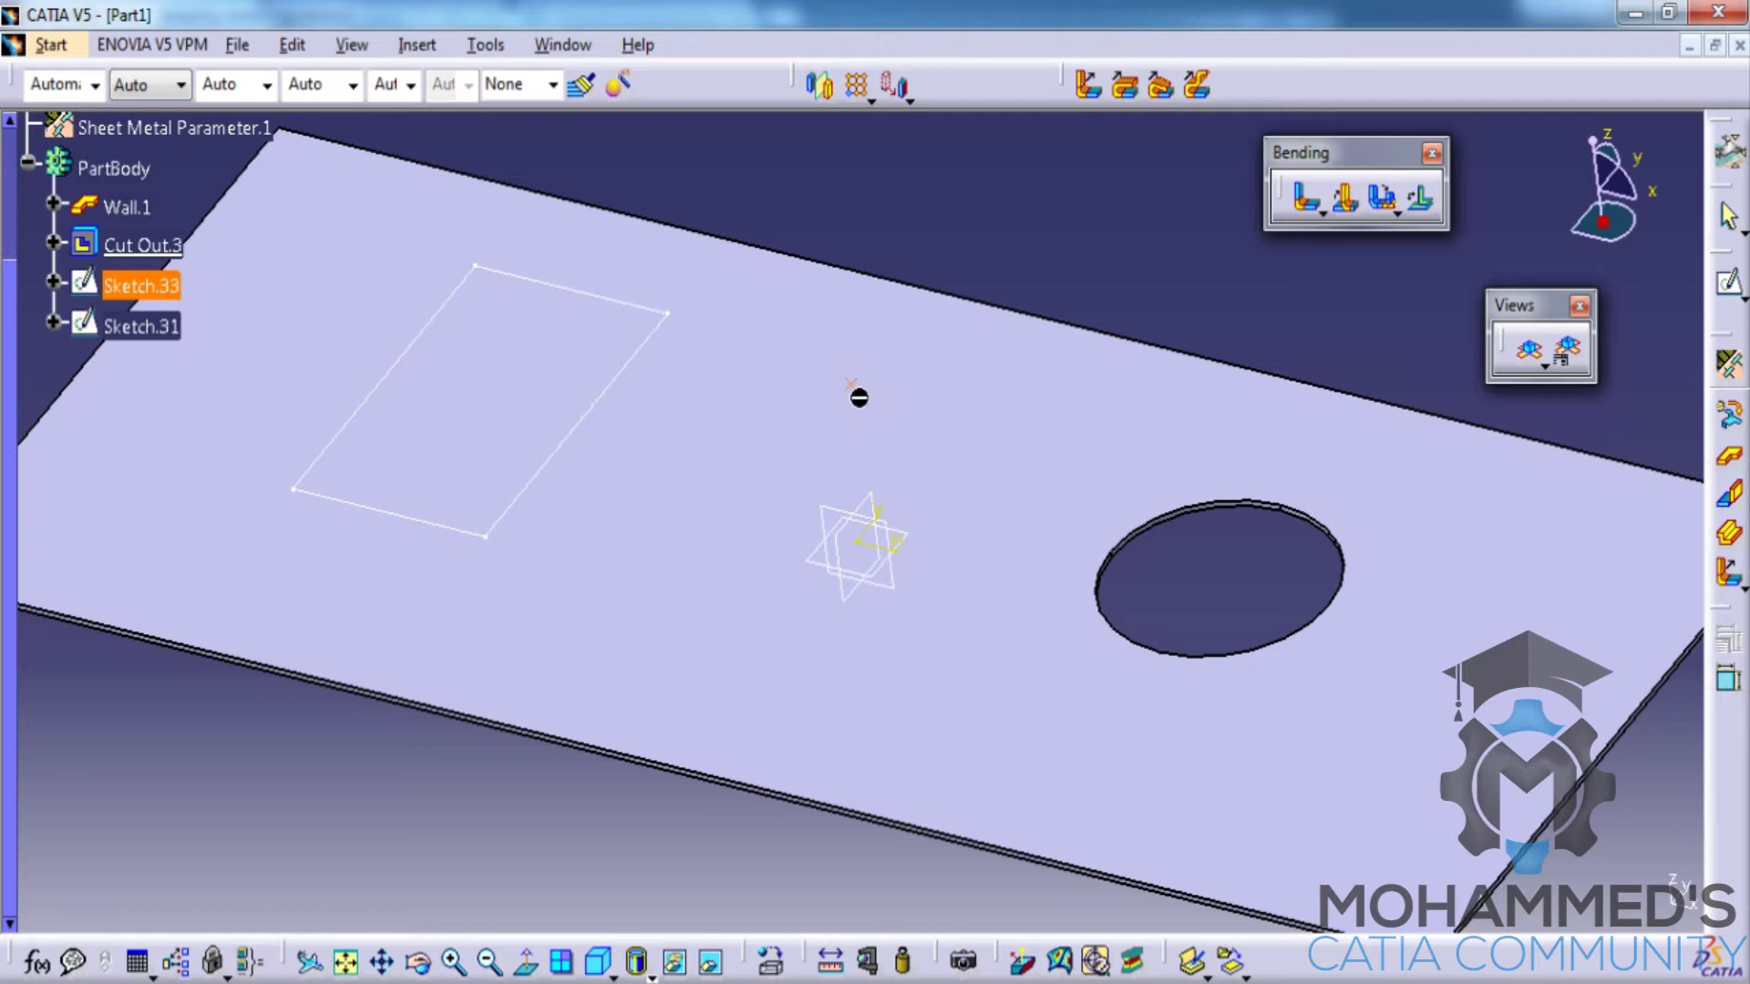
click(952, 364)
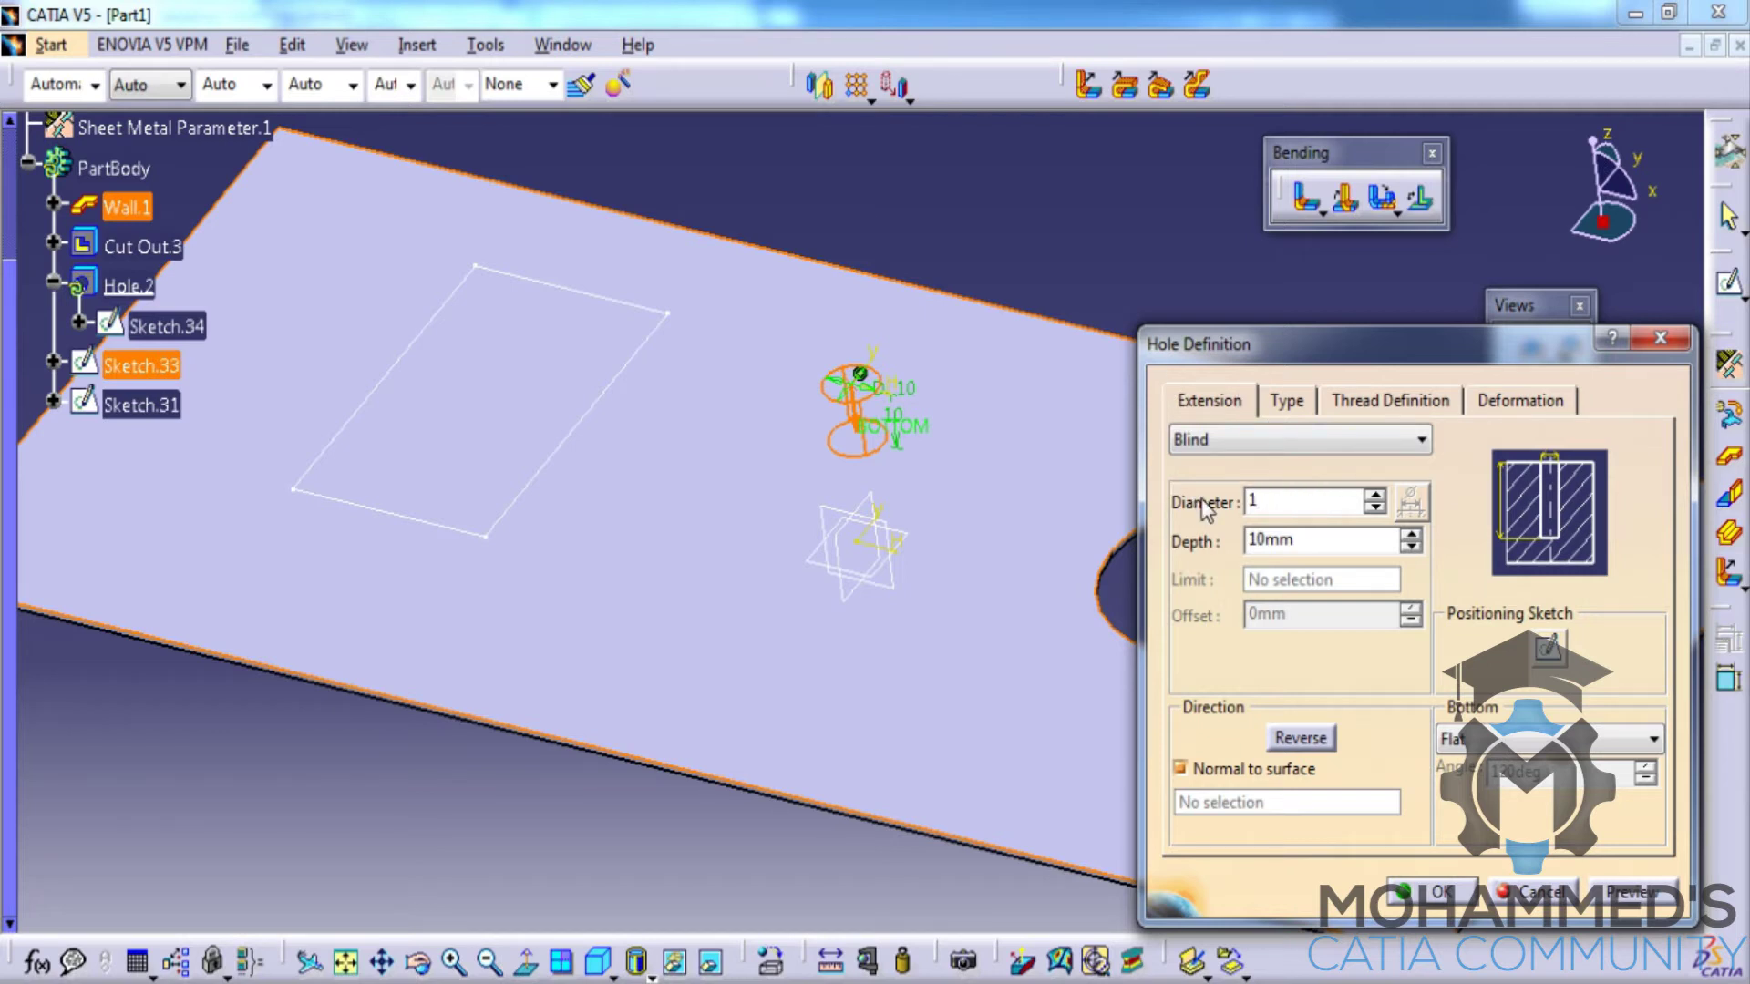
click(1632, 891)
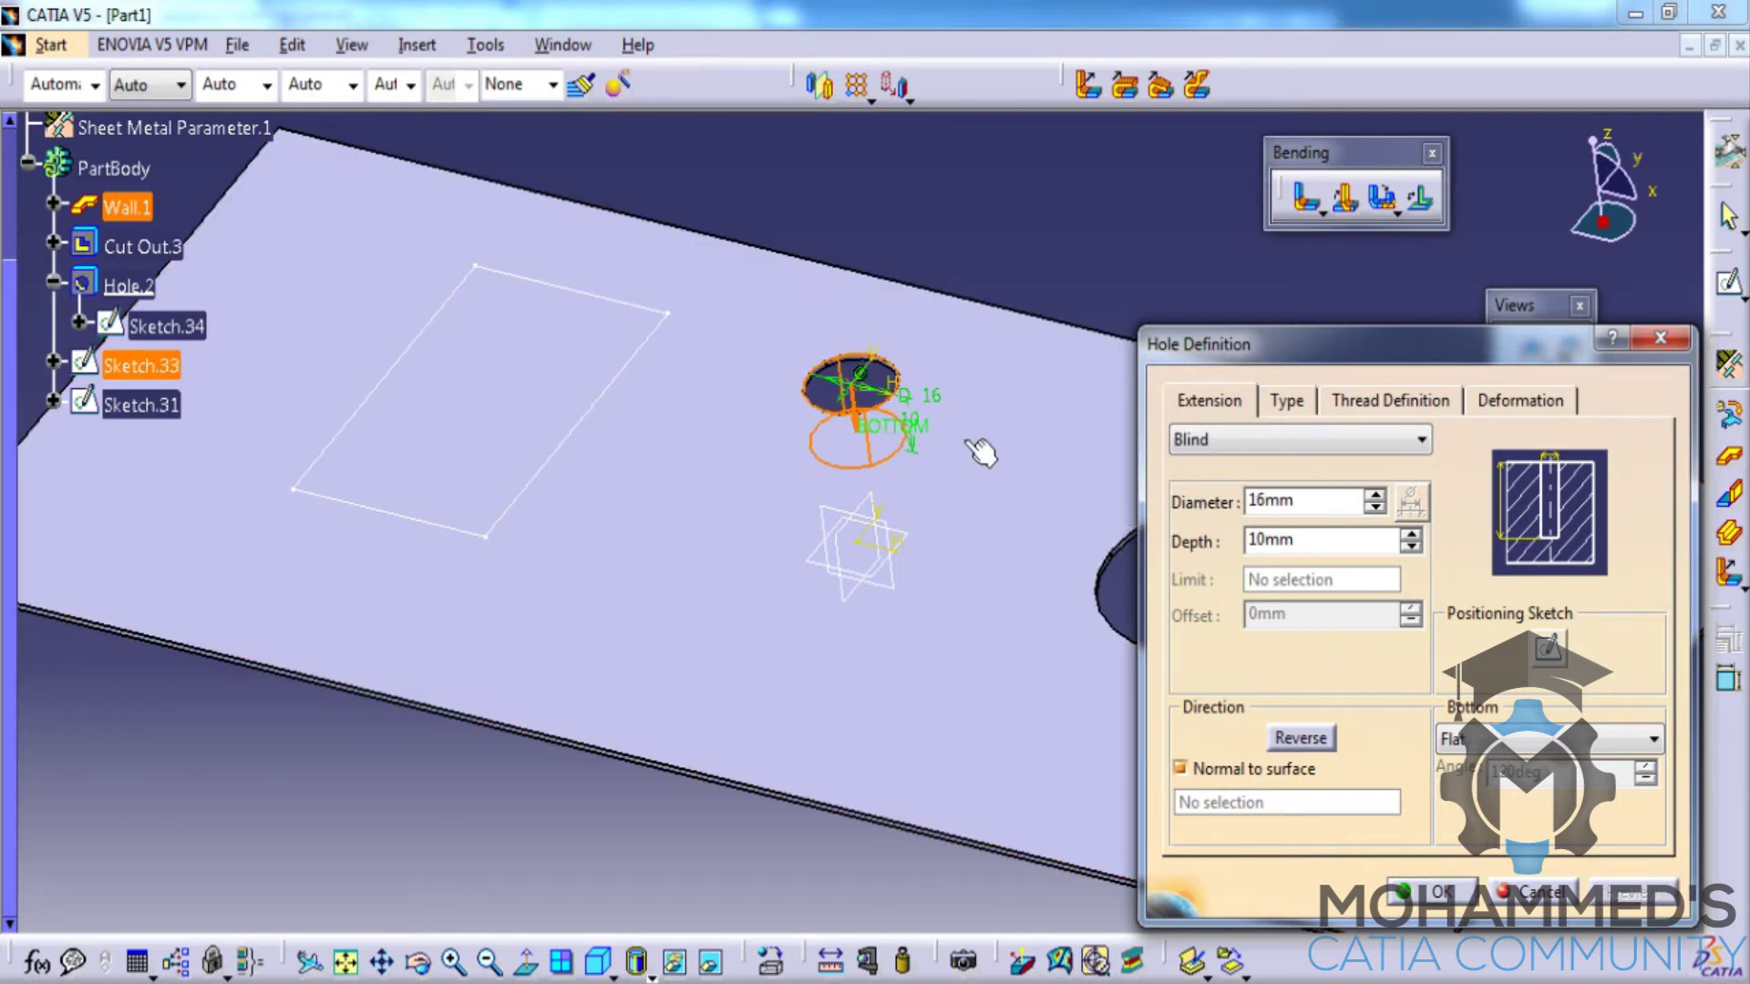
mouse_move(981, 451)
middle_down()
mouse_move(1023, 371)
mouse_move(1025, 429)
middle_up()
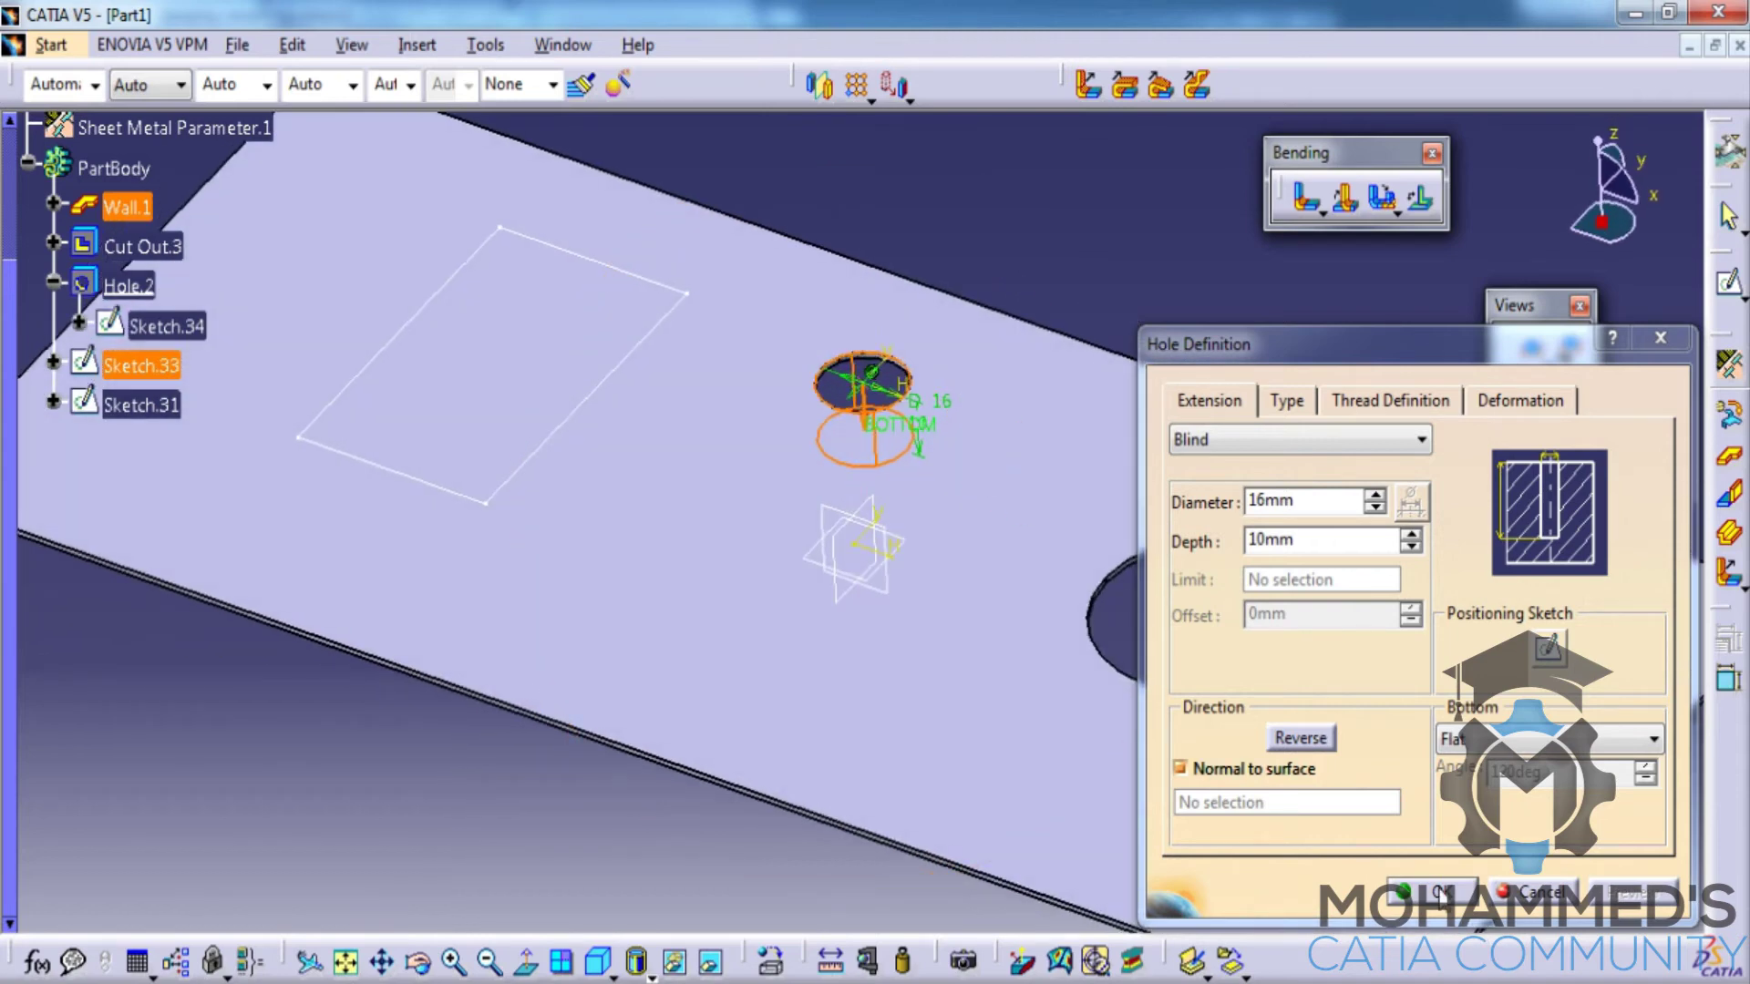
click(1443, 892)
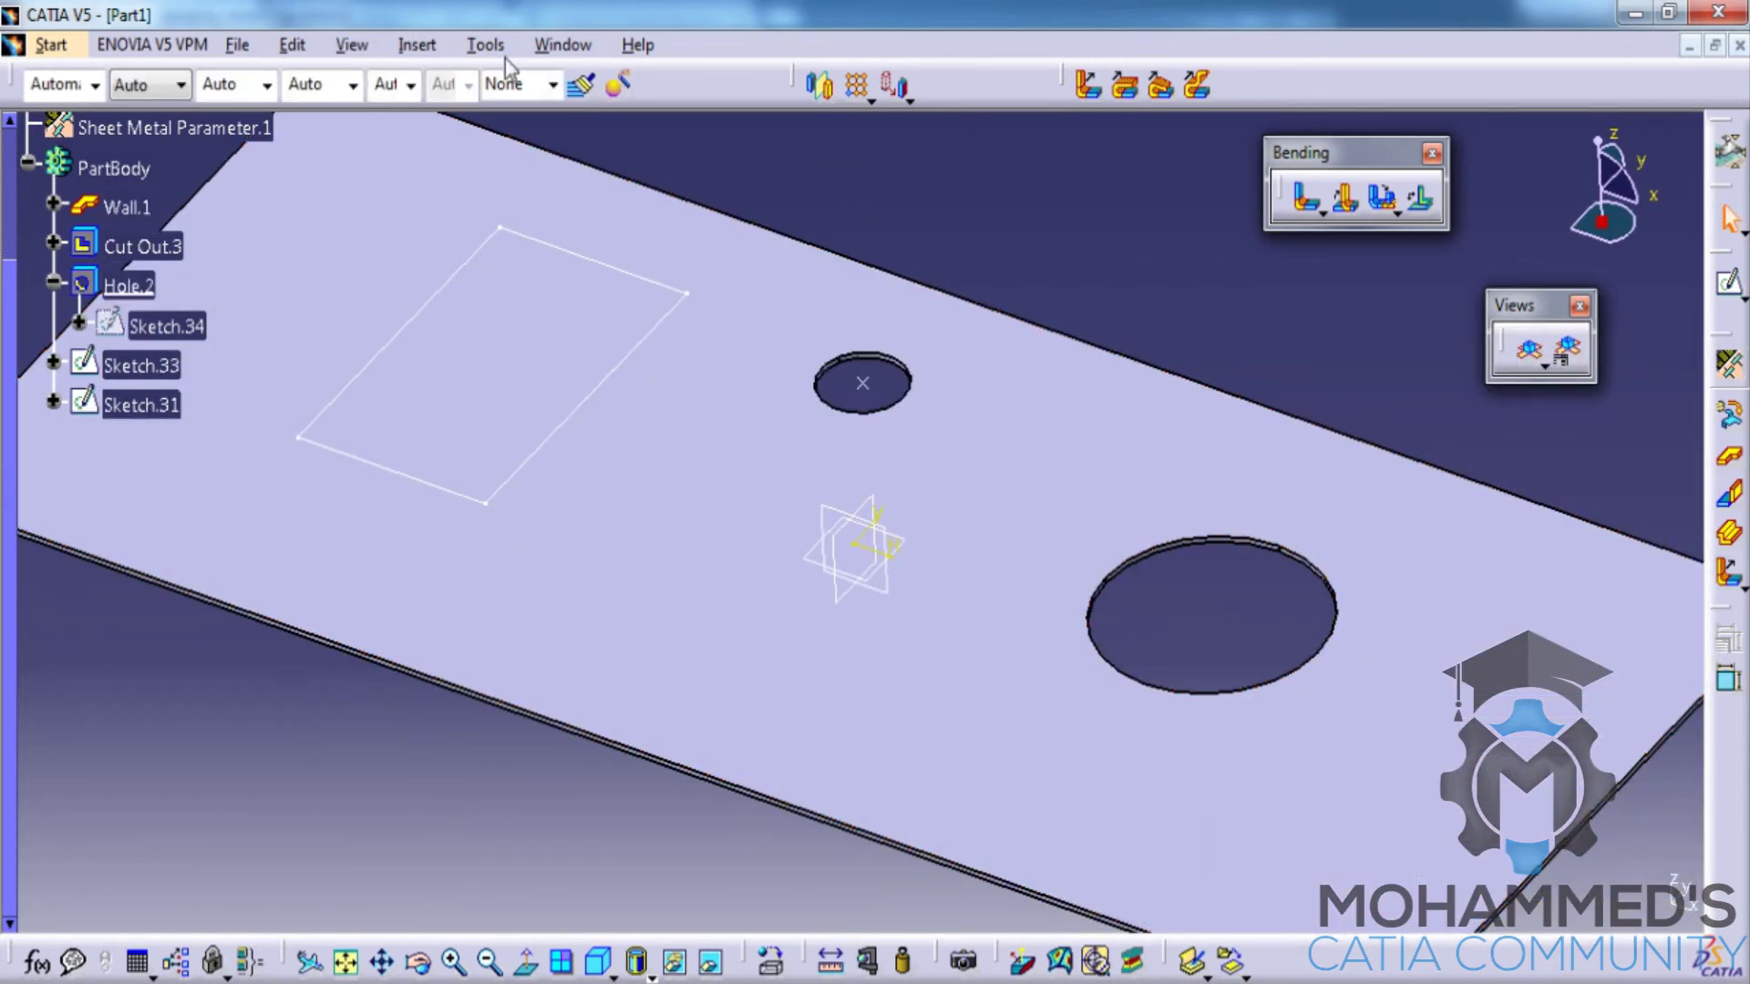
Step: Apply the Corner command to the short thickness edge at the wall corner near the large round opening and preview it with a 10 mm radius
click(416, 45)
mouse_move(597, 590)
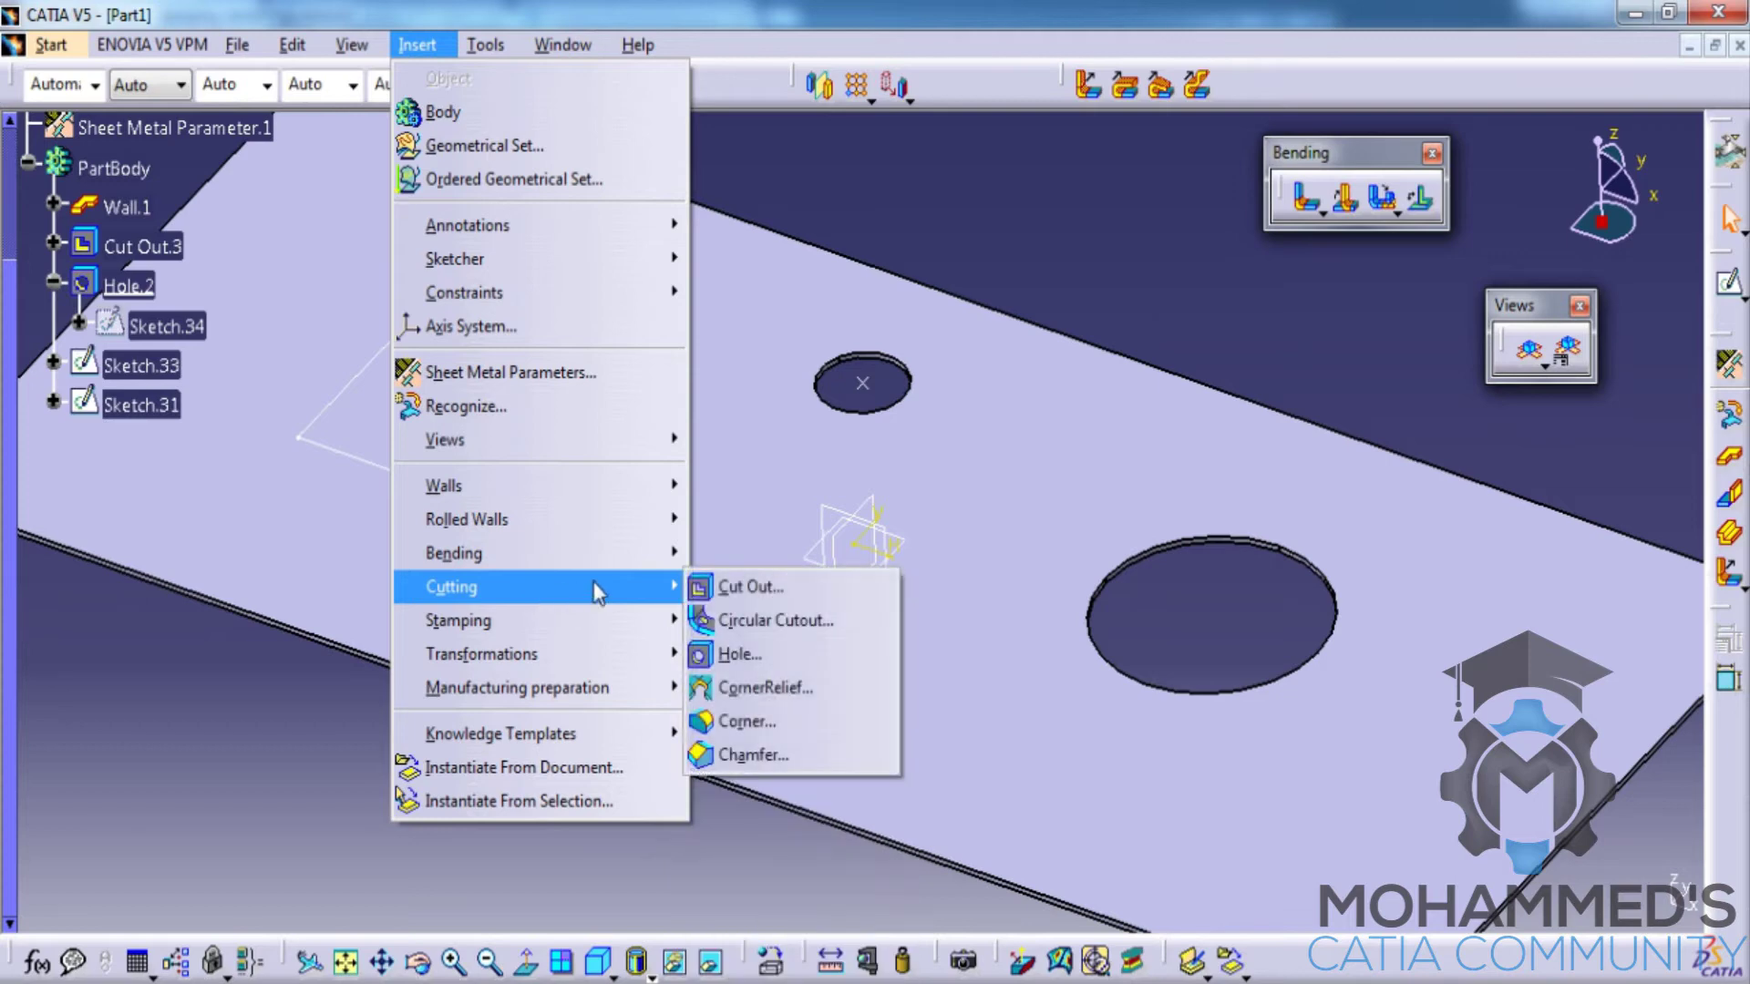
click(756, 721)
mouse_move(1085, 714)
middle_down()
mouse_move(1000, 637)
mouse_move(1117, 703)
mouse_move(930, 593)
mouse_move(937, 441)
mouse_move(826, 633)
mouse_move(866, 483)
mouse_move(1024, 511)
mouse_move(1030, 478)
mouse_move(1065, 517)
middle_up()
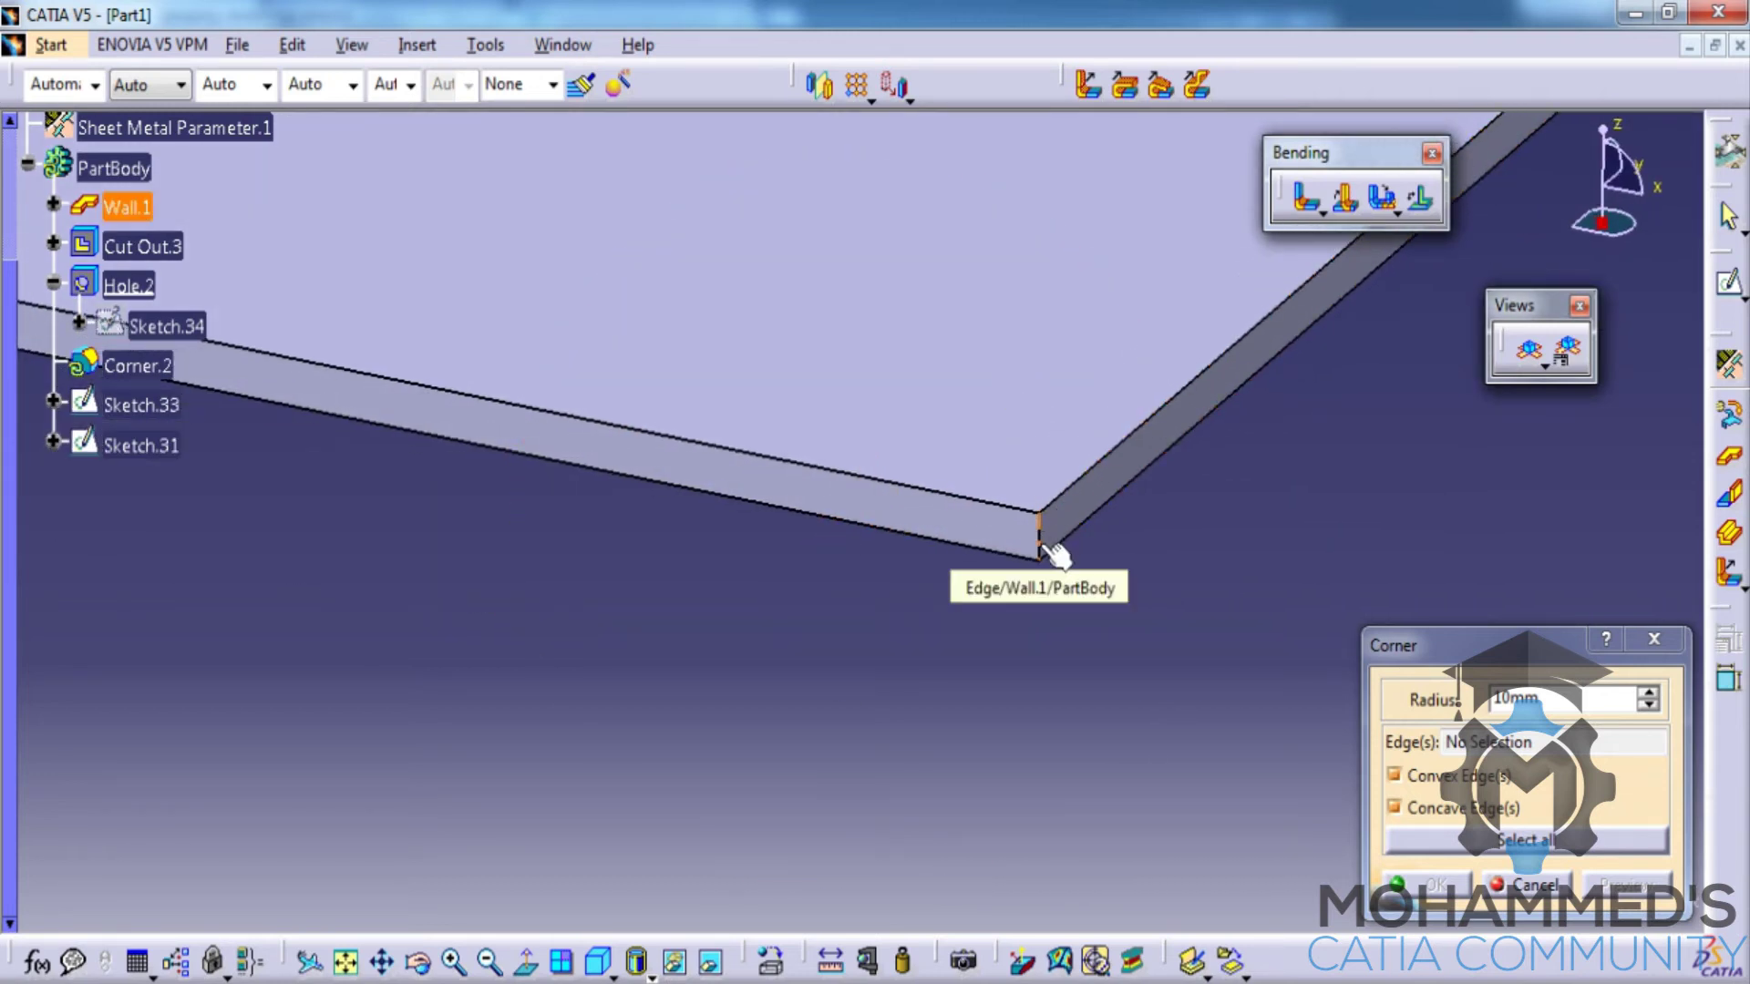
click(1042, 545)
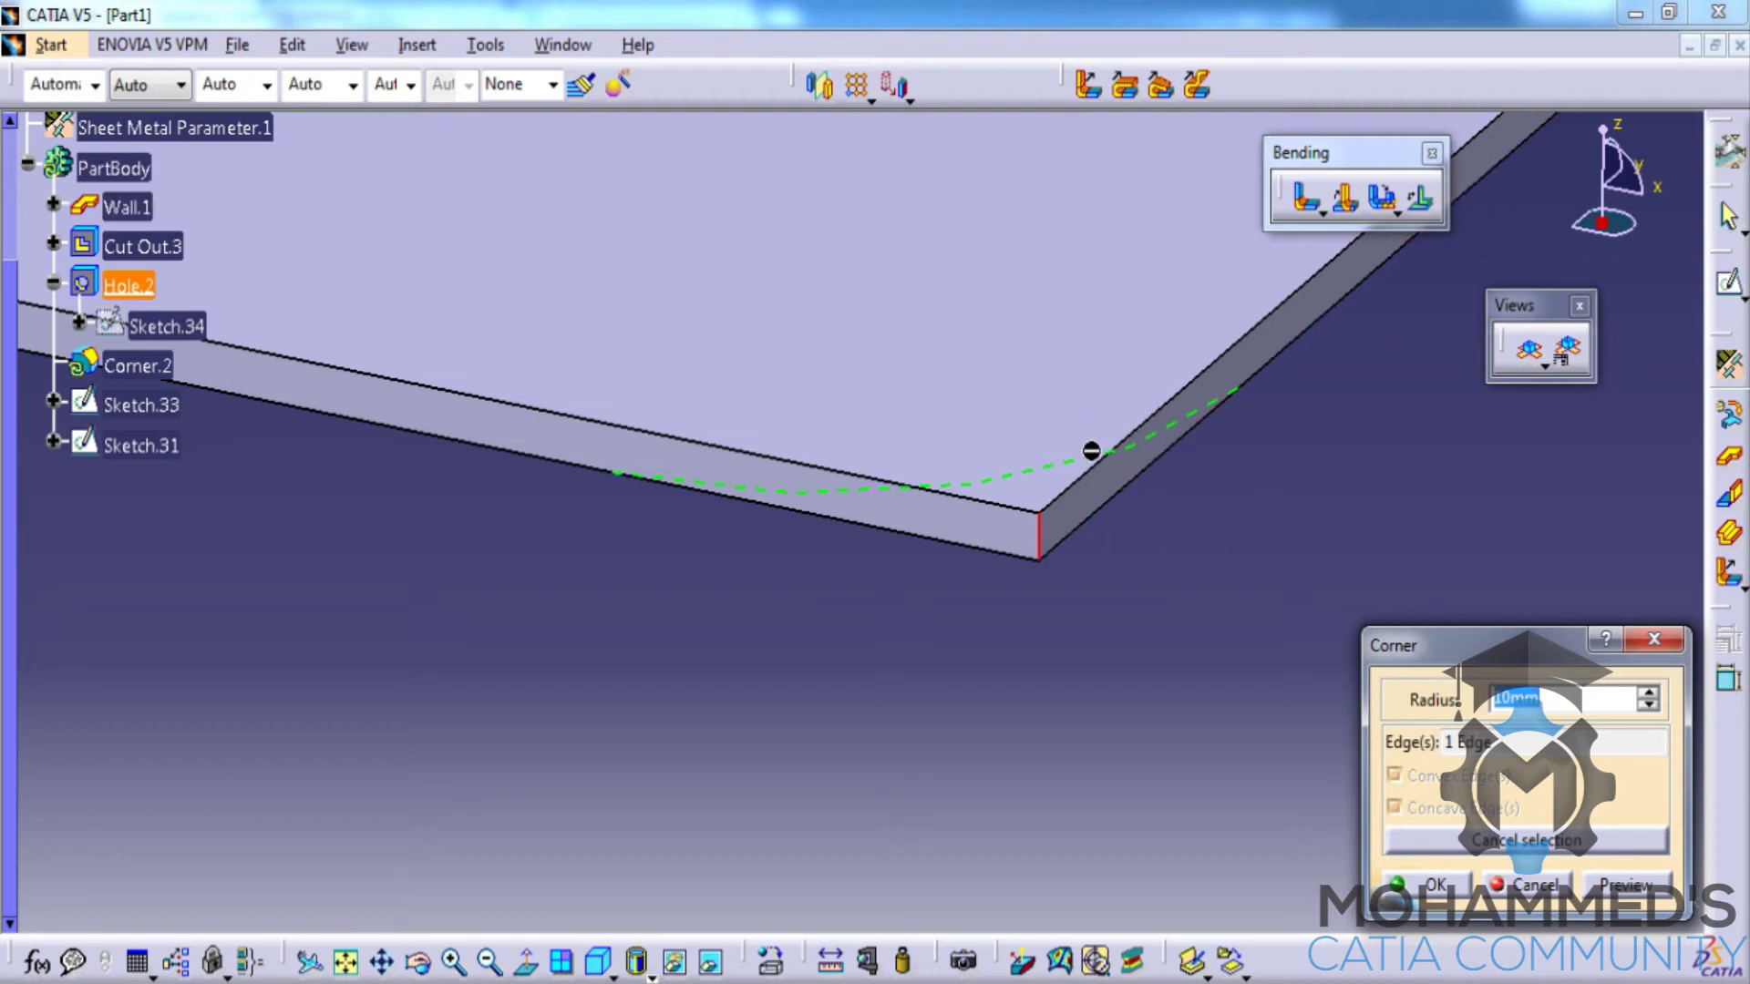
click(1621, 896)
middle_drag(984, 343, 1055, 613)
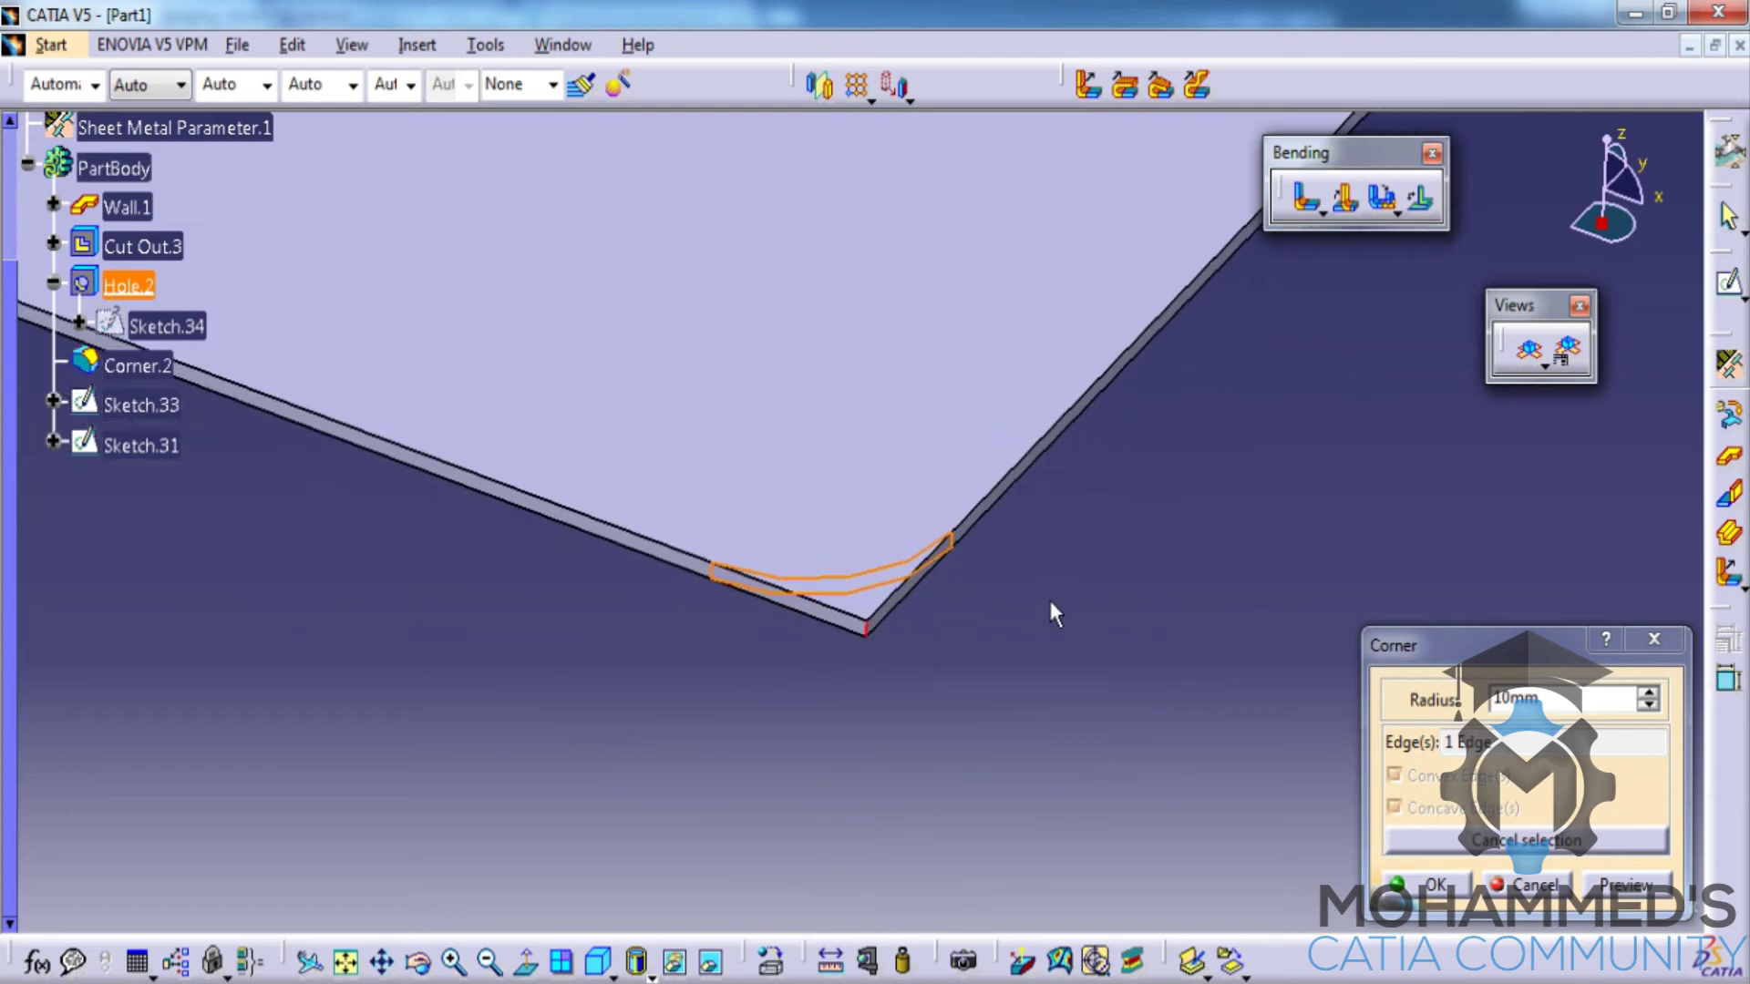
Step: Set the corner radius to 5 mm and create the rounded corner
double_click(1564, 720)
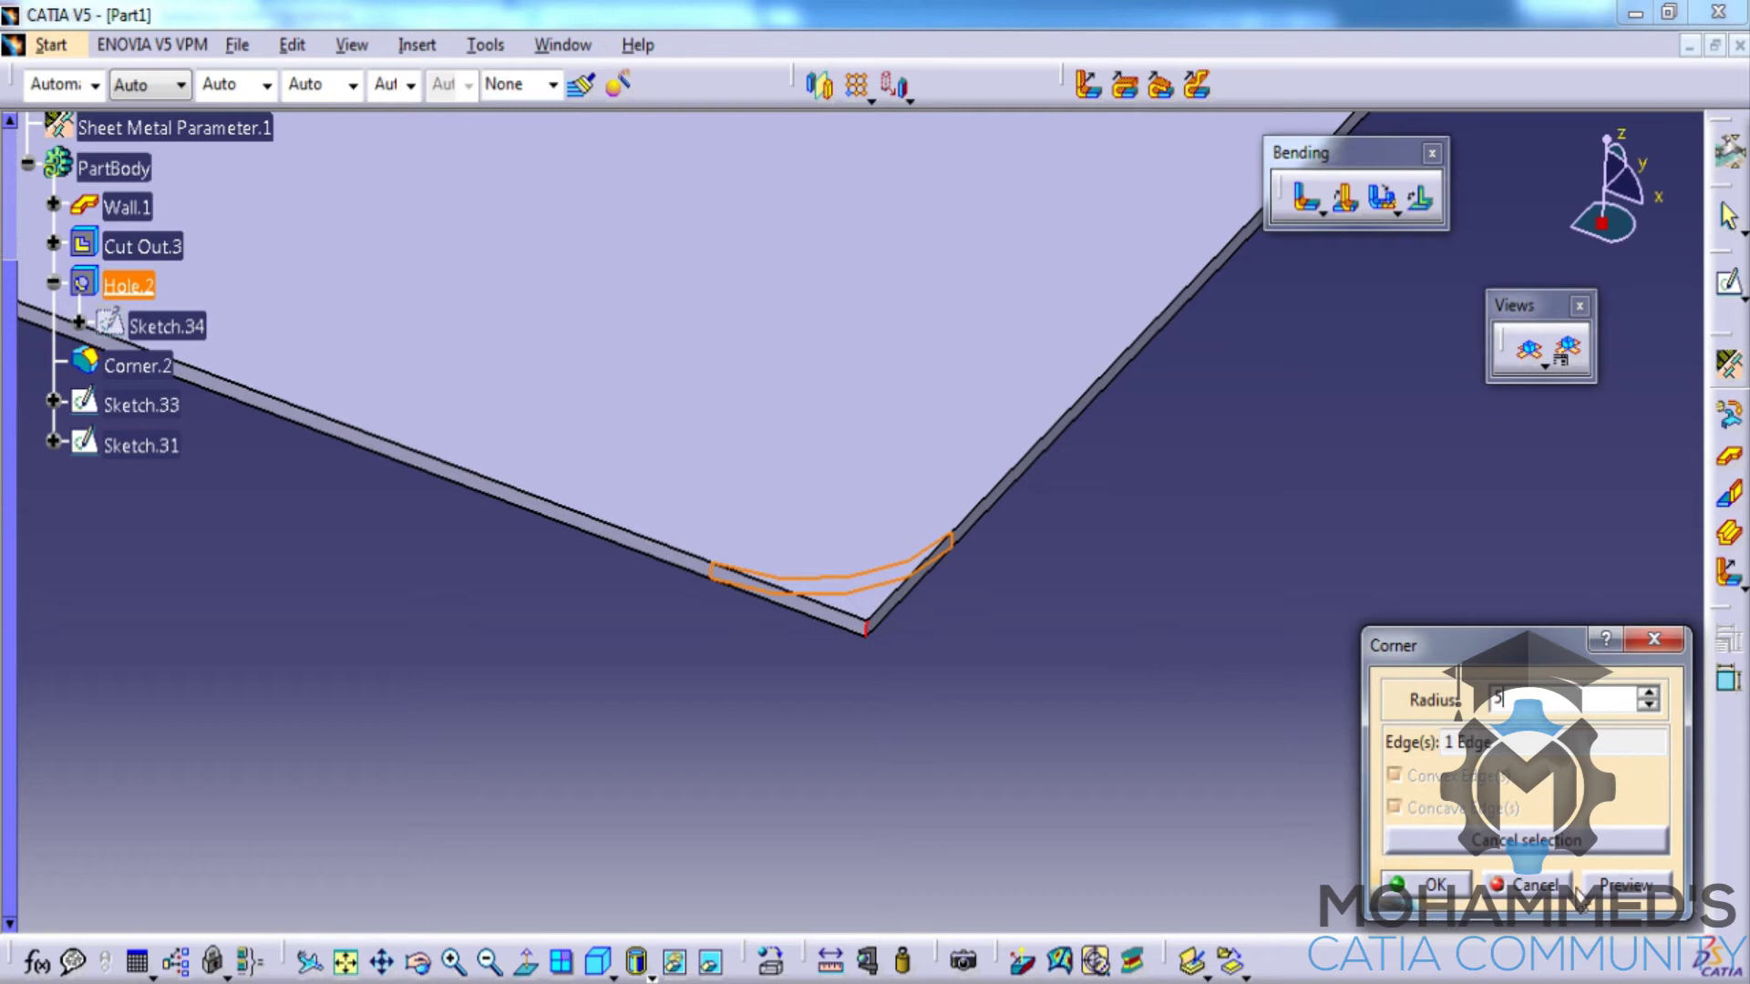
key(Return)
click(1428, 884)
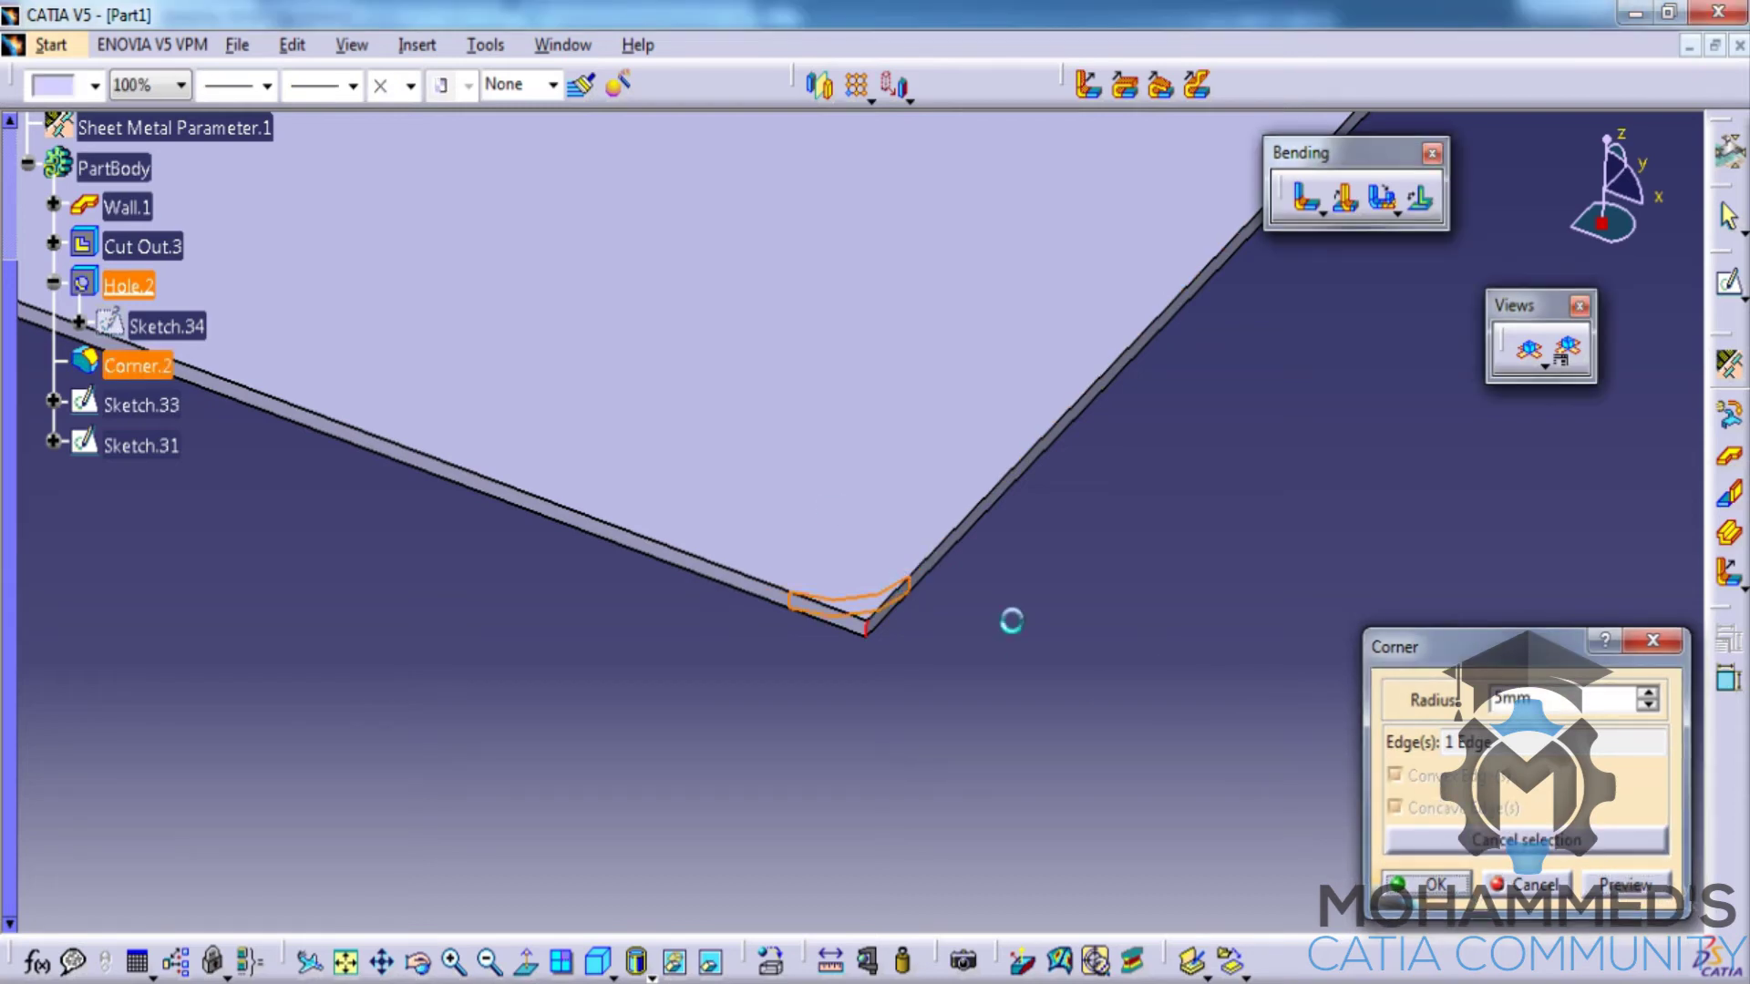
Step: Start a Chamfer and select the short thickness edge at the wall corner near the sketched rectangle
mouse_move(753, 390)
middle_down()
mouse_move(939, 556)
mouse_move(996, 511)
mouse_move(1021, 638)
middle_up()
middle_drag(813, 623, 917, 477)
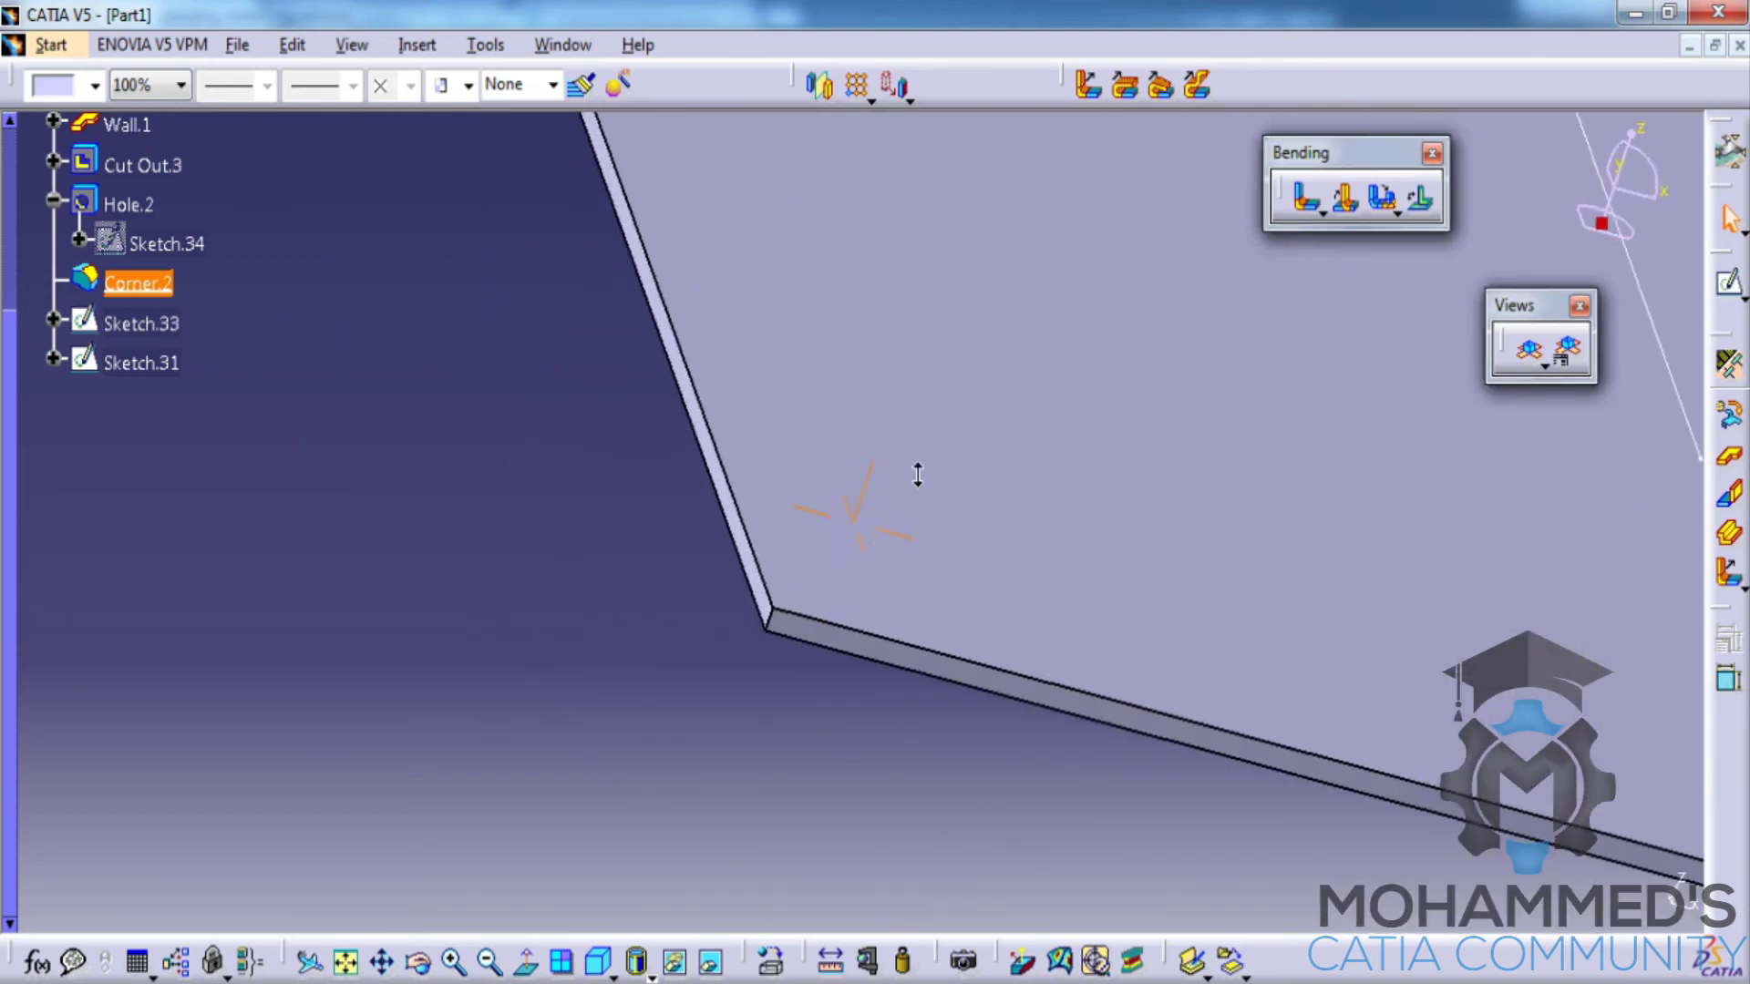
click(664, 516)
click(432, 48)
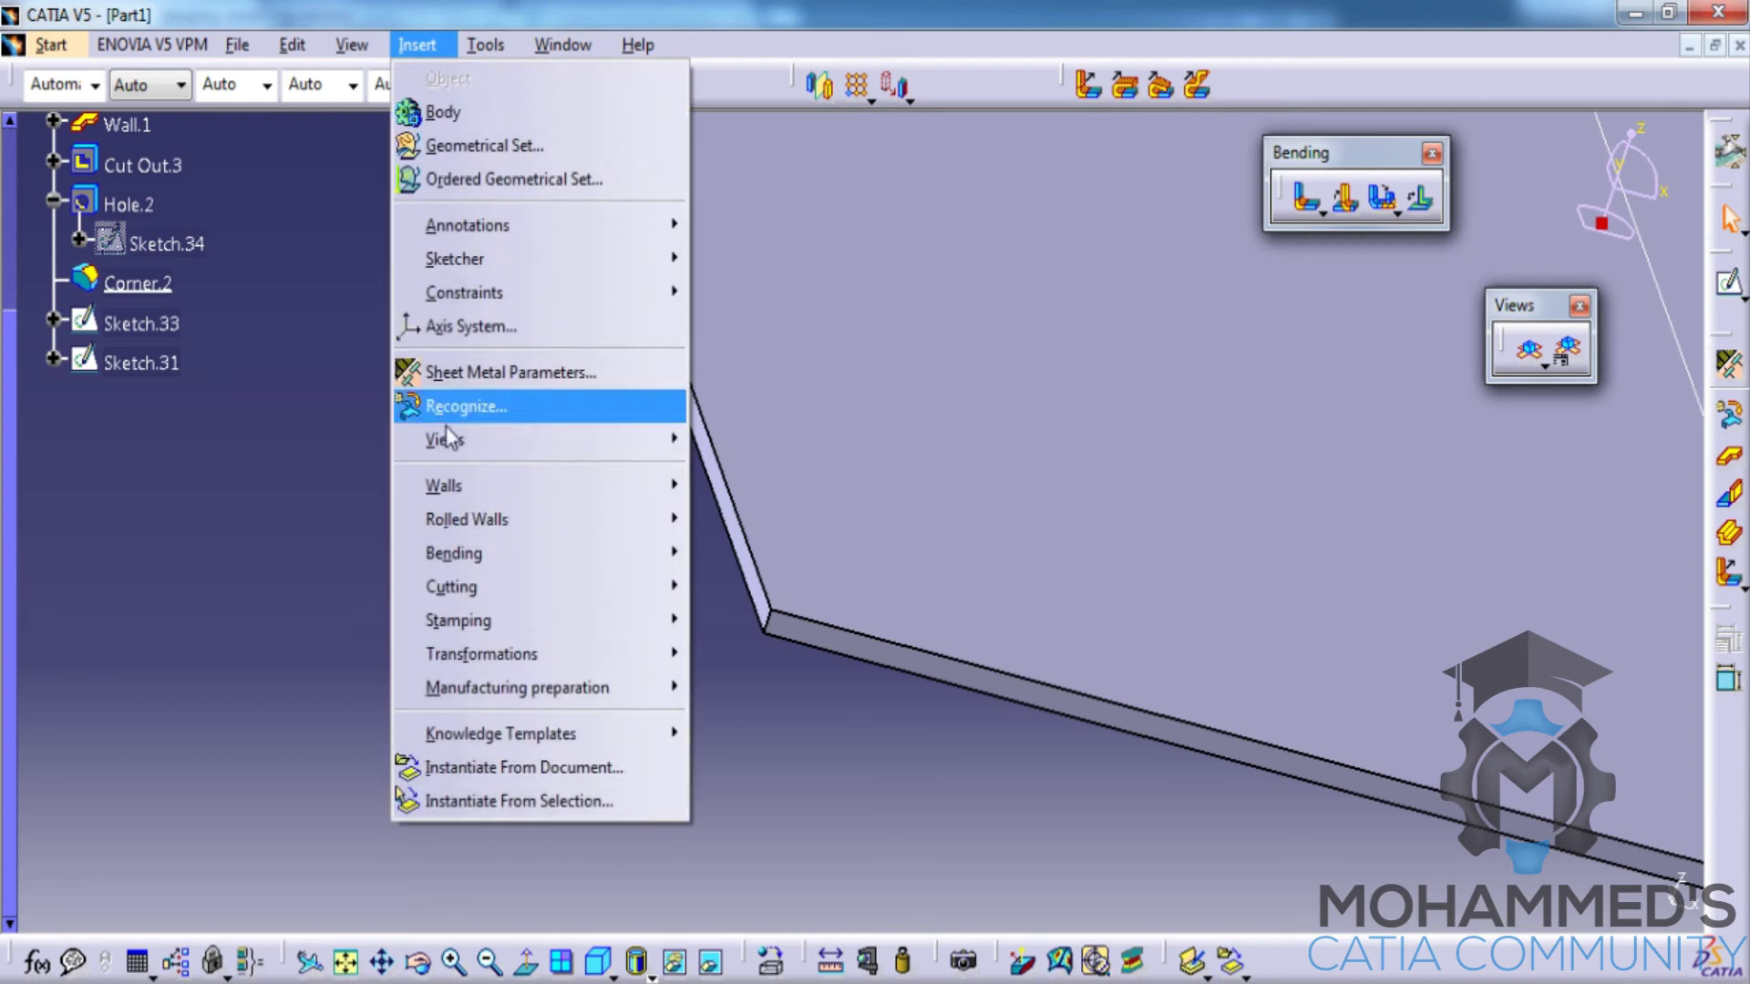
mouse_move(518, 588)
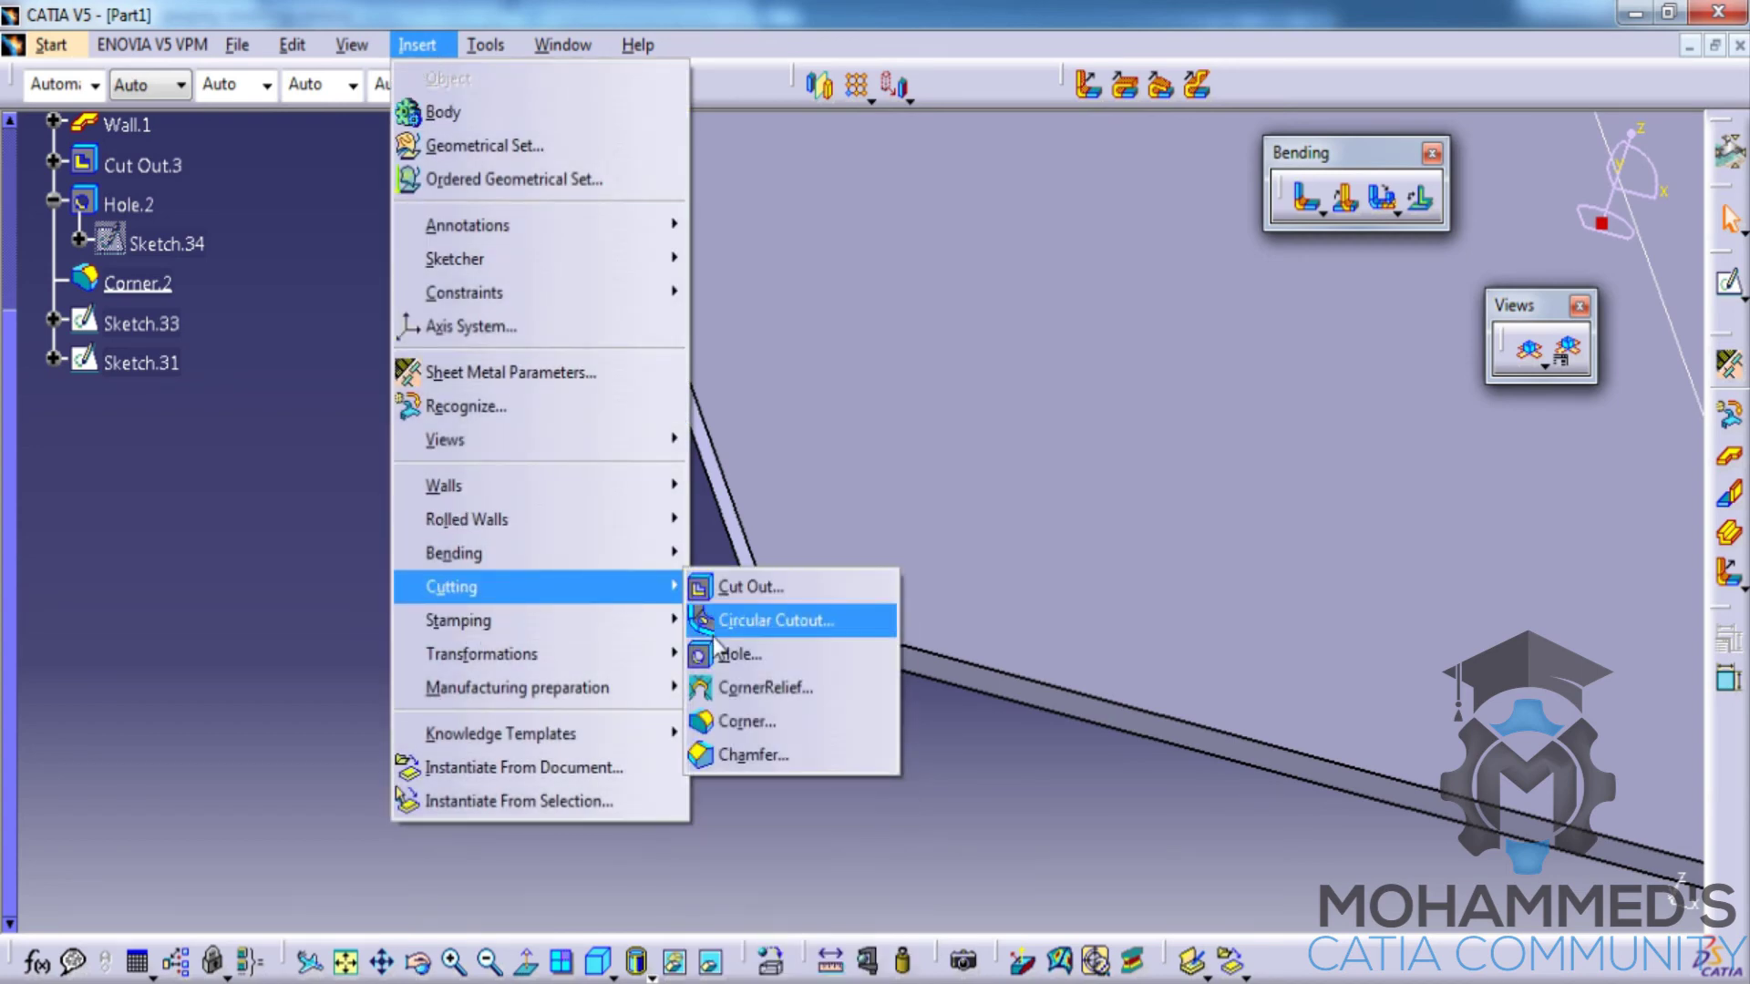
click(753, 755)
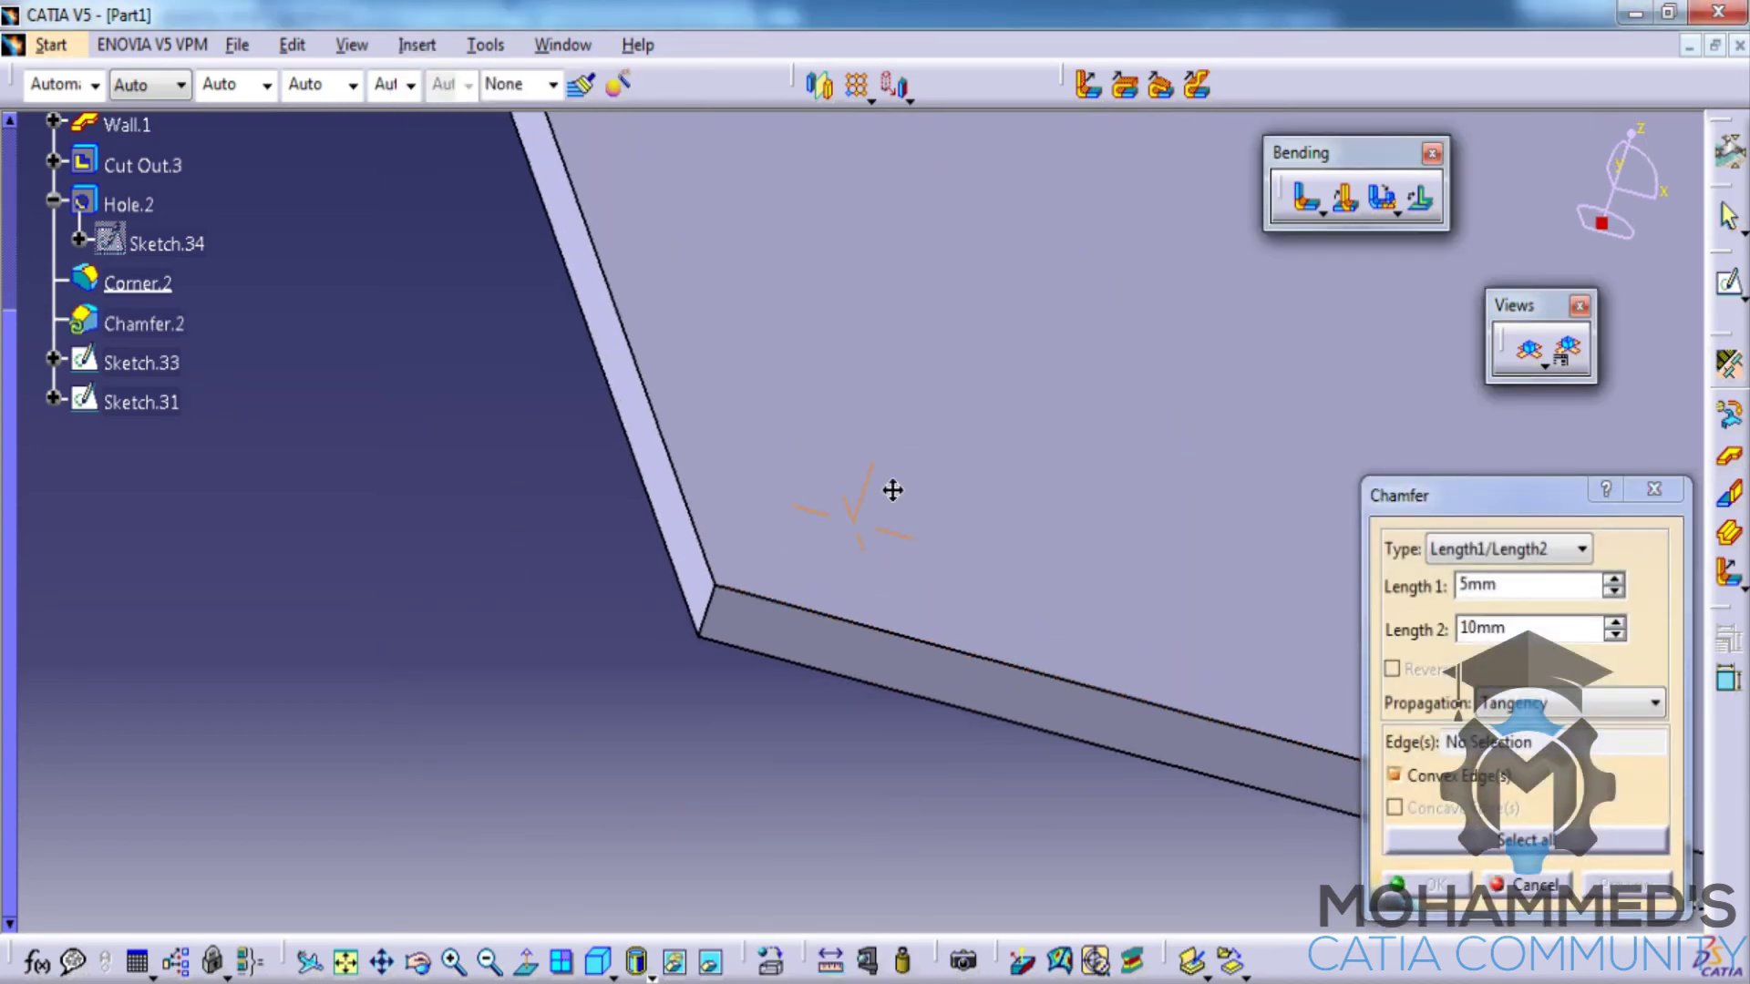
middle_drag(894, 489, 917, 520)
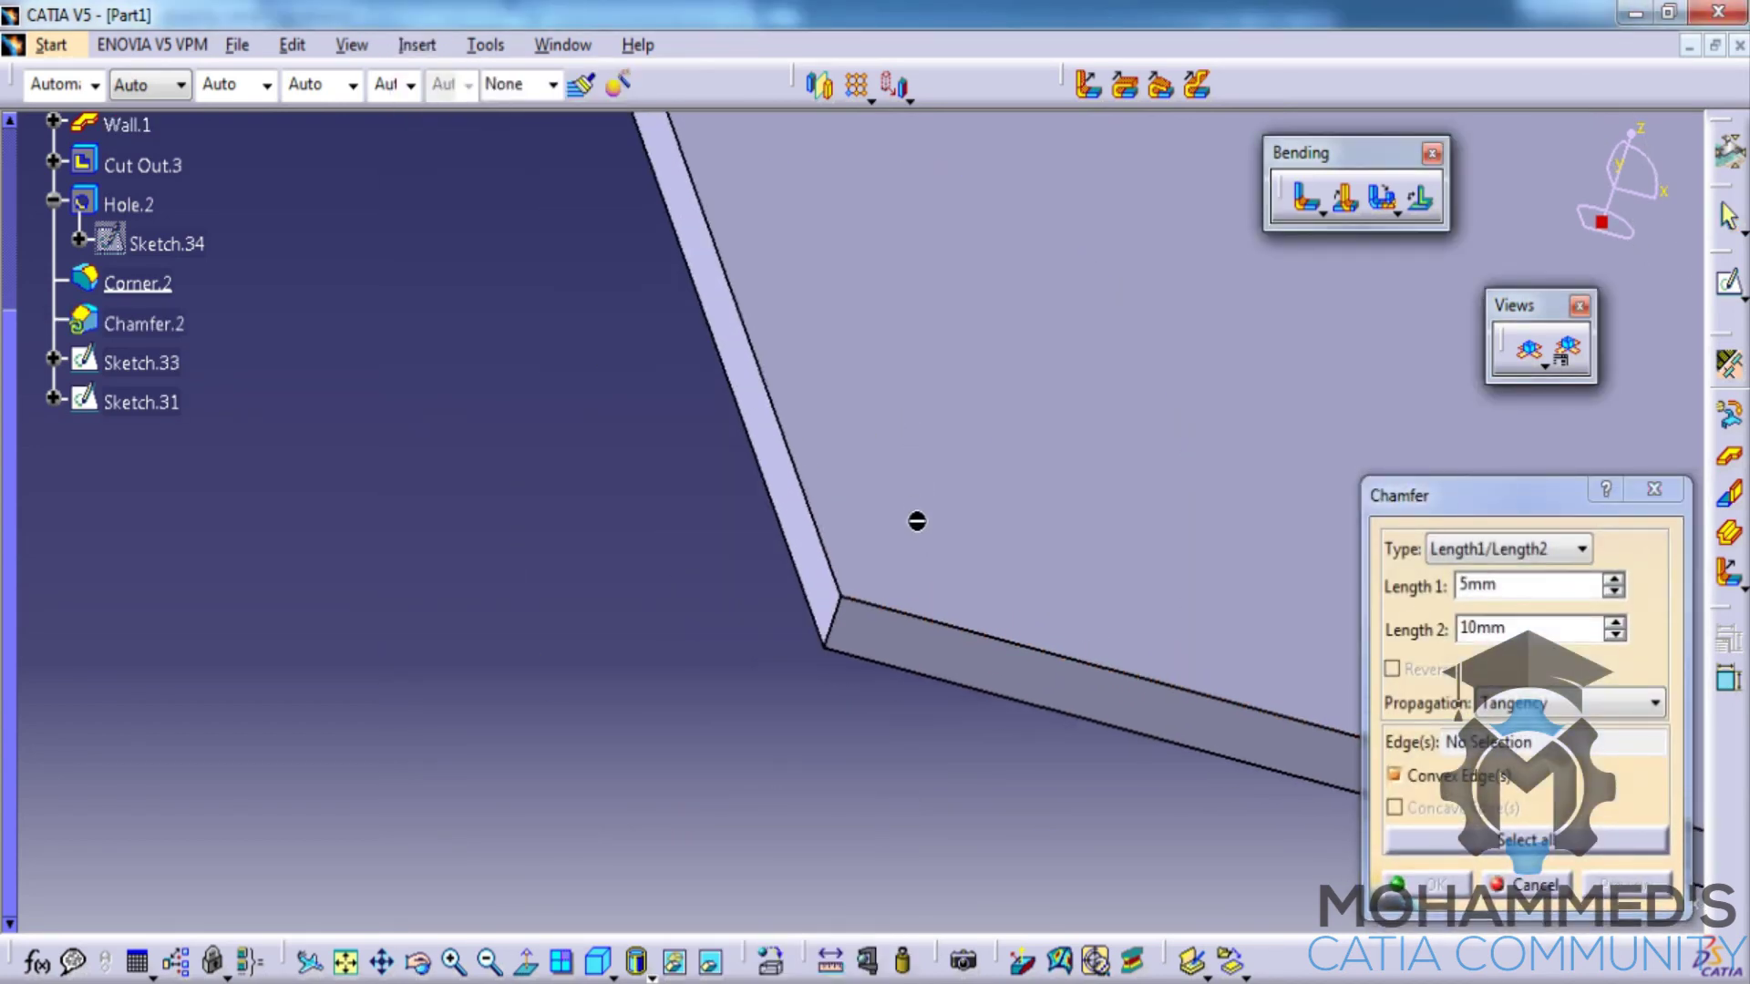
click(852, 635)
middle_drag(941, 511, 1003, 565)
Step: Keep the chamfer type as Length1/Length2, set the lengths to 7 mm and 12 mm, preview it and create the chamfer
click(1582, 549)
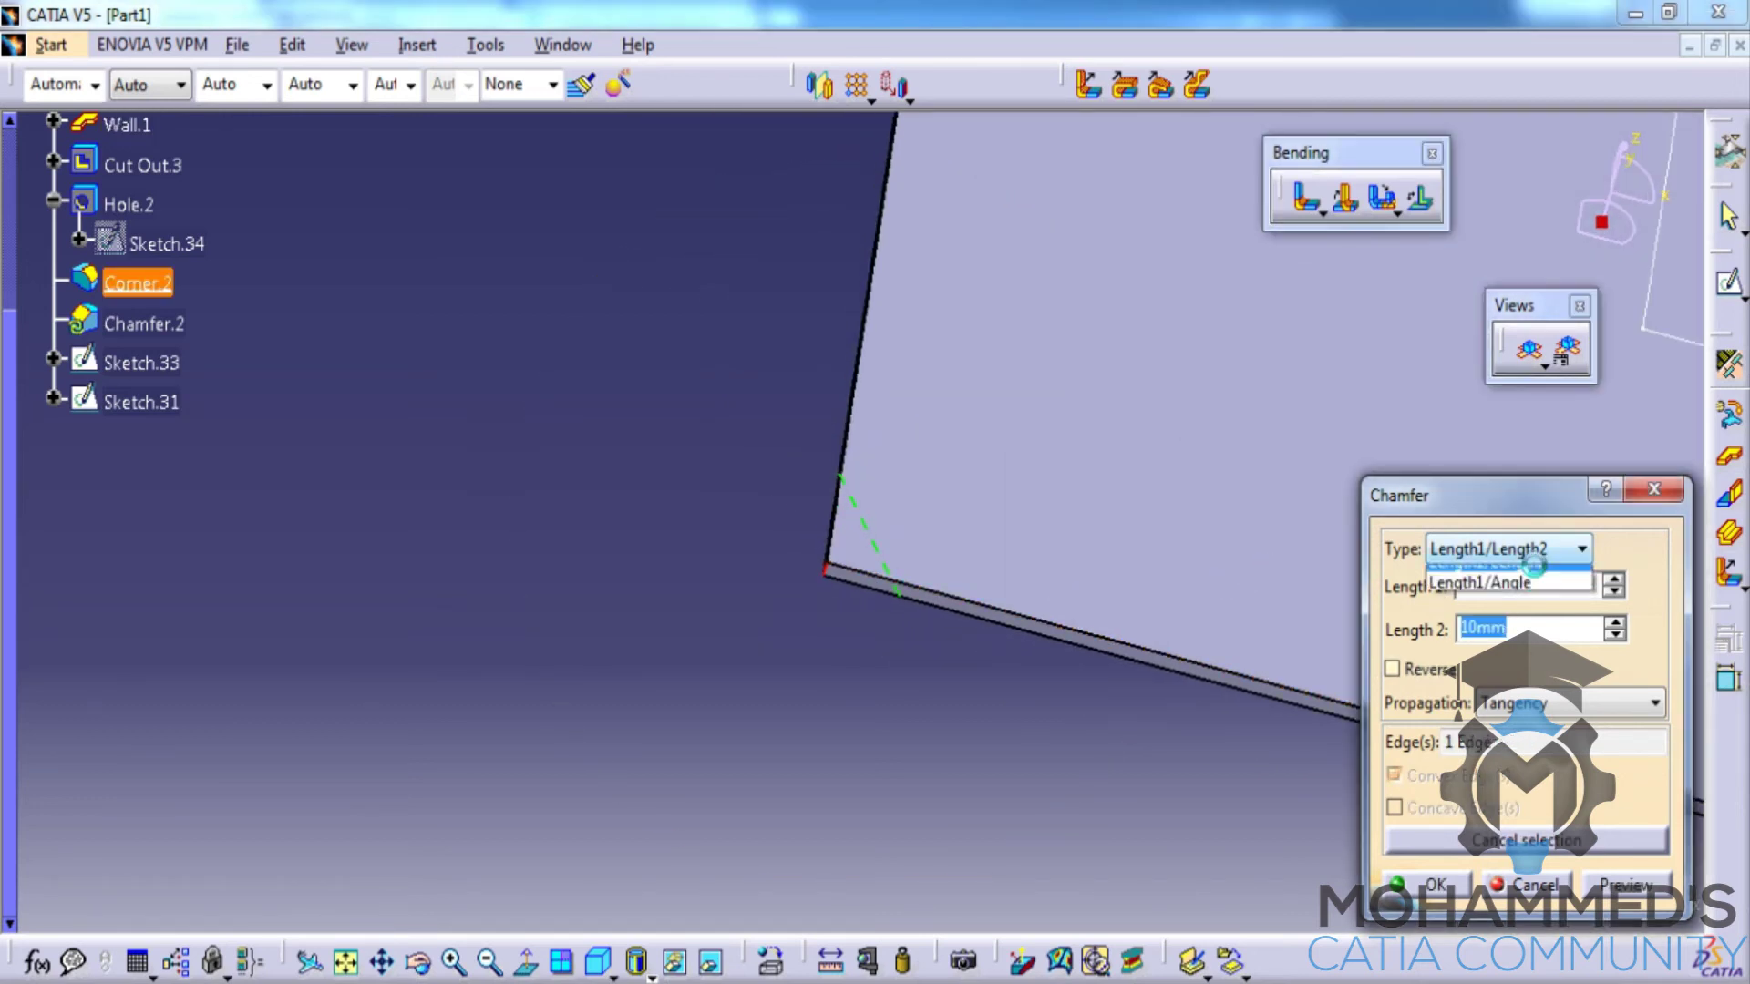
click(1650, 581)
click(1524, 550)
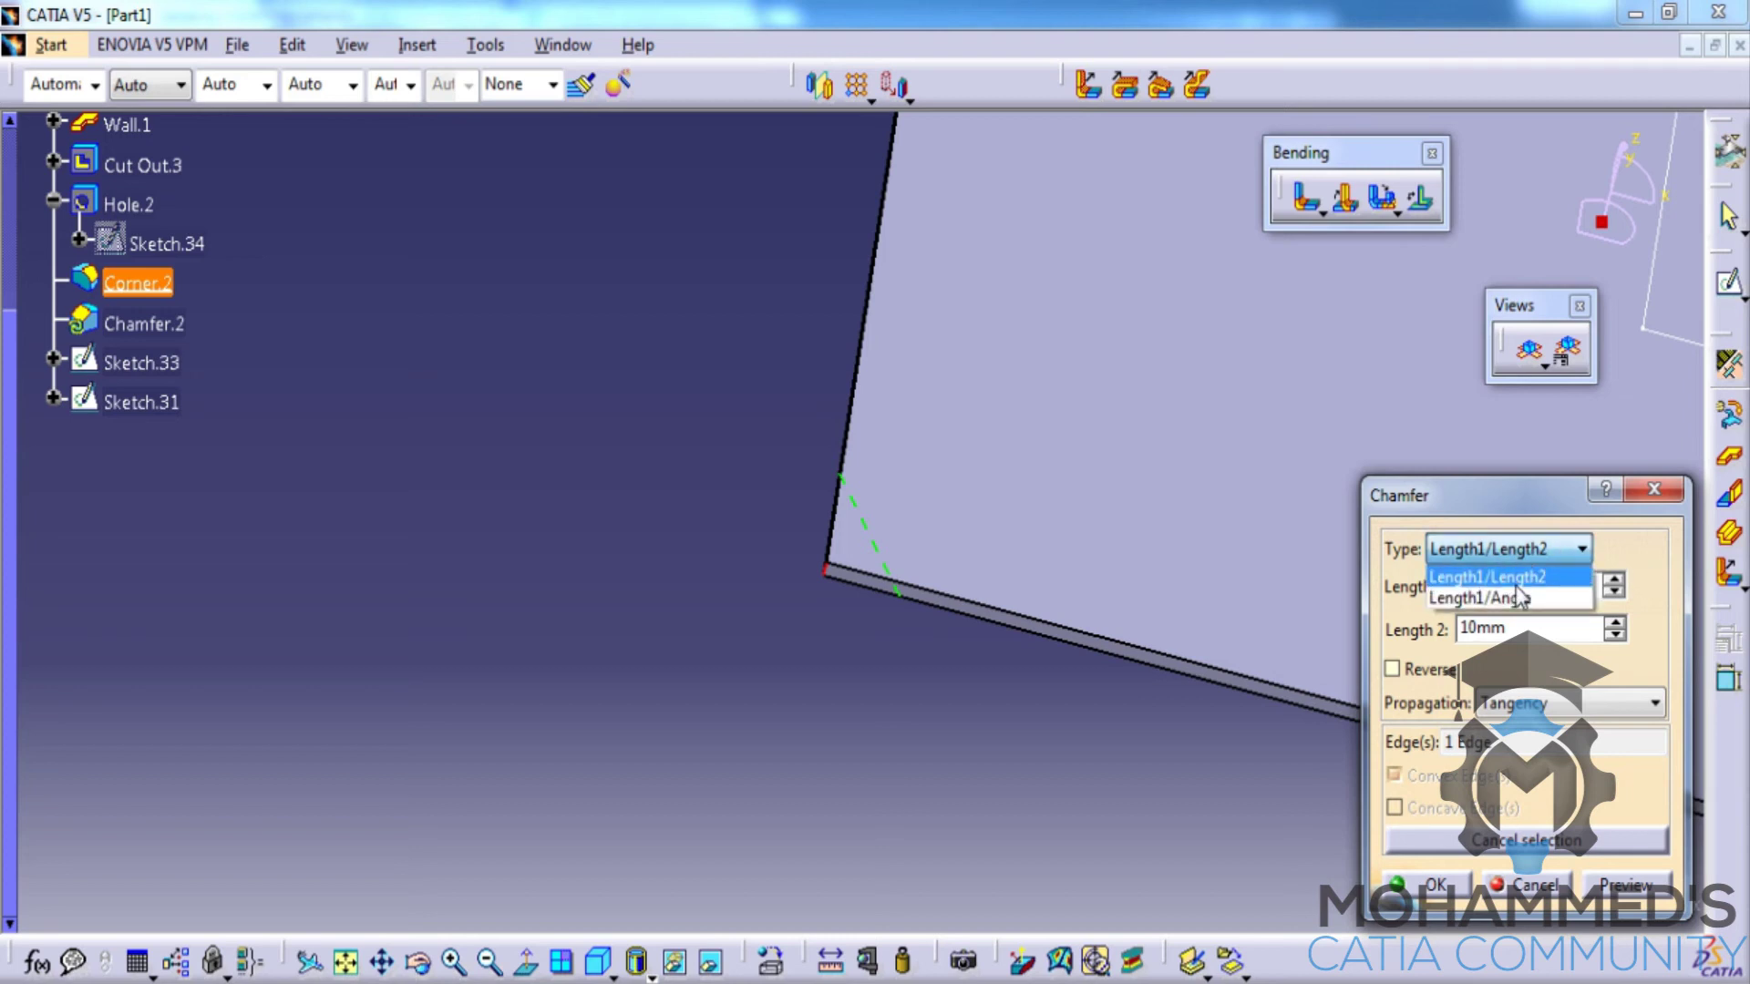
click(1611, 557)
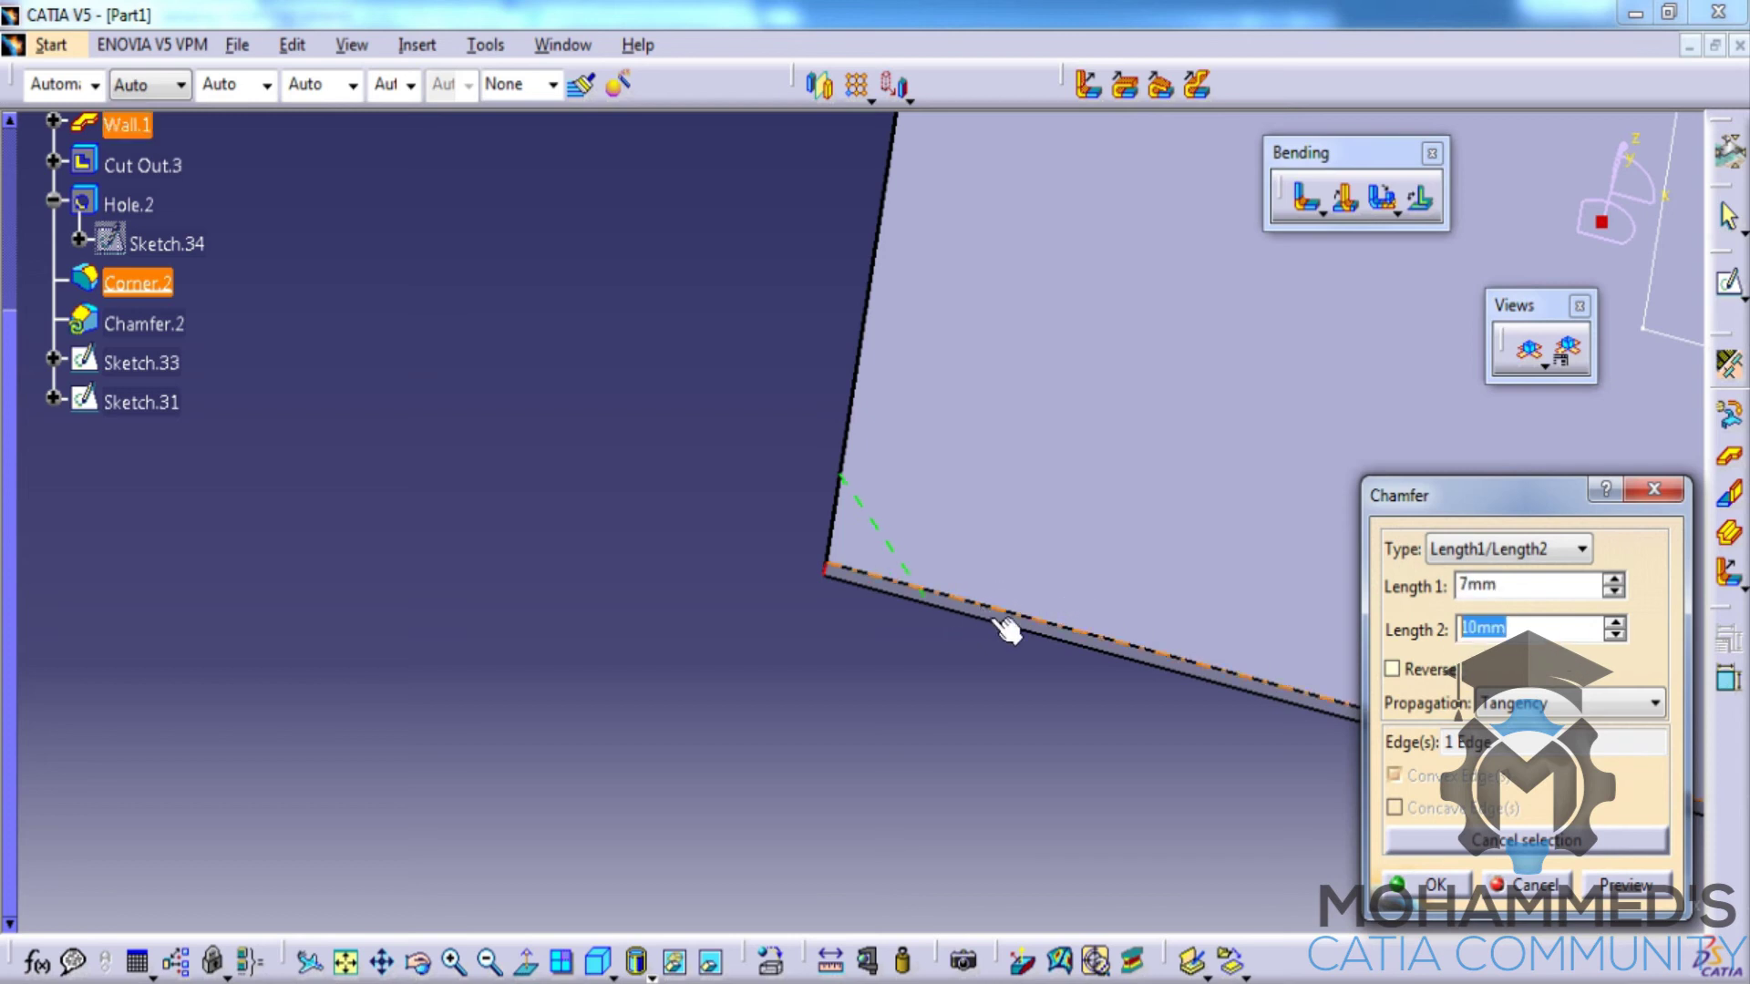
text(12)
click(1613, 884)
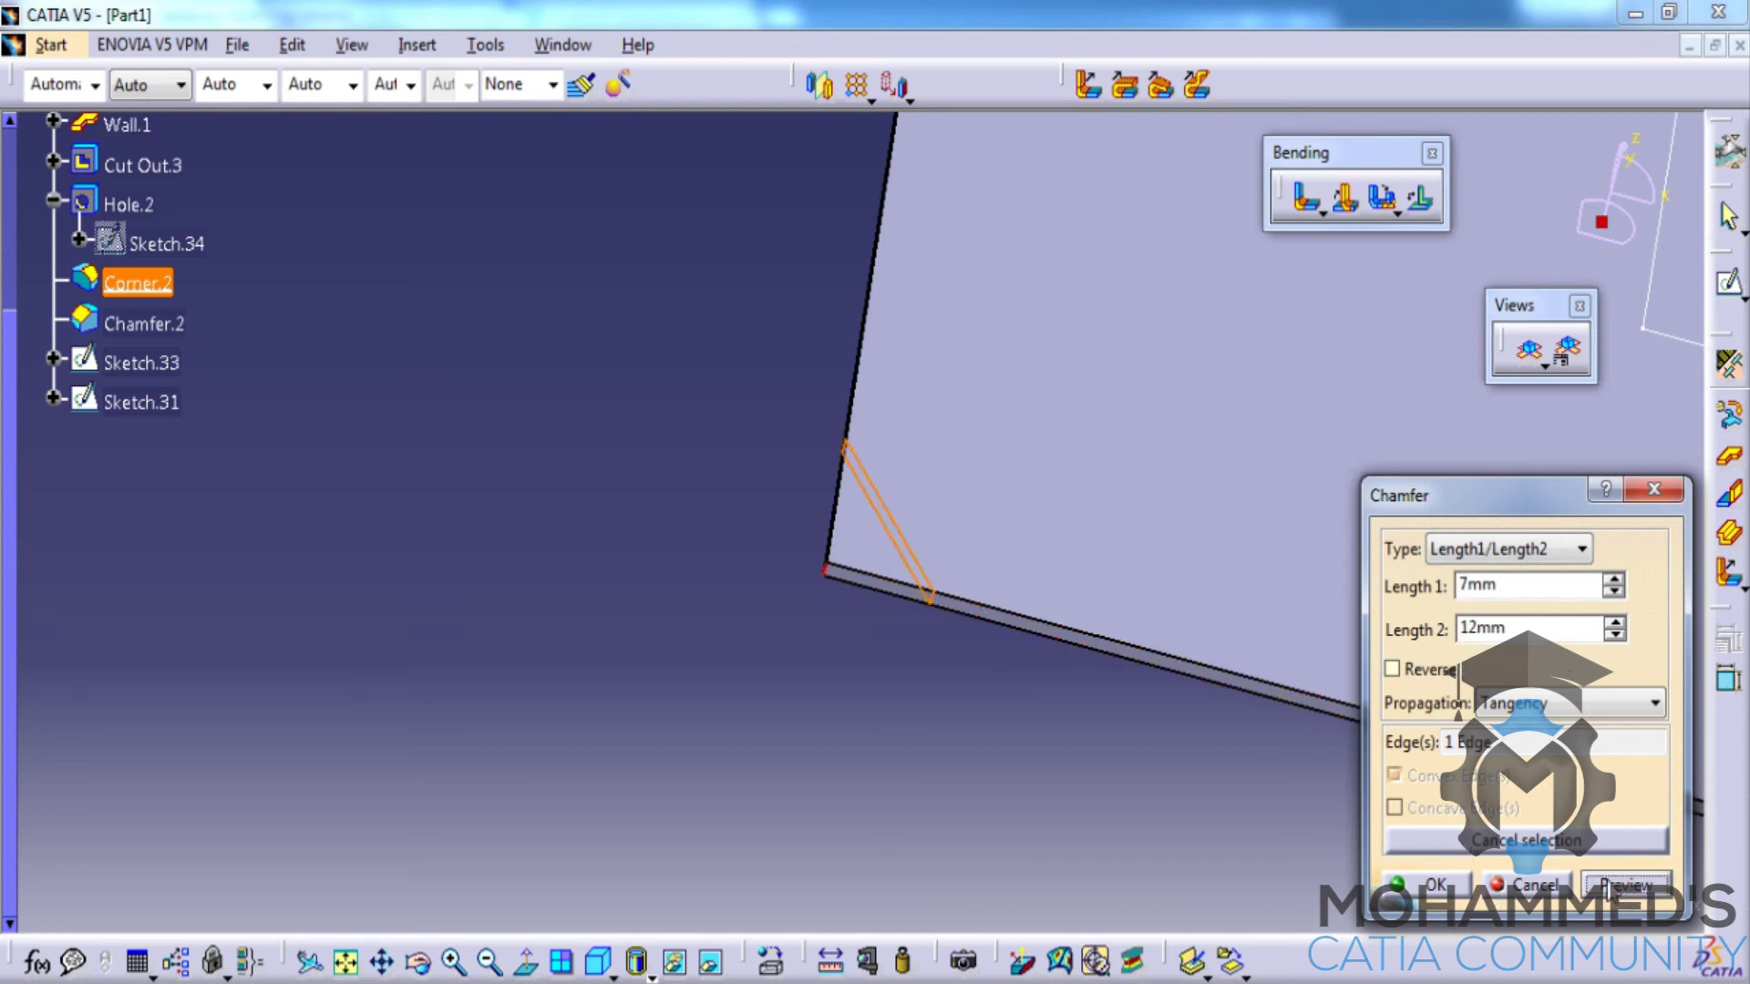
click(1442, 882)
middle_drag(1136, 457, 953, 461)
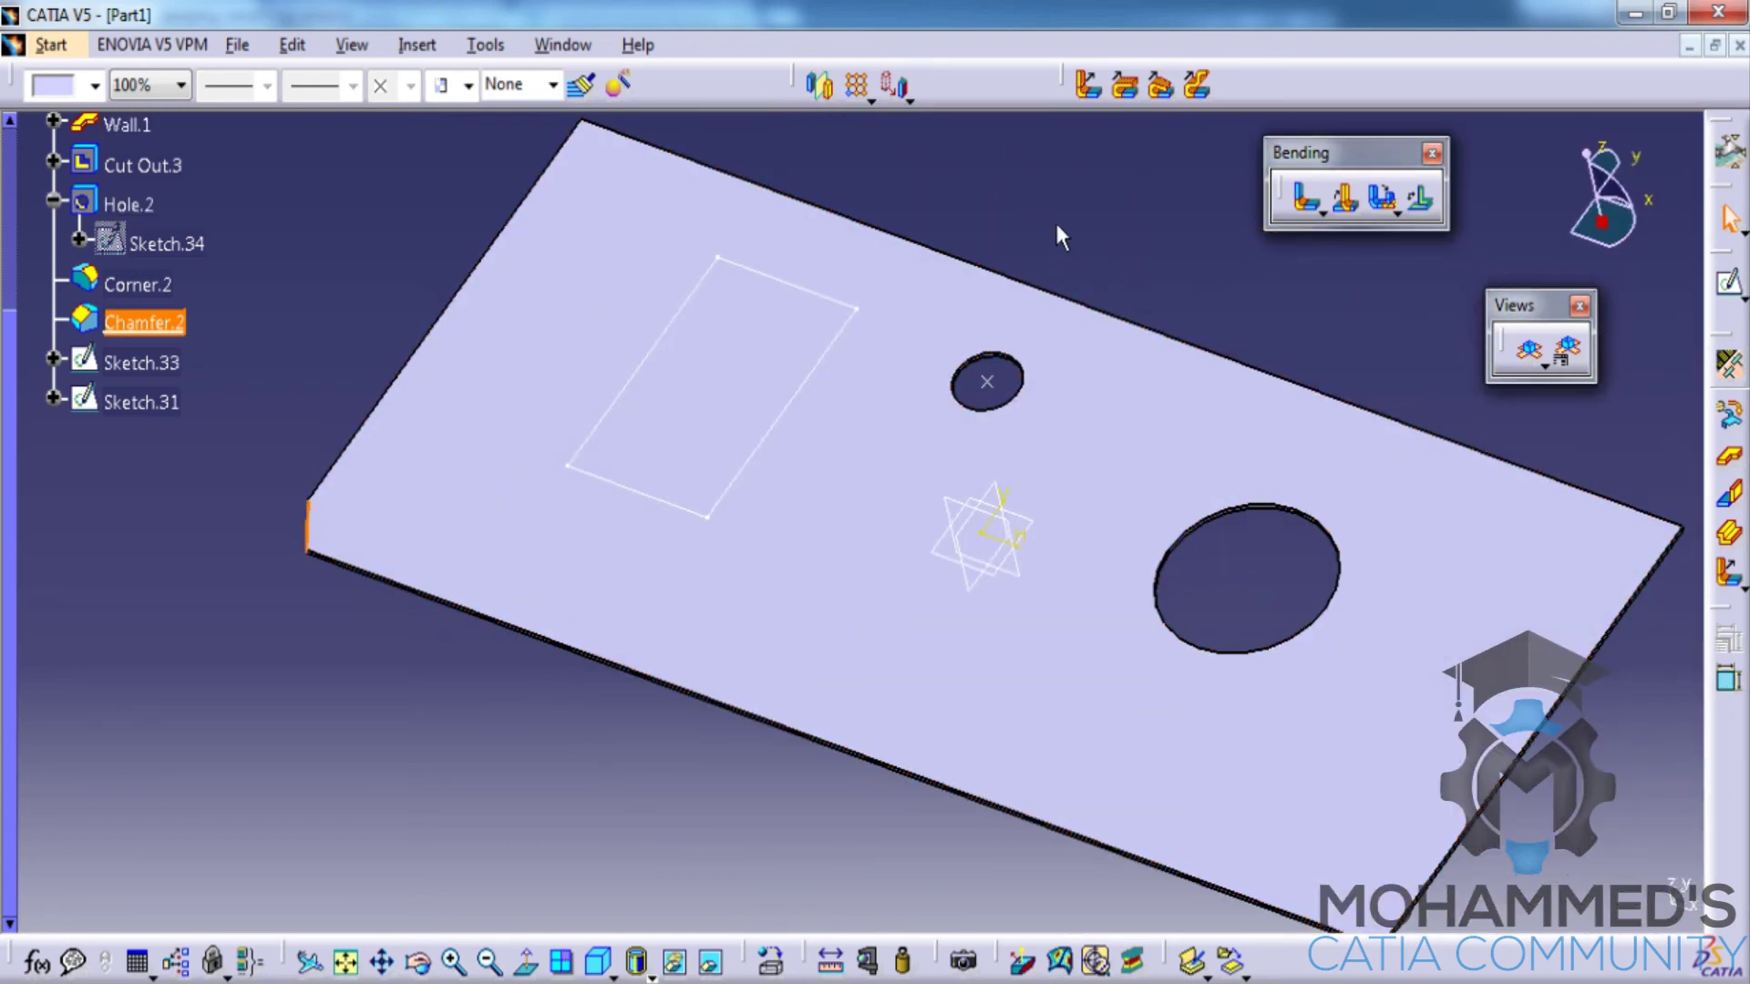